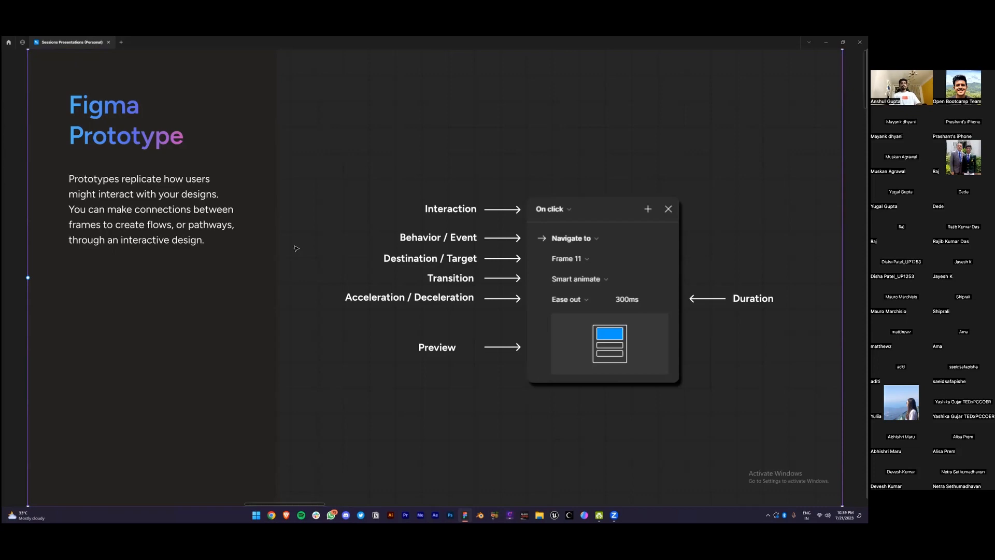
Leave the slide presentation and select Frame 15110 on the Figma Prototype slide to show its prototype settings
key("ctrl+backslash")
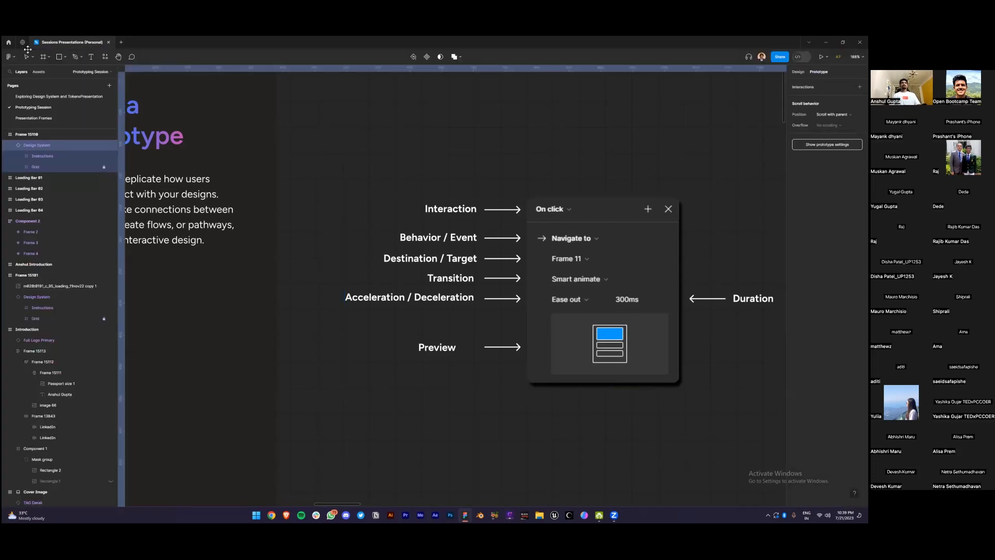
left_click(599, 253)
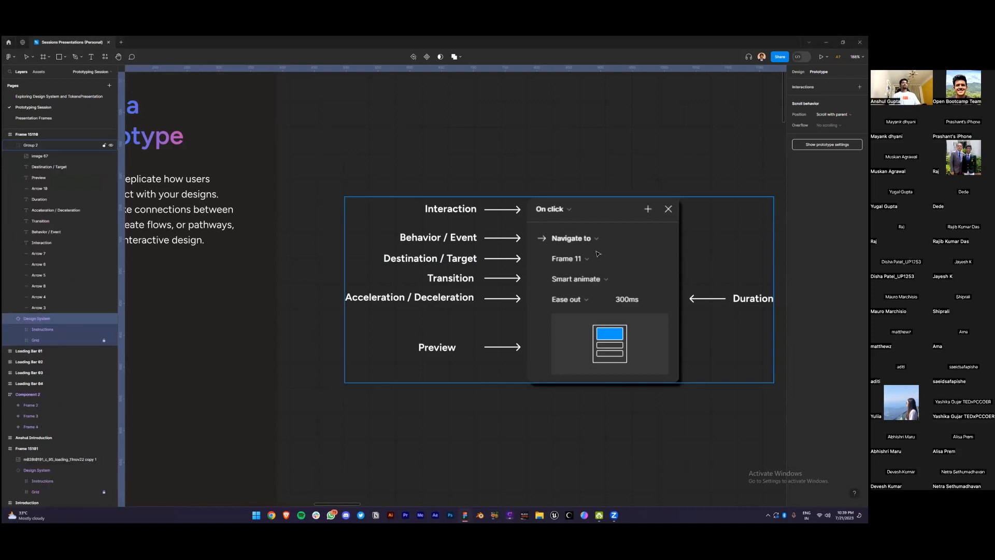
scroll(598, 253, "down", 3)
left_click(649, 102)
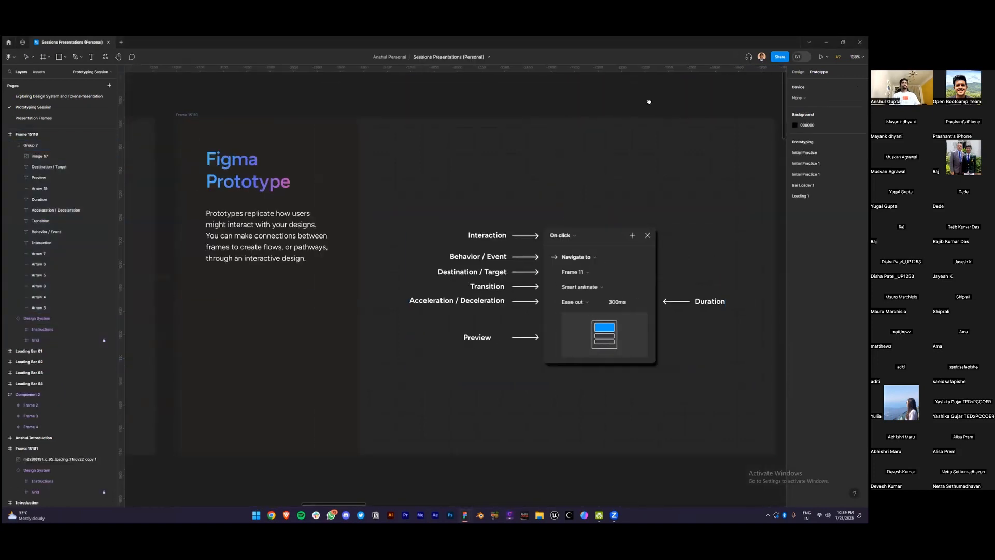
scroll(673, 249, "up", 3)
left_click(565, 440)
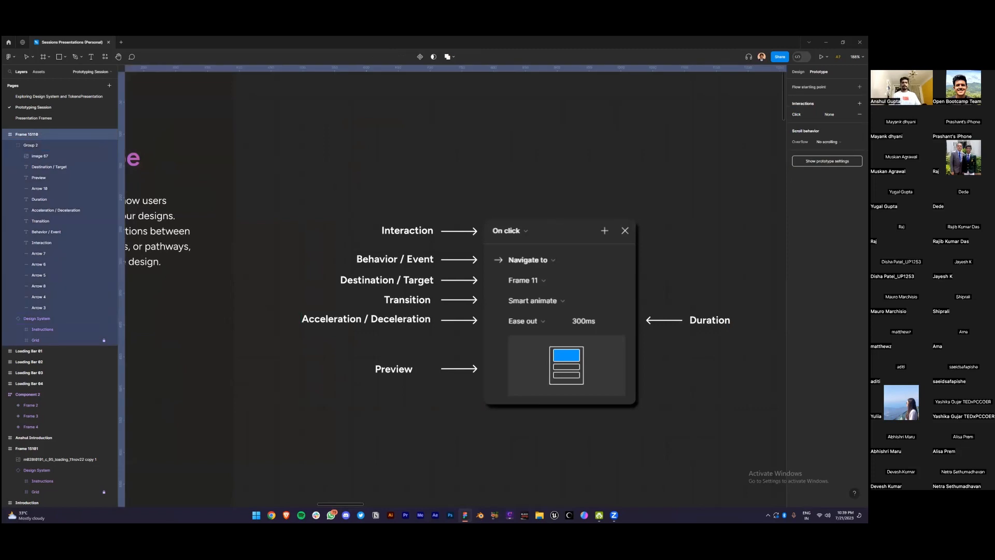
Add an On click interaction to Group 2, leaving its action unset
left_click(520, 278)
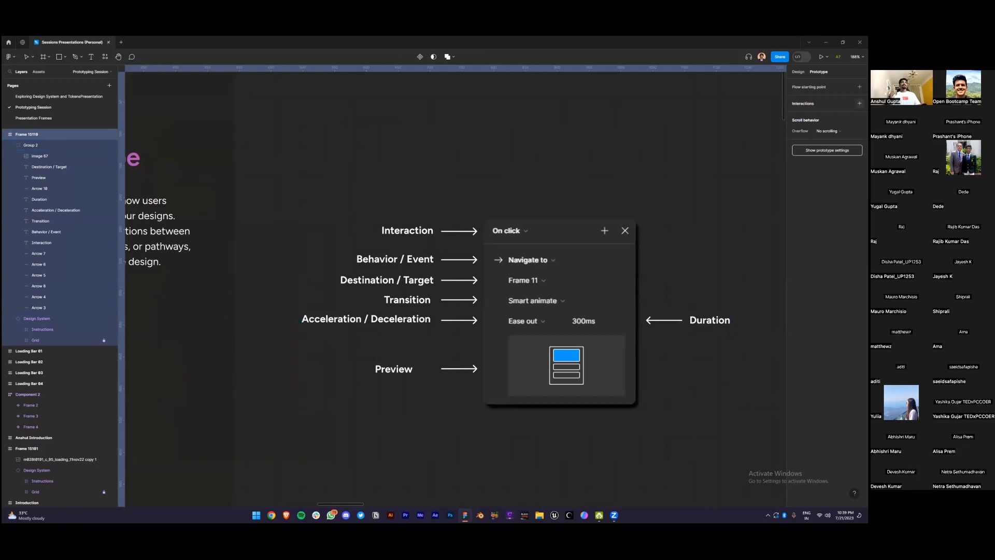
left_click(859, 103)
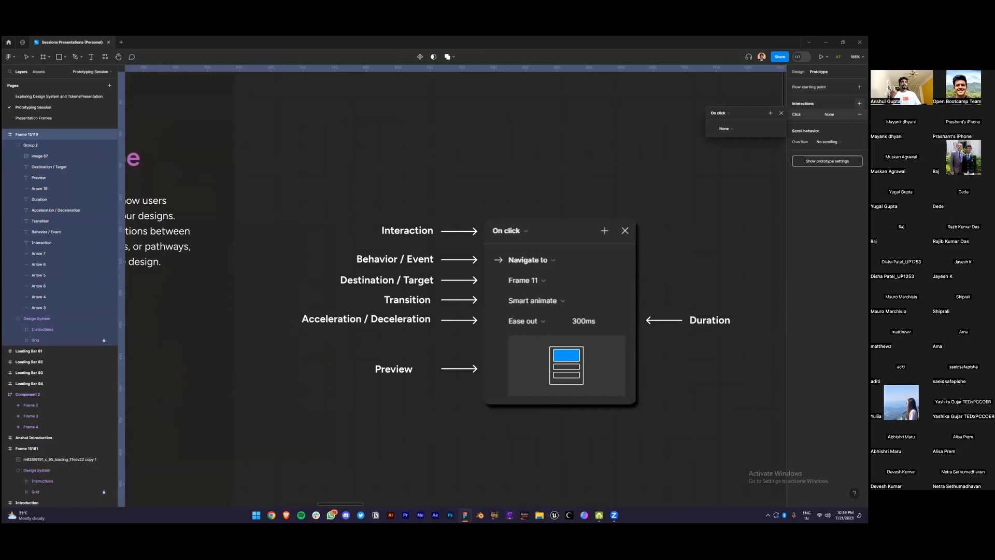
left_click(719, 113)
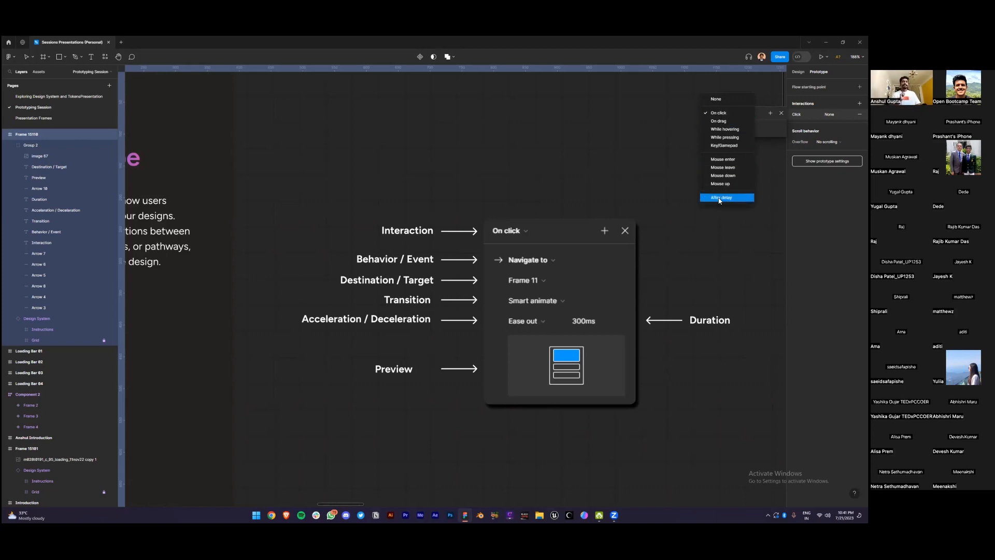
left_click(717, 113)
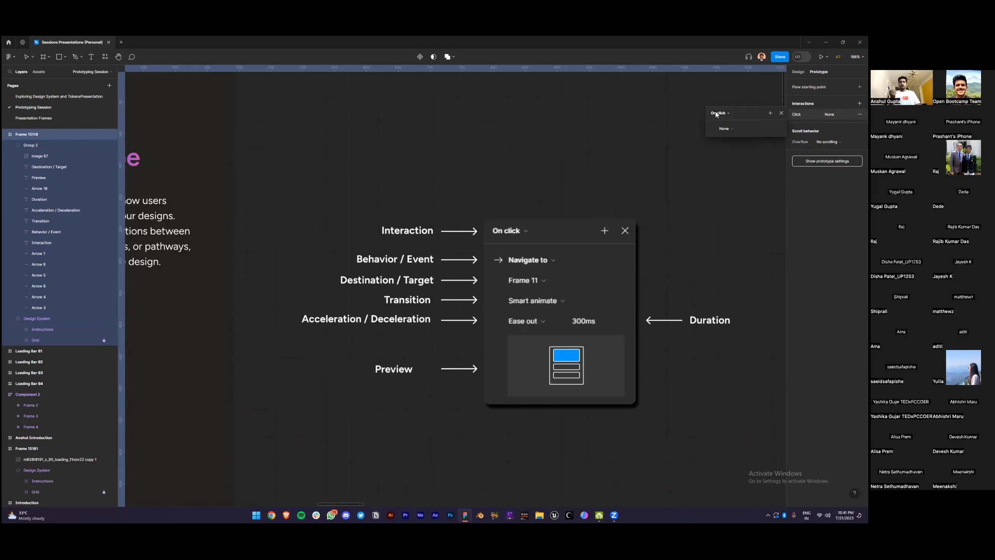
left_click(728, 129)
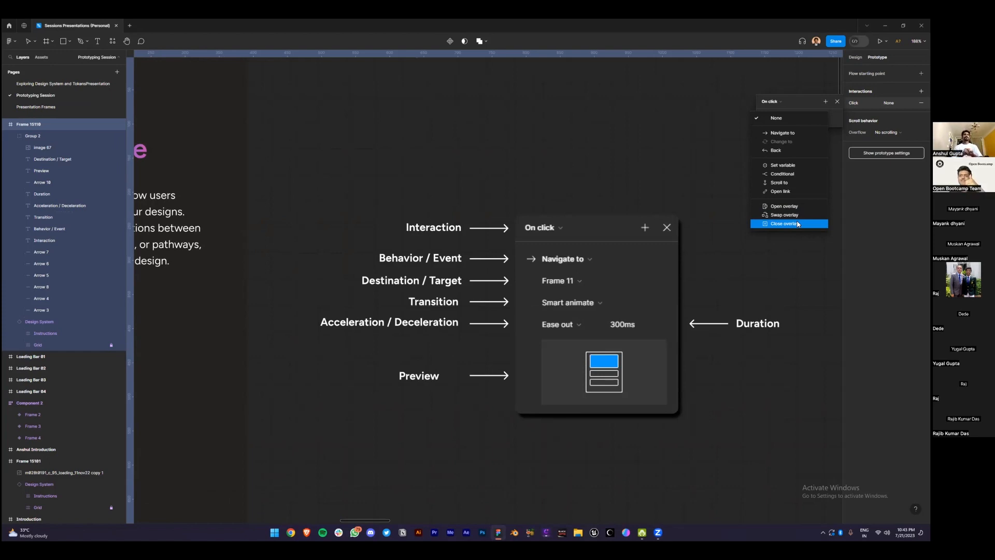
Set the On click action to Navigate to Frame 15101 with an Instant transition
left_click(838, 113)
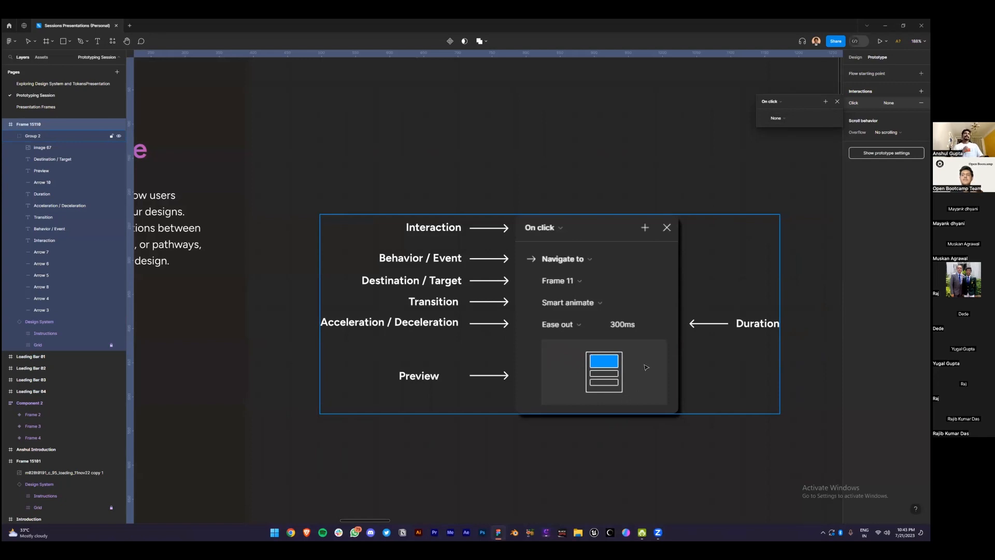
left_click(780, 118)
left_click(782, 134)
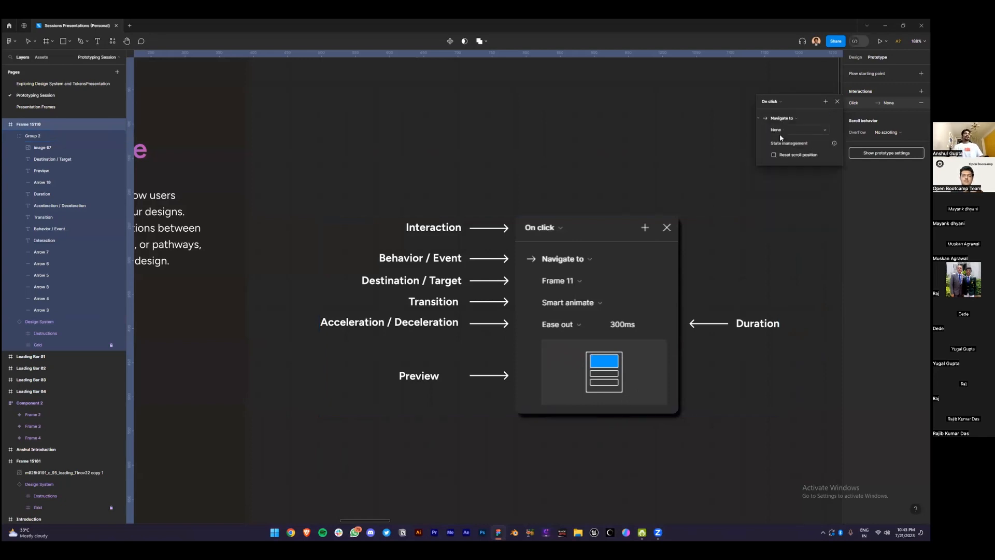
left_click(785, 131)
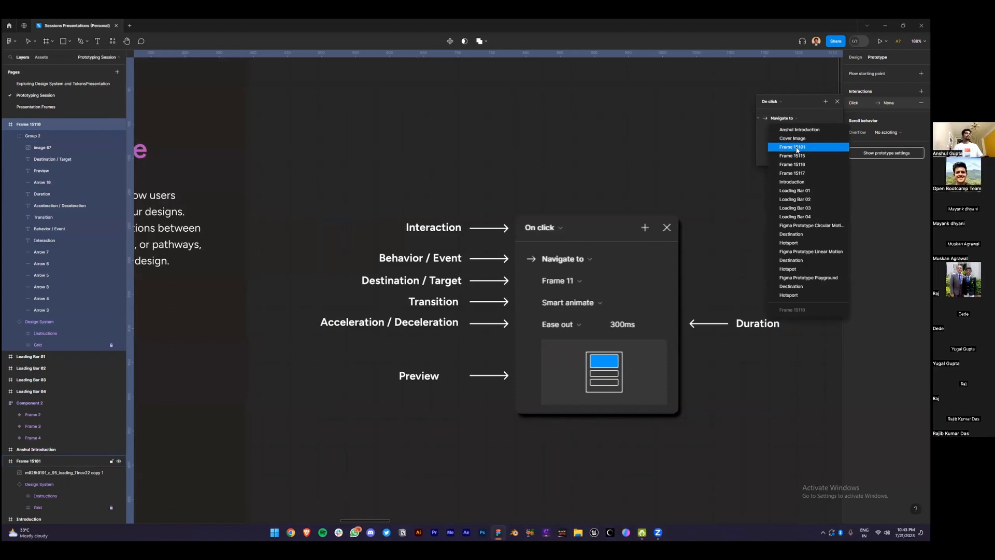
left_click(797, 148)
left_click(786, 142)
left_click(785, 144)
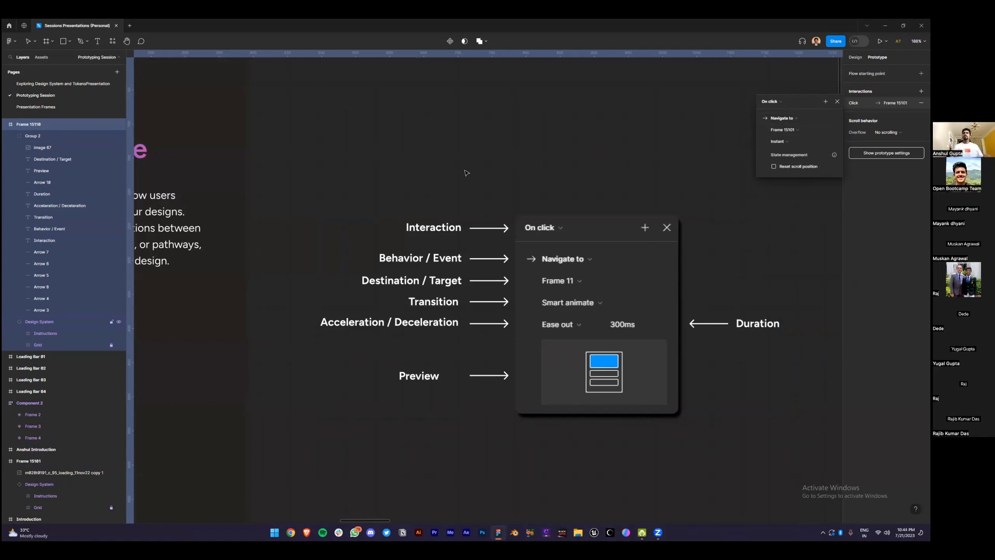
In the Linear Motion frame, delete the After delay interaction between Hotspot and Destination
scroll(470, 202, "down", 3)
left_click(745, 85)
left_click_drag(749, 86, 409, 84)
left_click_drag(641, 85, 479, 99)
scroll(479, 99, "up", 4)
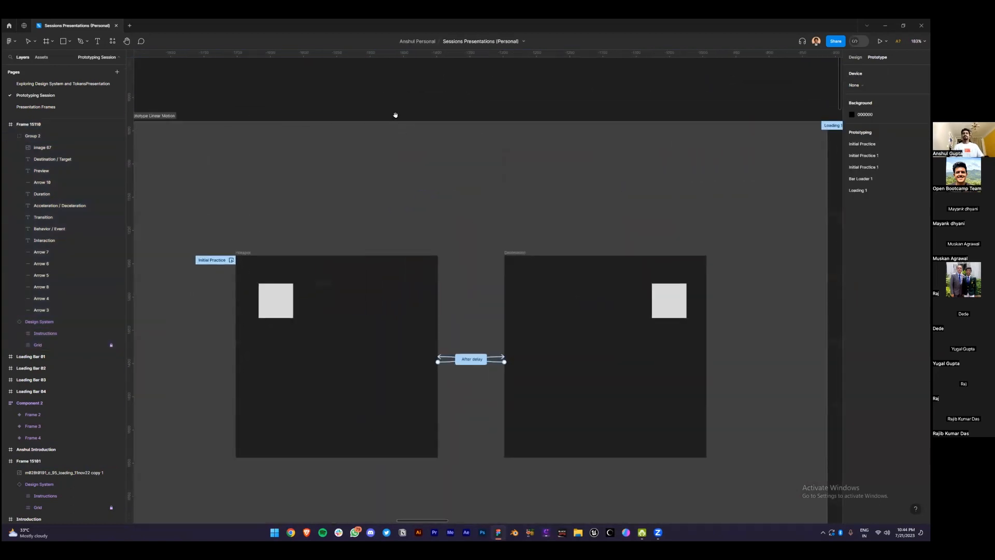
scroll(472, 107, "up", 1)
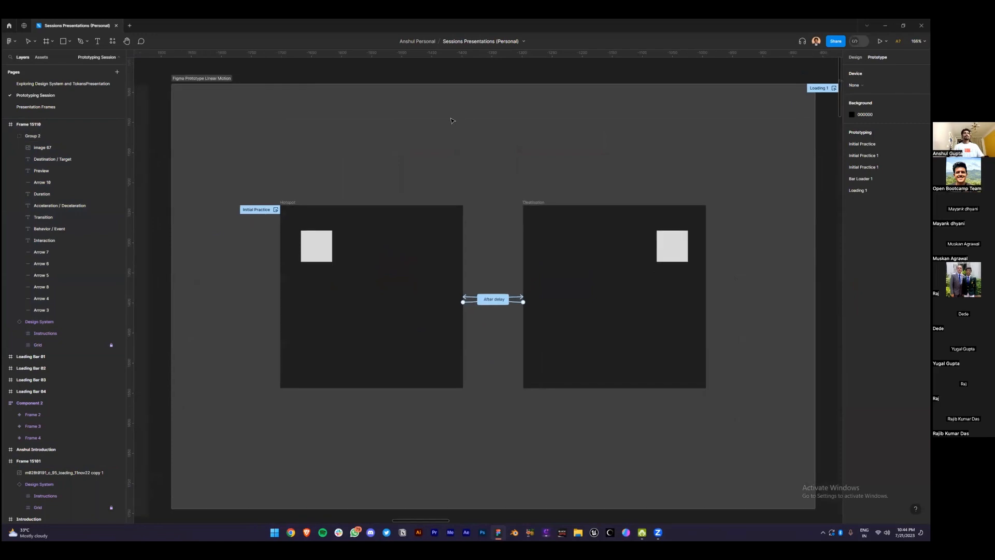
left_click(288, 202)
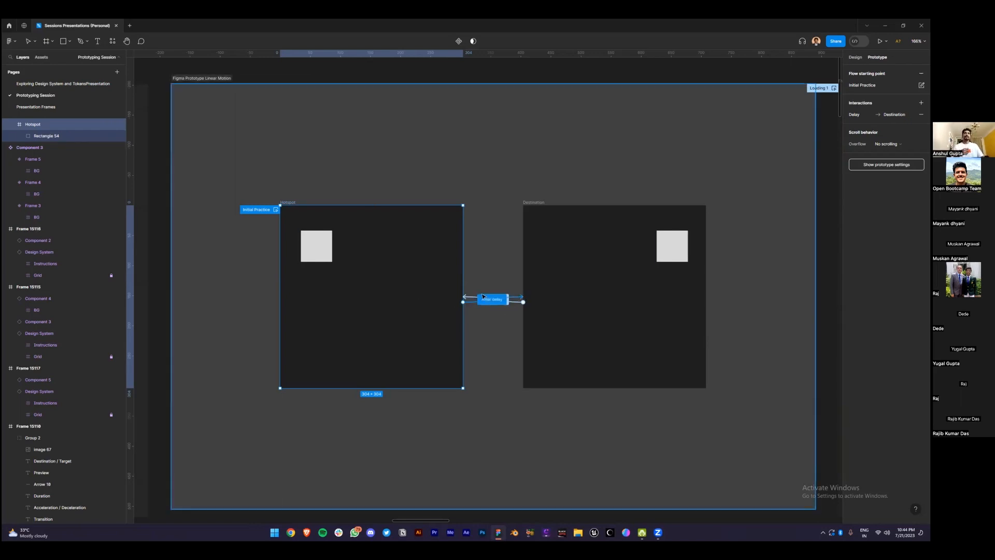
left_click_drag(246, 179, 718, 431)
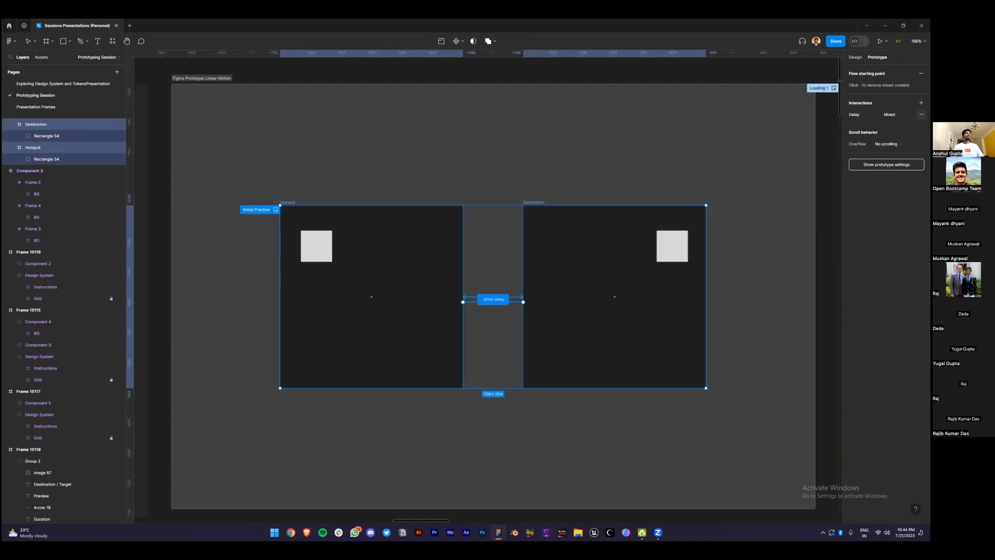
left_click(921, 114)
Centre the squares in Hotspot and Destination horizontally near each frame's top
left_click(440, 179)
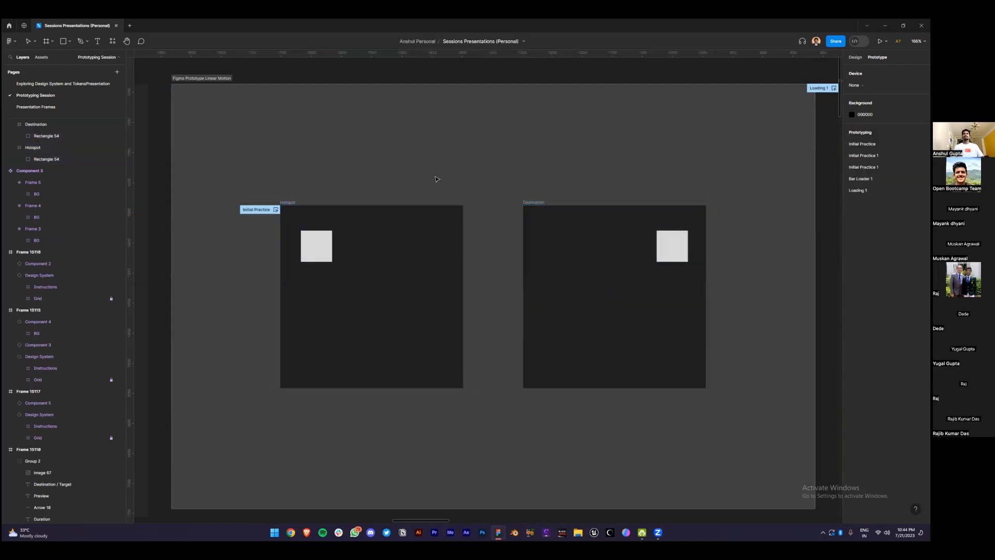
left_click(319, 250)
left_click_drag(319, 251, 374, 249)
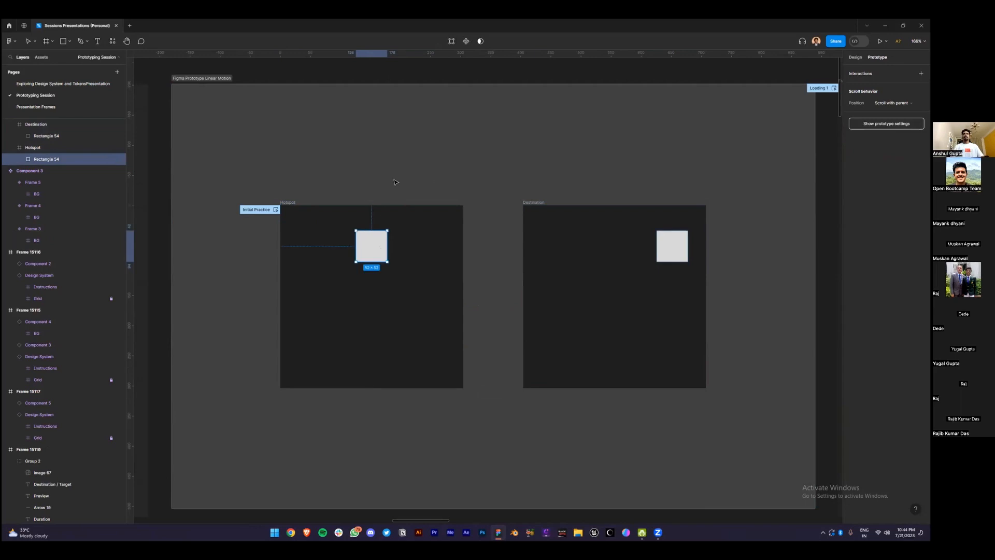
left_click(671, 250)
left_click_drag(672, 253, 618, 251)
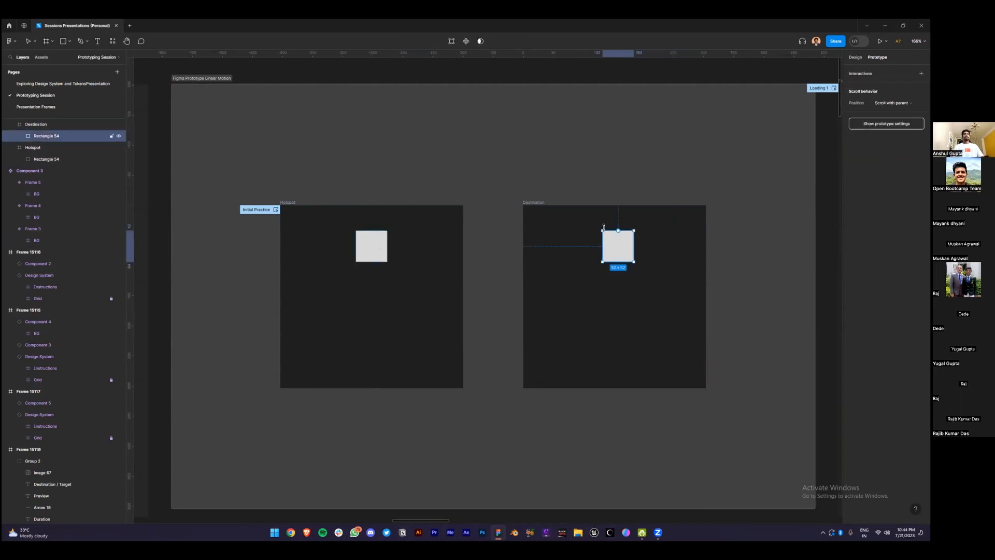
left_click(560, 174)
Rename the square inside the Hotspot frame to 'Box'
left_click(292, 203)
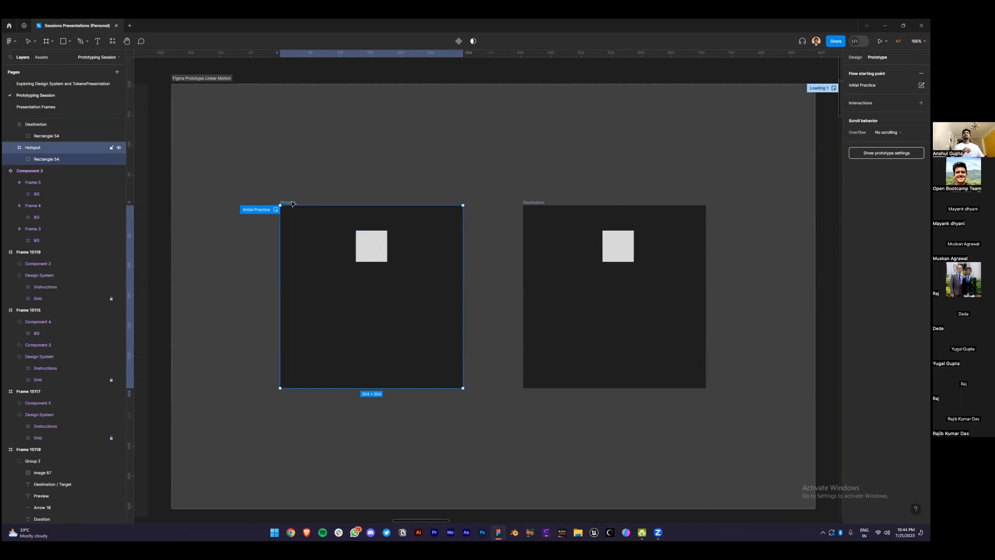
left_click(371, 247)
double_click(58, 159)
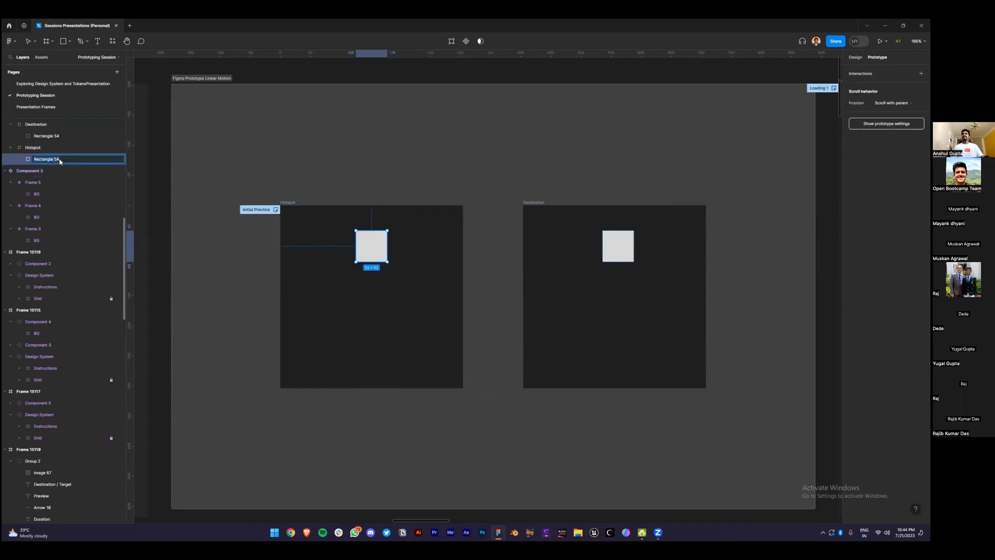
type("Box")
key("Caps_Lock")
key("Caps_Lock")
key("Return")
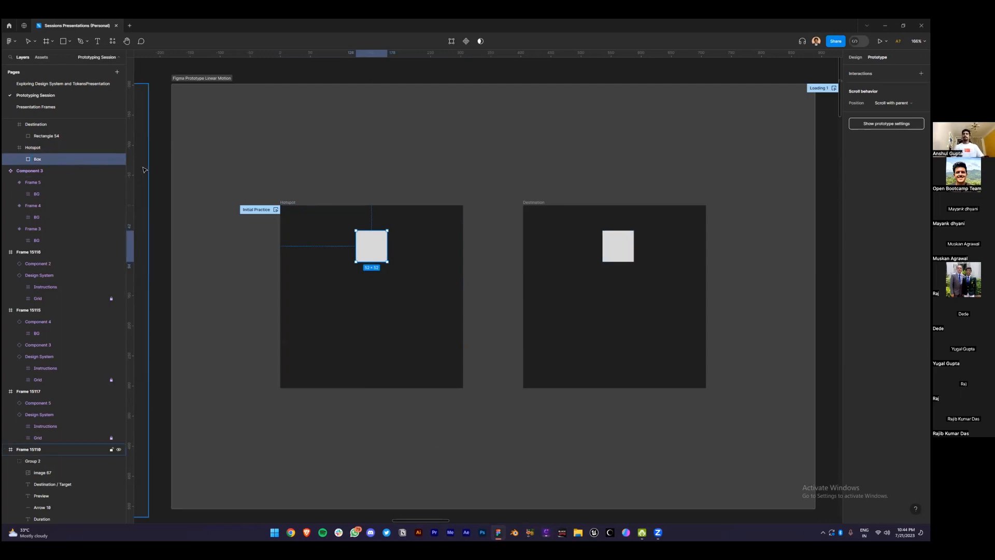
left_click(268, 151)
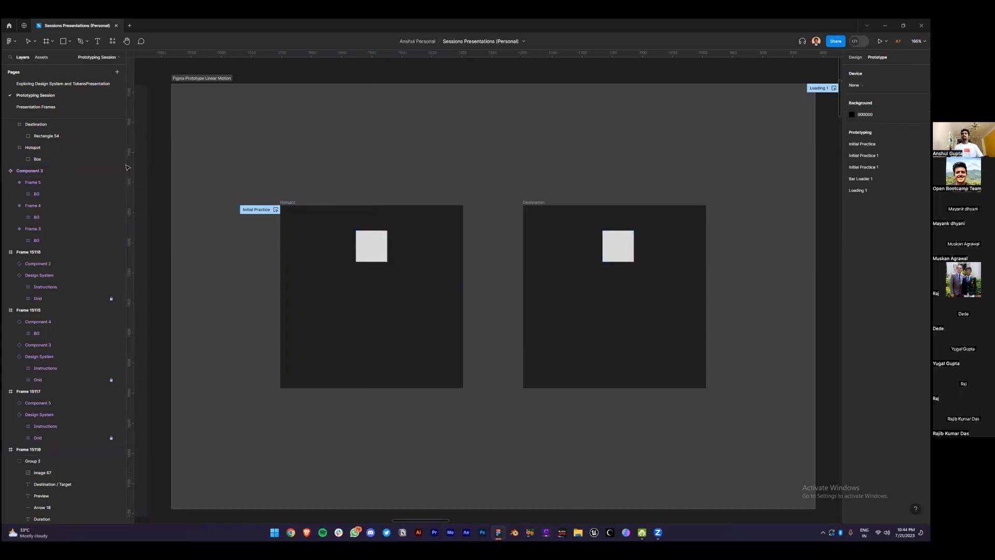
Delete the old Destination frame and duplicate Hotspot to its right
left_click(41, 125)
key("Delete")
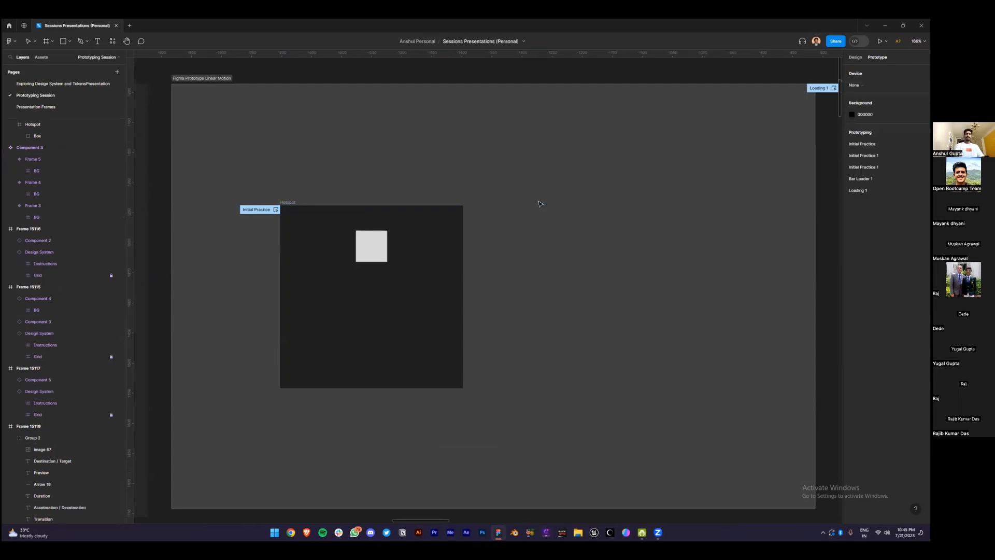
left_click(289, 202)
left_click_drag(289, 203, 511, 214)
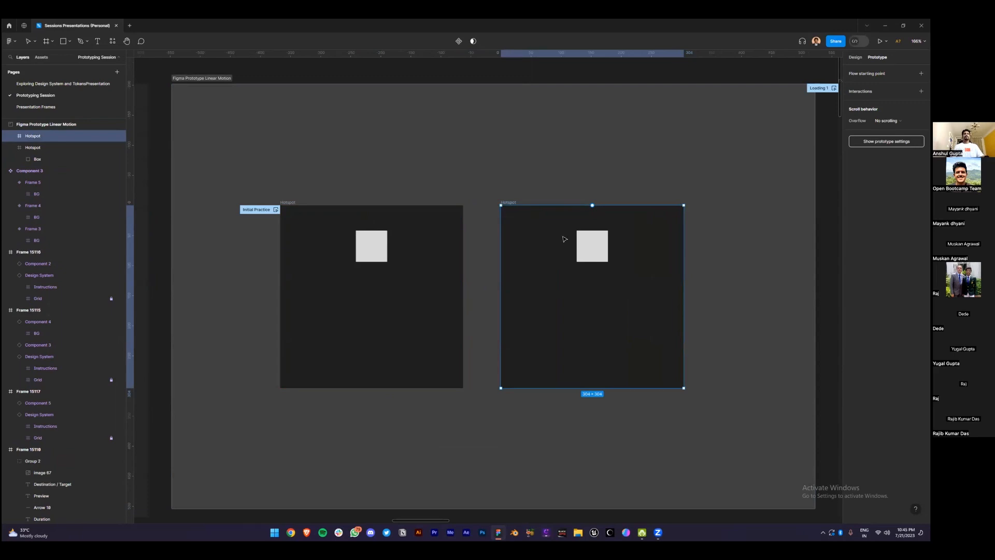
left_click(591, 248)
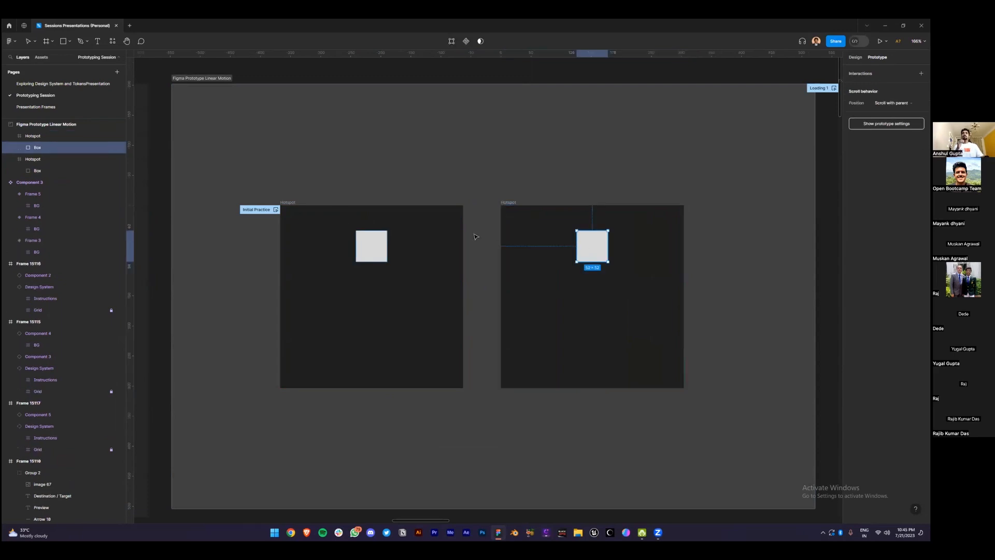
left_click(290, 203)
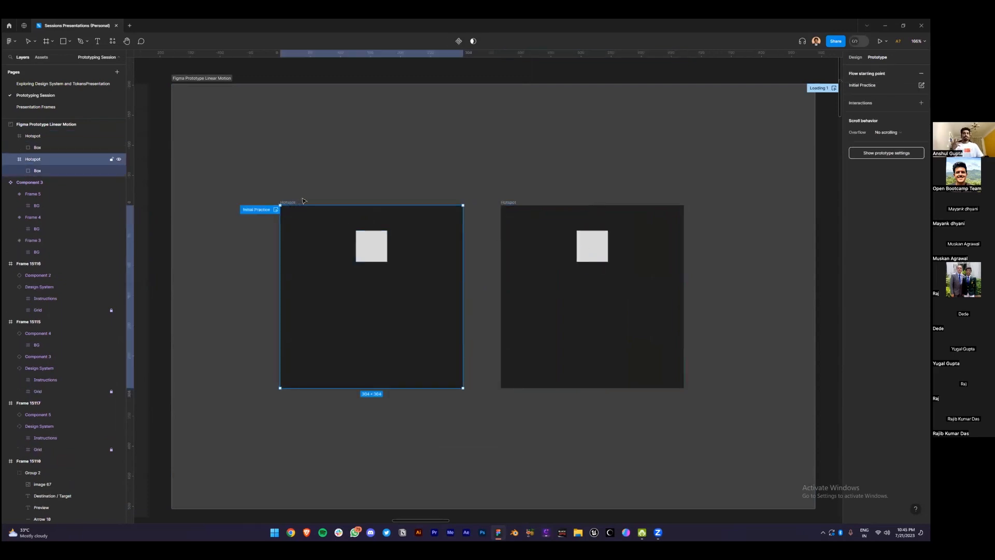
Link Hotspot to the copy with a prototype connection and rename the copy 'Destination'
mouse_move(464, 297)
left_click_drag(464, 297, 509, 296)
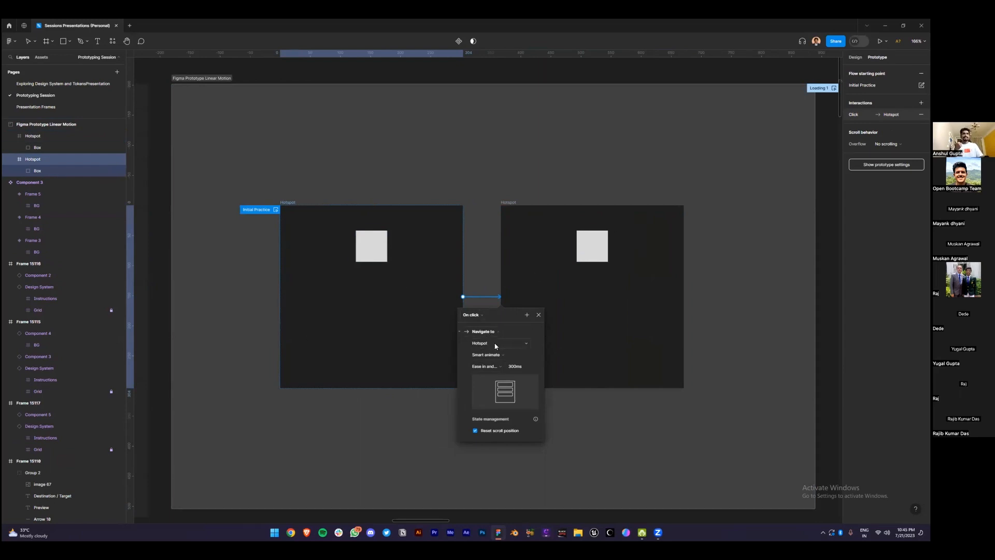
left_click(508, 203)
key("Caps_Lock")
type("D")
key("Caps_Lock")
type("estination")
key("Return")
left_click(477, 297)
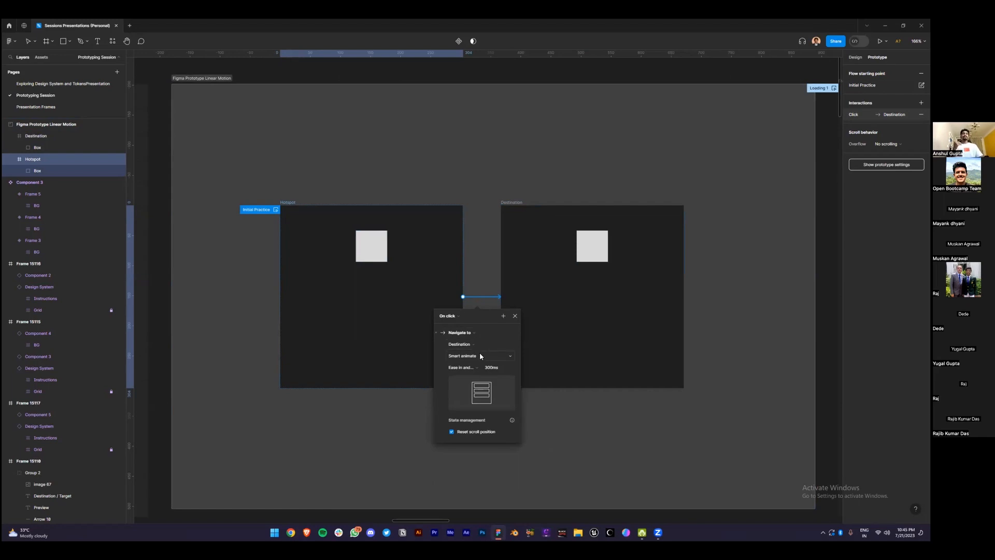
left_click(480, 355)
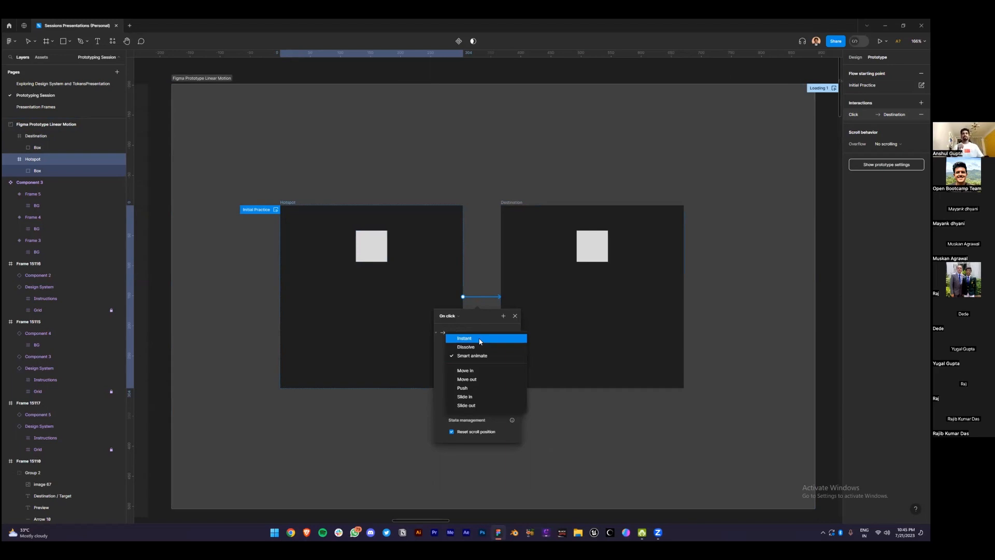
left_click(480, 339)
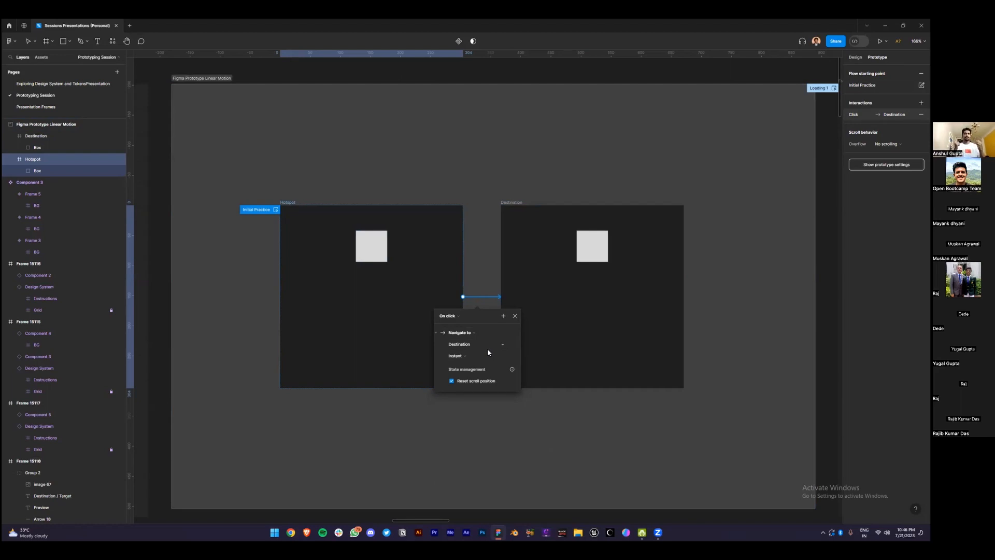
left_click(487, 355)
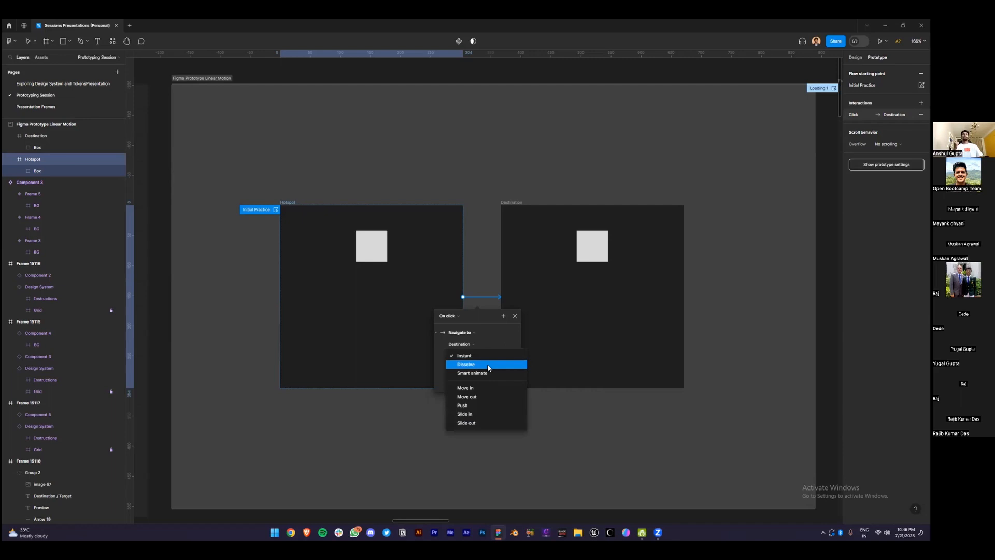
left_click(488, 365)
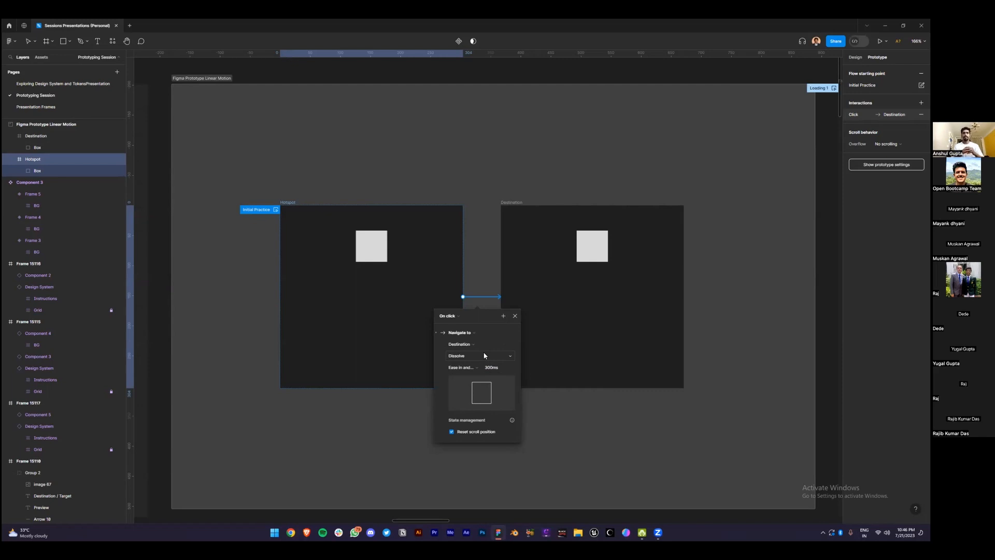
left_click(485, 355)
left_click(486, 363)
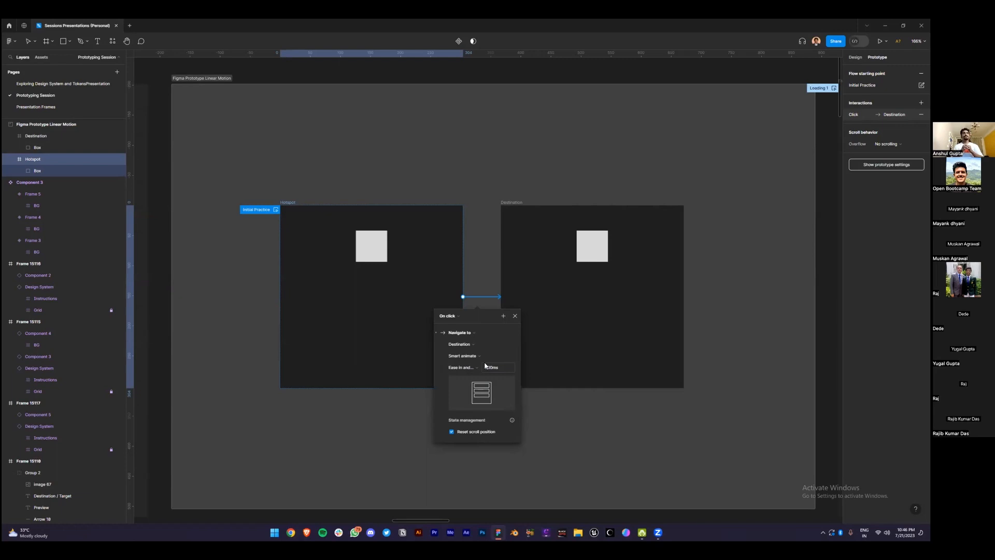
Move Hotspot's Box to the top-left and Destination's Box to the top-right
left_click(381, 251)
left_click_drag(371, 252, 318, 251)
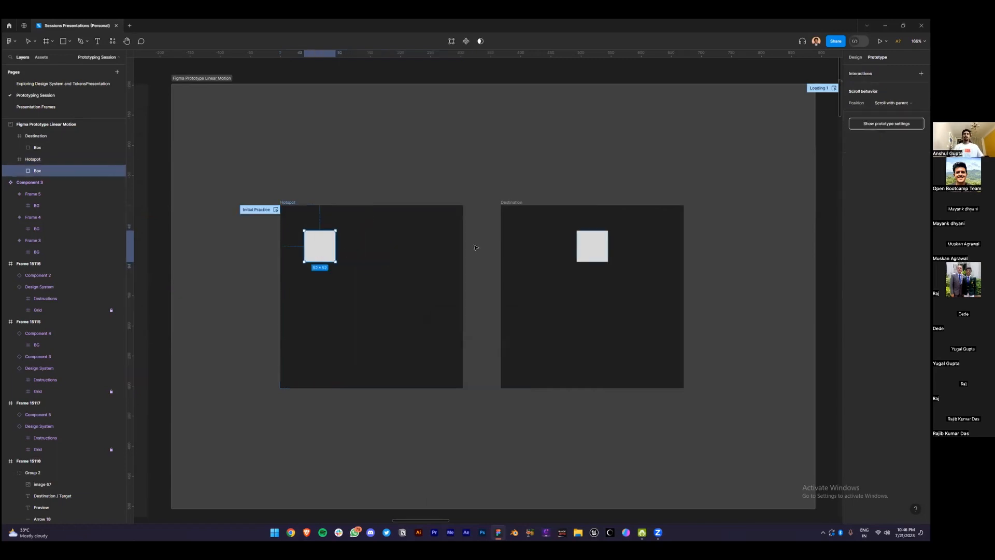
left_click(592, 246)
left_click_drag(591, 245, 658, 244)
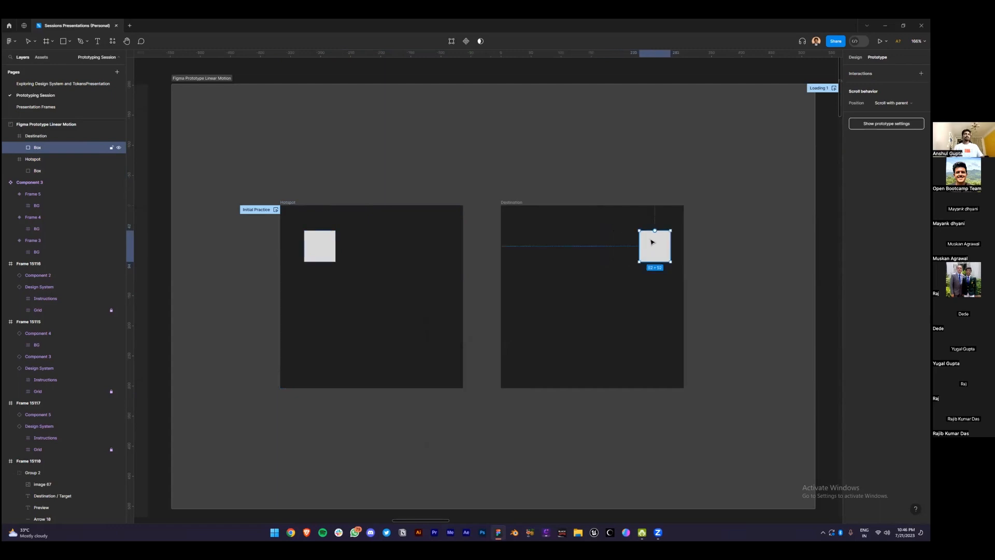
left_click(290, 202)
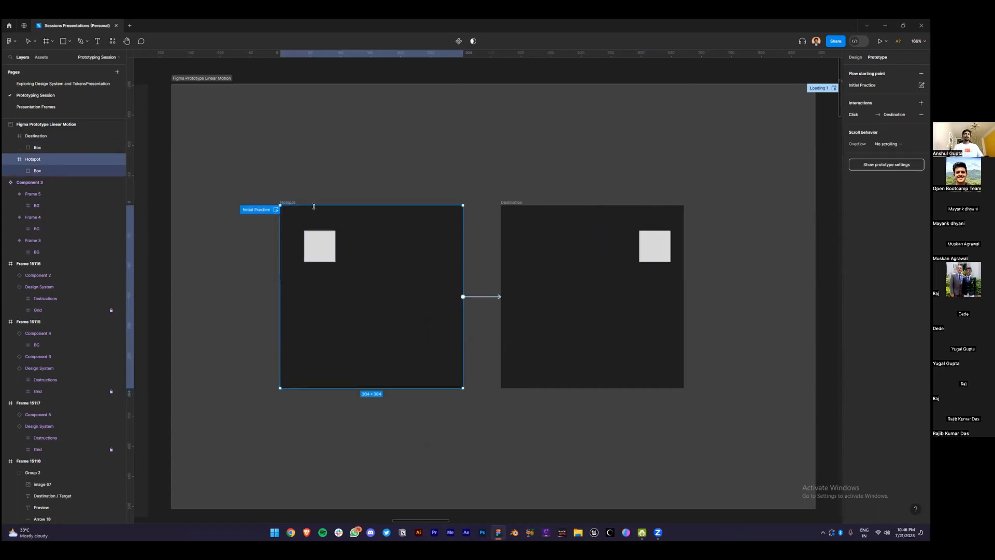
left_click(482, 297)
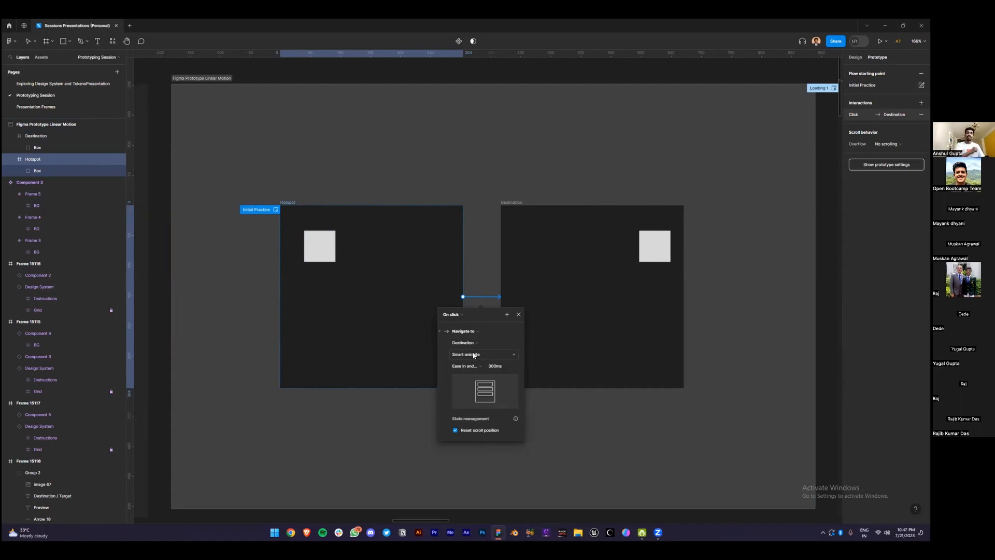
Change the transition easing from Ease in and out to Ease in, keeping 300ms
left_click(481, 367)
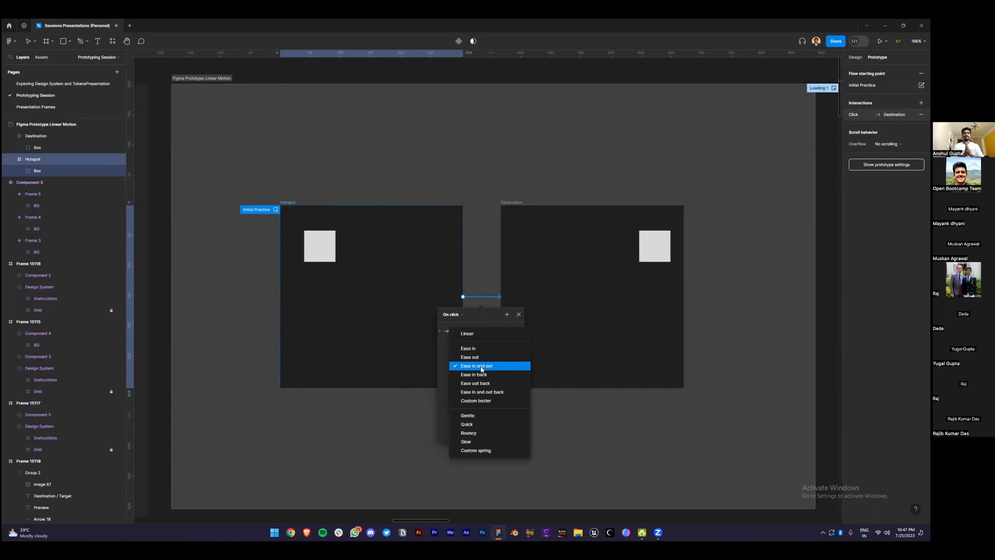
left_click(450, 366)
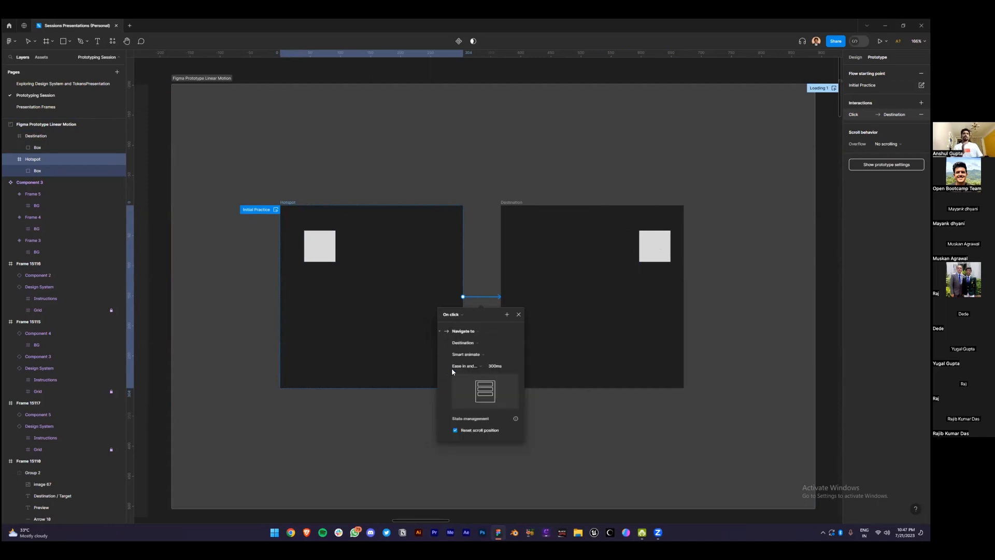
left_click(500, 368)
left_click(480, 367)
left_click(478, 352)
Open a prototype preview of Hotspot and play the Box's move to Destination
key("Escape")
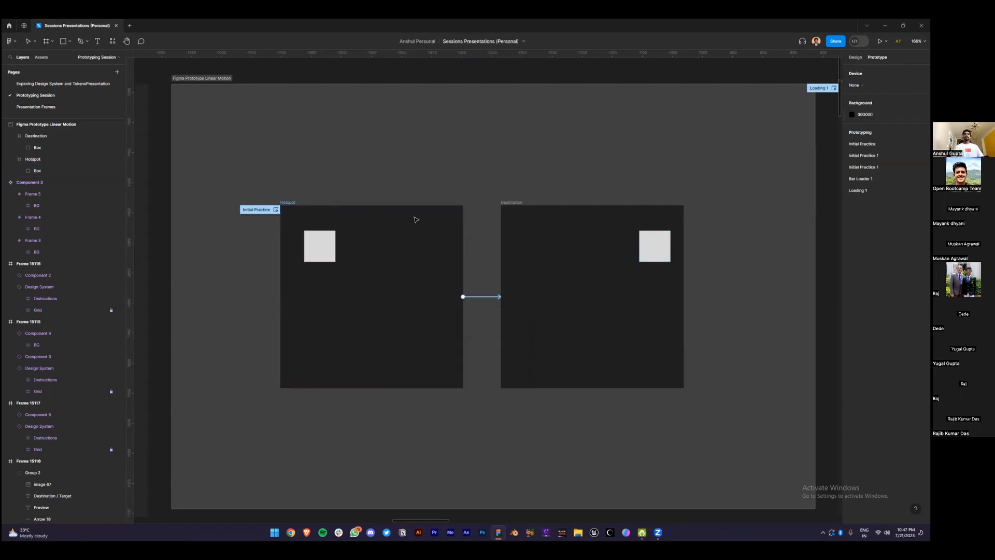
left_click(287, 202)
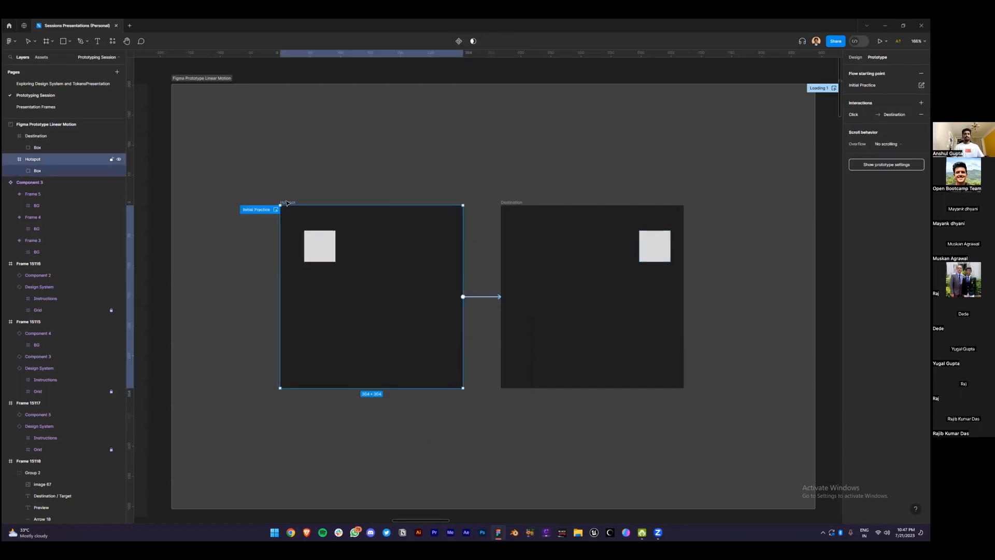
left_click(276, 209)
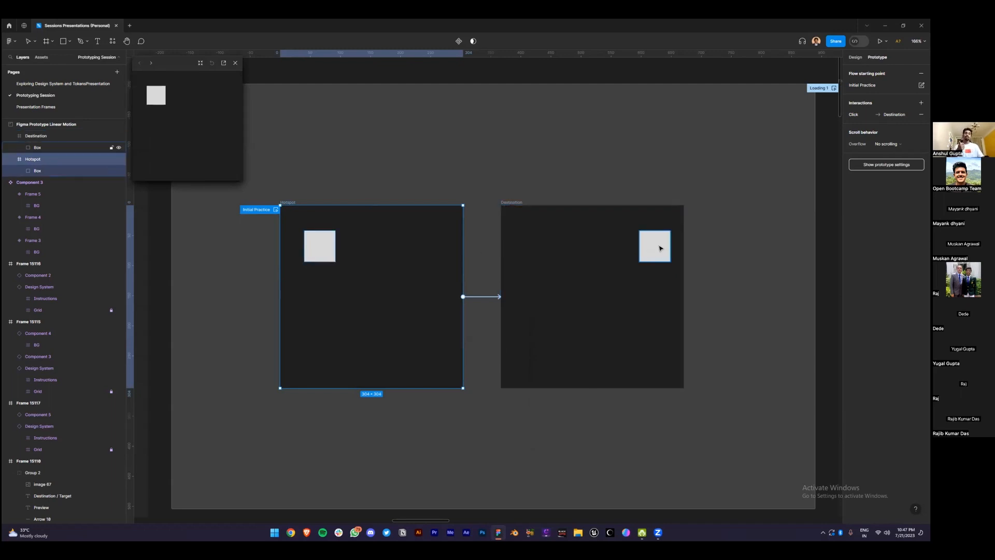
left_click(320, 245)
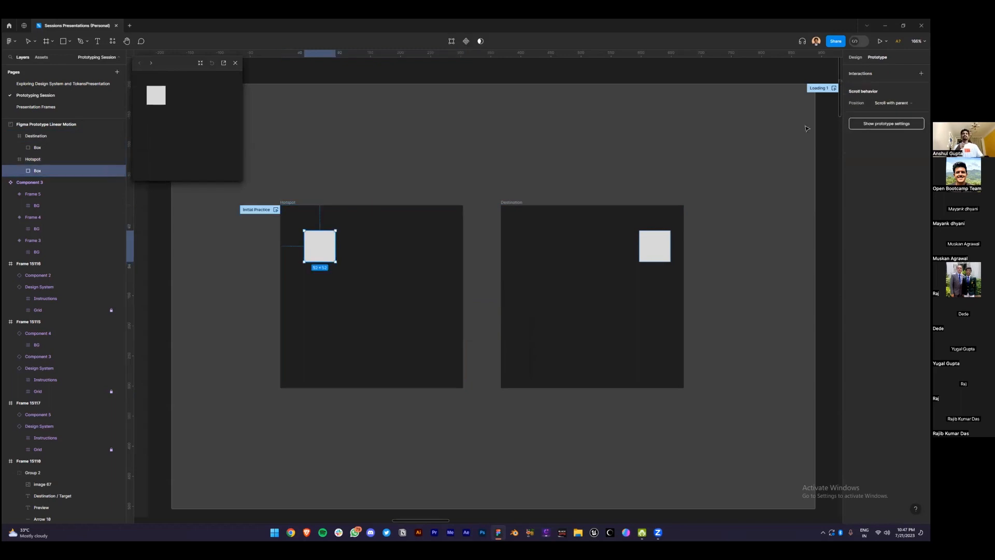
left_click(855, 57)
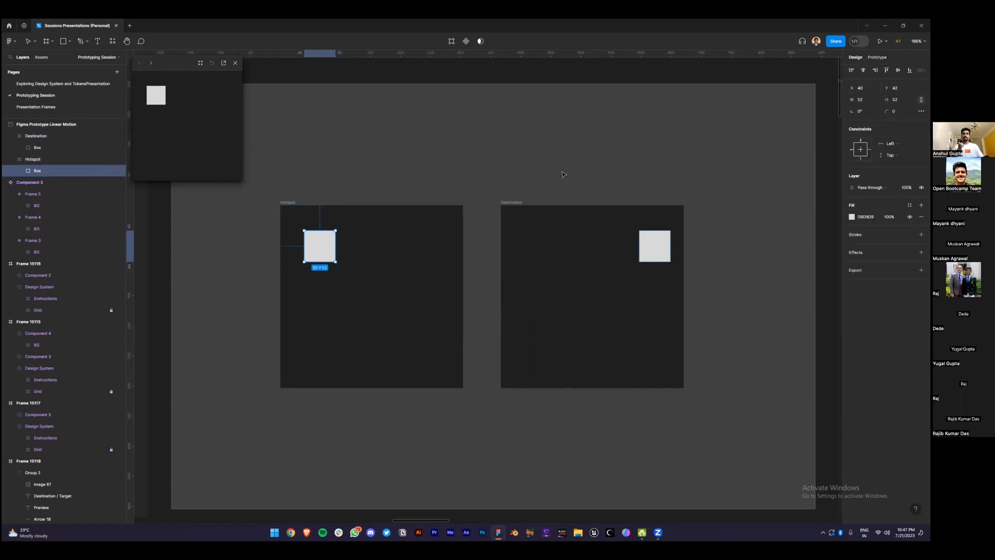
left_click(509, 229)
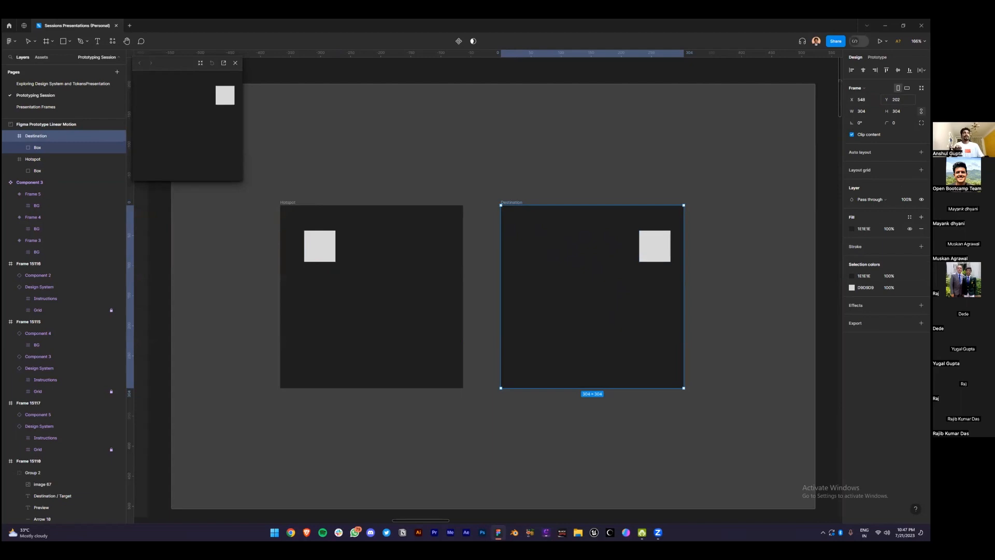
left_click(511, 141)
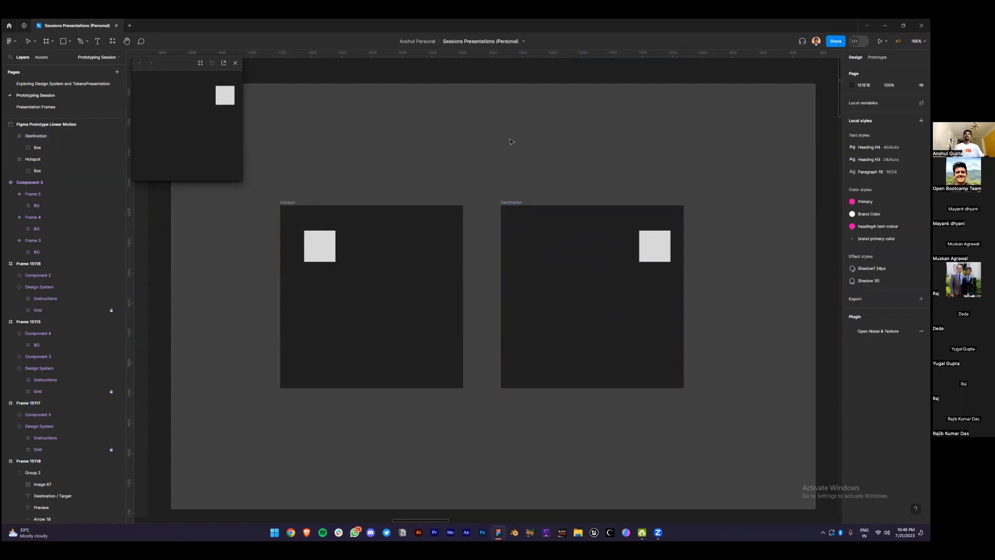
left_click(288, 203)
key("Caps_Lock")
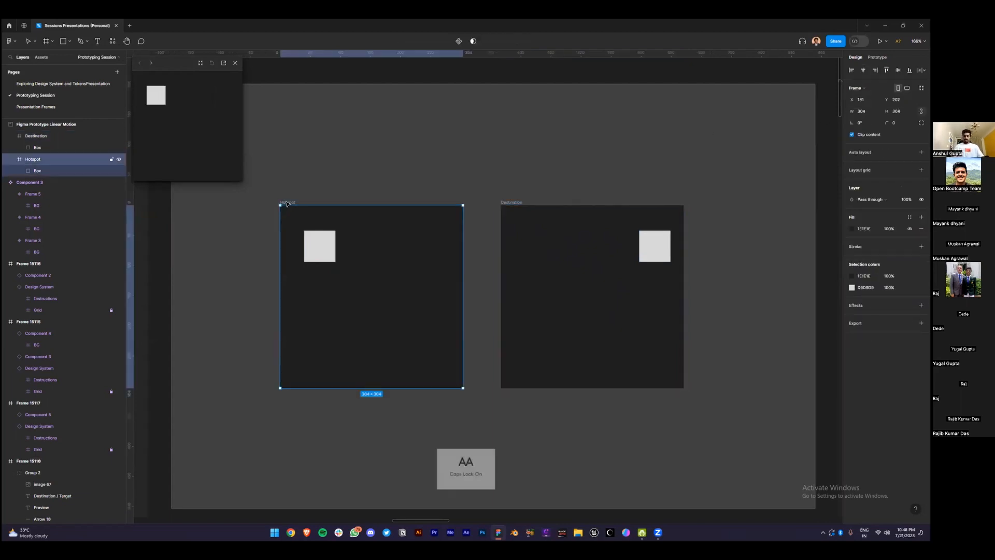
left_click(162, 94)
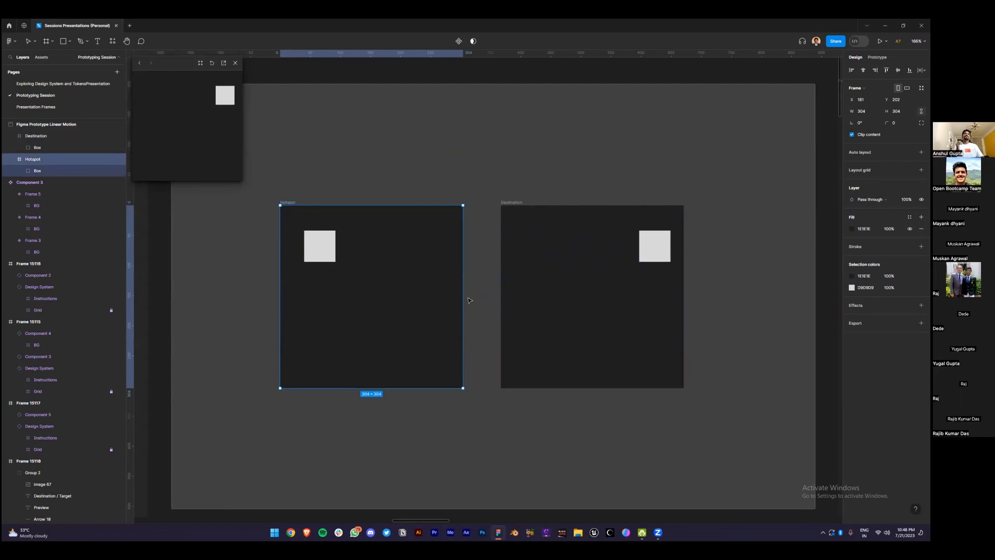
key("shift+e")
left_click_drag(462, 296, 511, 298)
Set the transition animation to Instant and test the jump in the preview
left_click(477, 366)
left_click(483, 349)
left_click(484, 351)
left_click(479, 336)
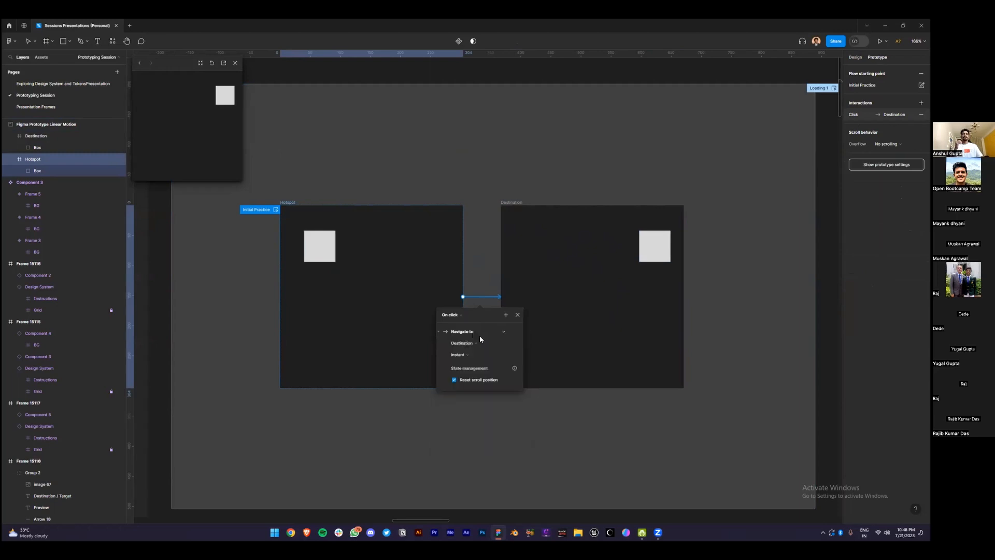
key("r")
left_click(212, 62)
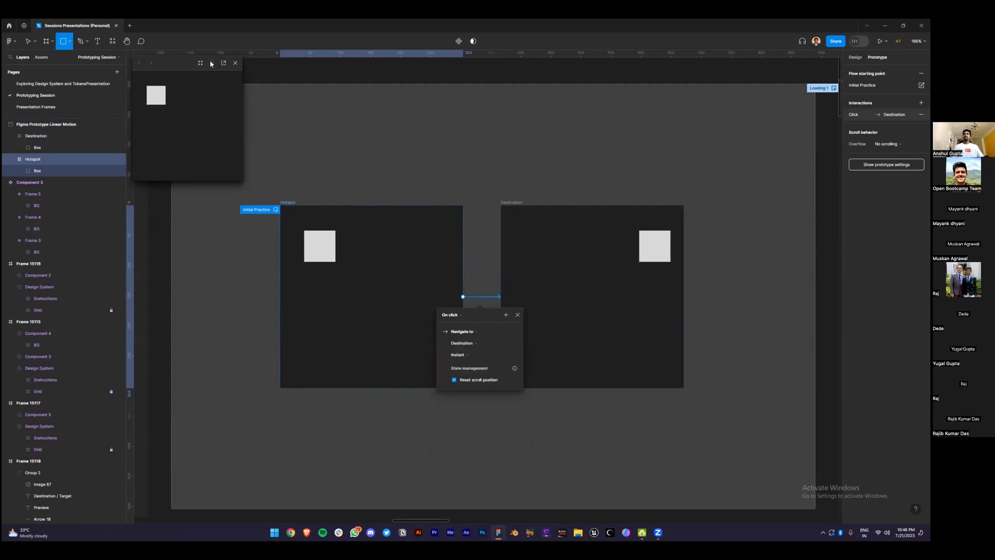
left_click(158, 94)
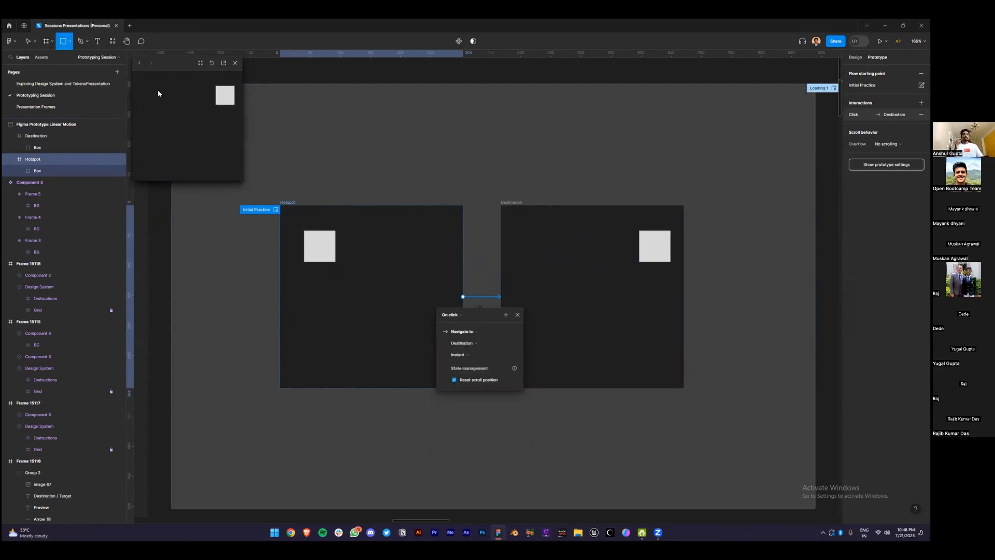
left_click(211, 64)
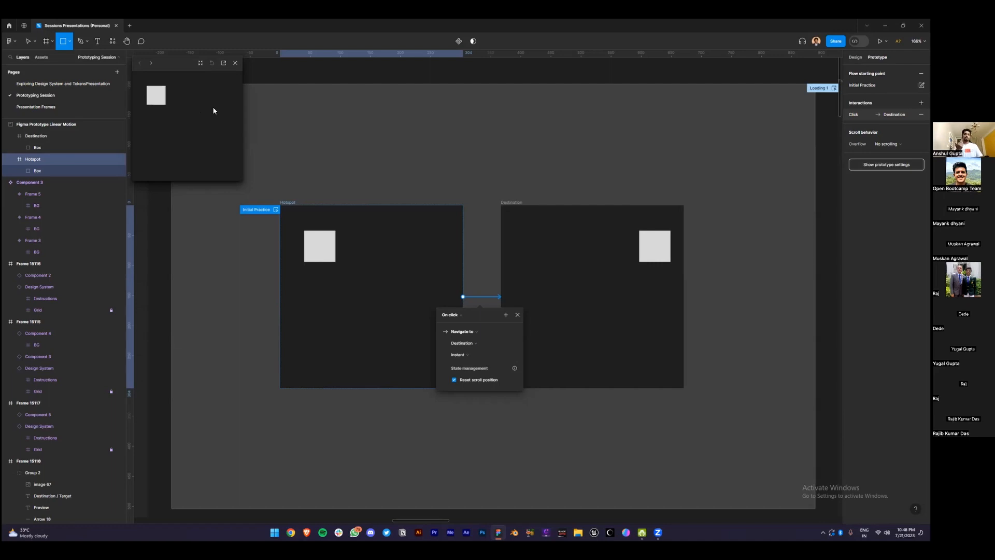
Switch the animation to Dissolve (Ease in, 300ms) and replay it in the preview
left_click(467, 353)
left_click(469, 360)
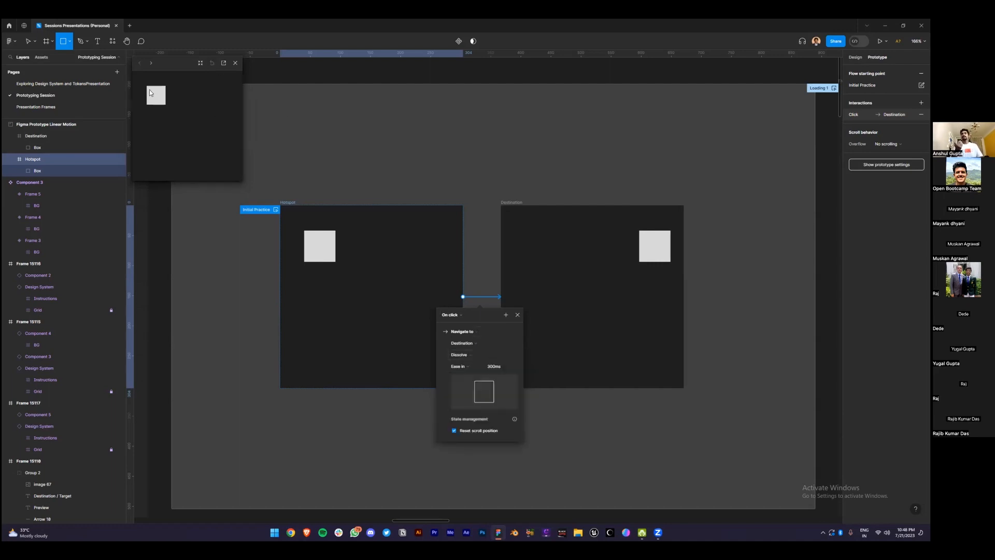
left_click(156, 99)
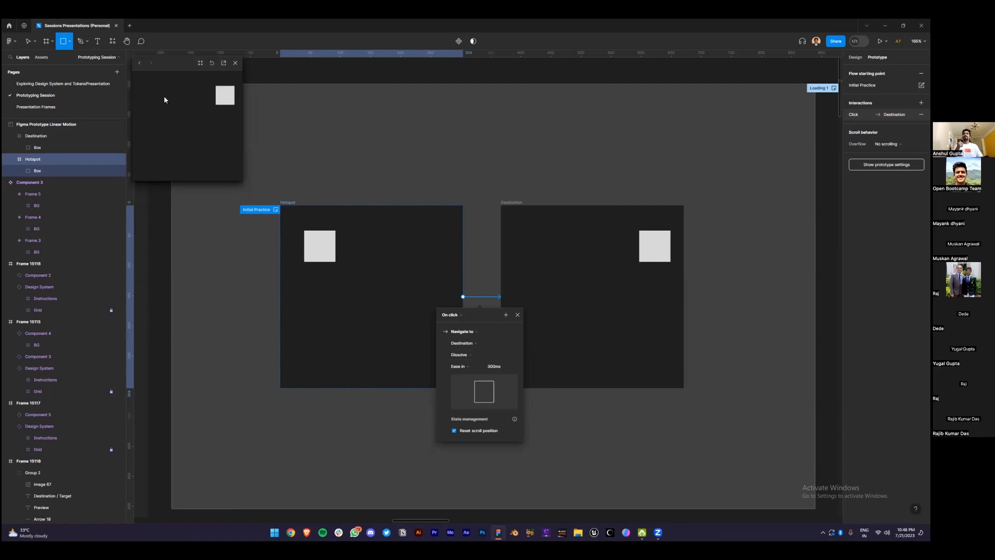
key("r")
left_click(163, 99)
left_click(517, 314)
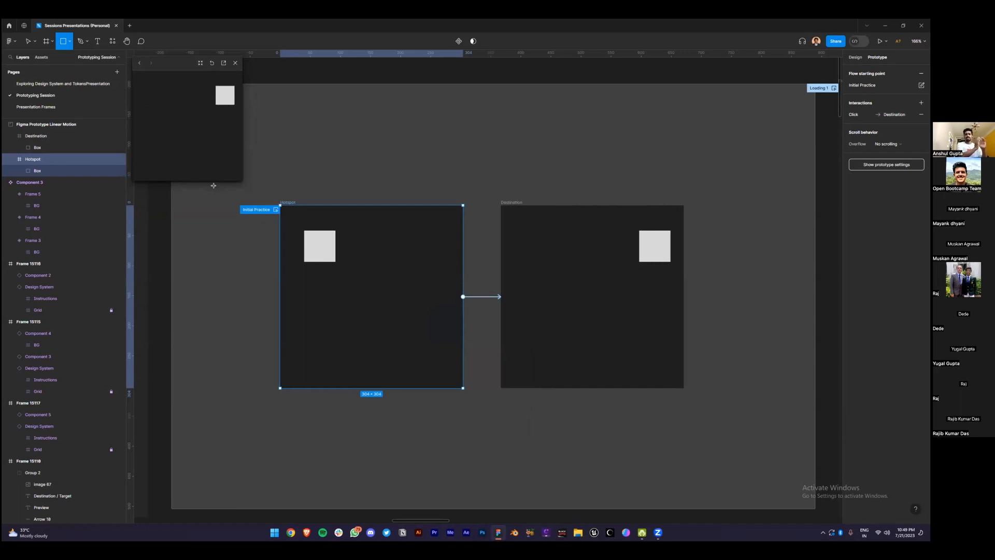
left_click(268, 177)
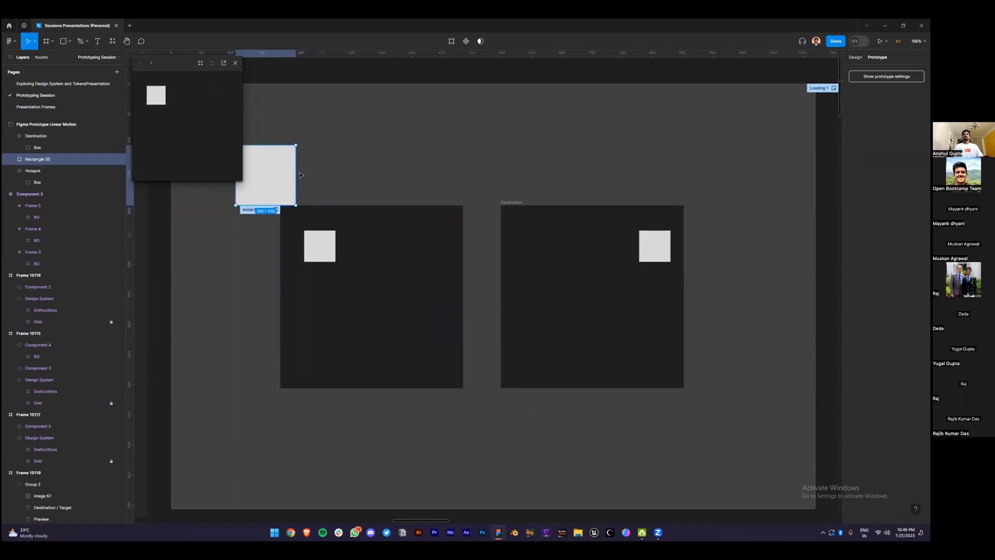
Undo the stray rectangle, change the trigger to After delay 1ms, and restart the preview
key("ctrl+z")
left_click(334, 190)
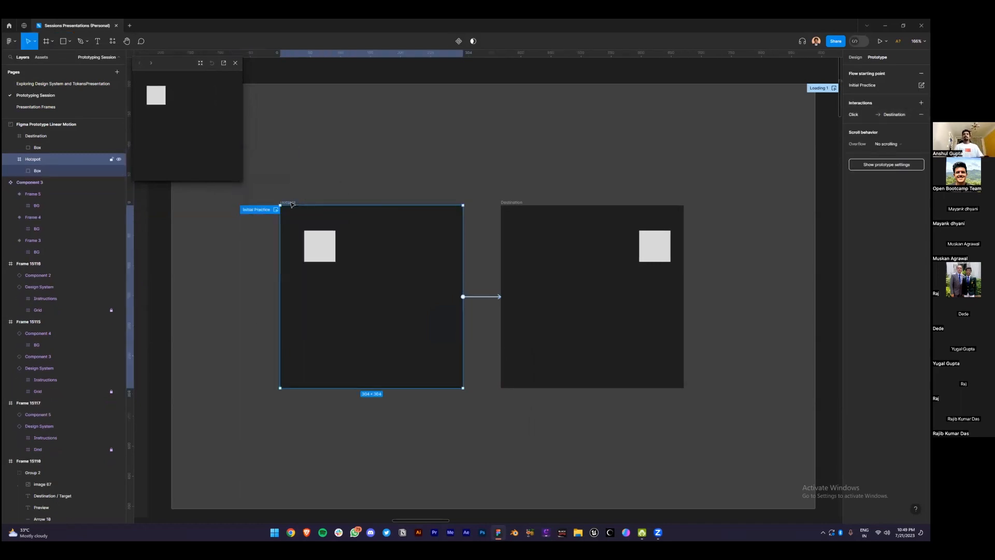
left_click(487, 299)
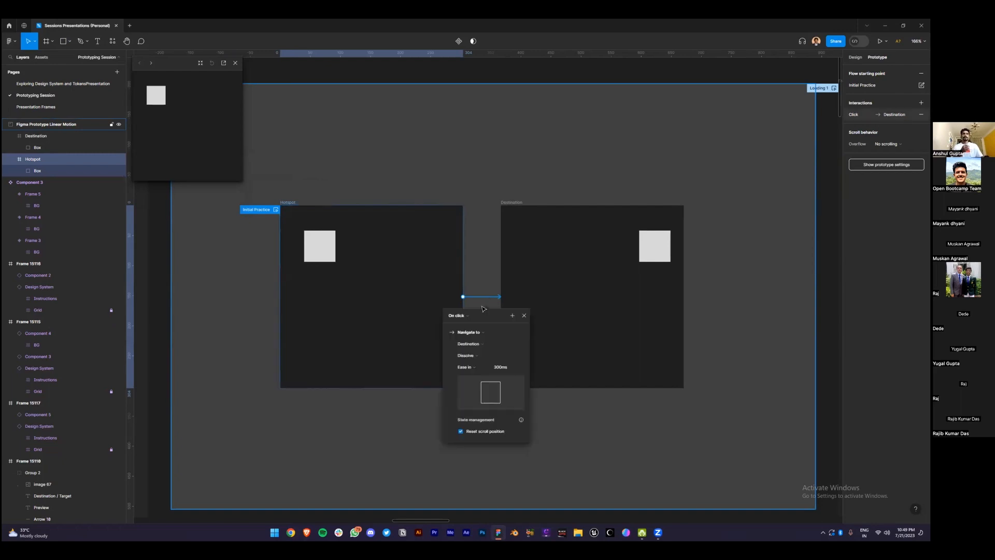
left_click(469, 320)
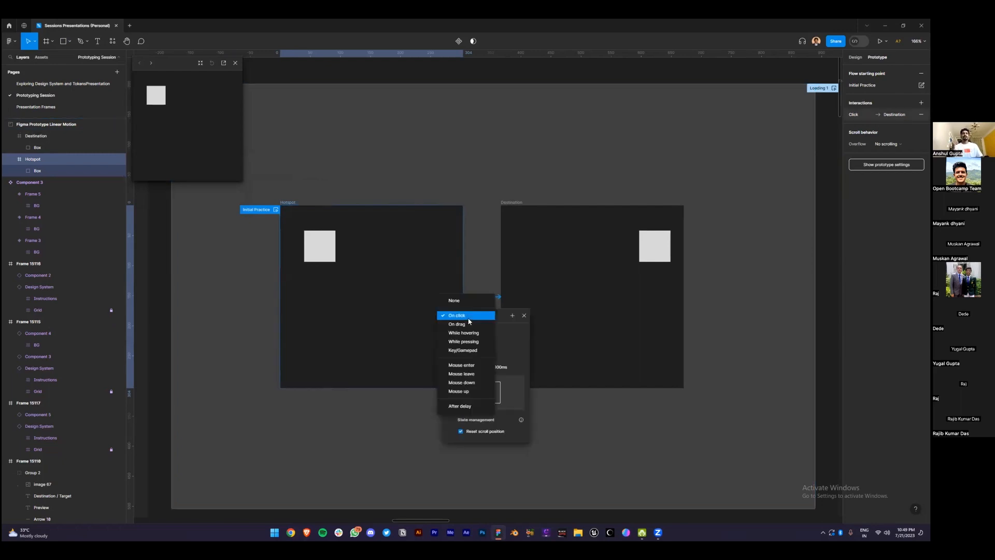
left_click(473, 407)
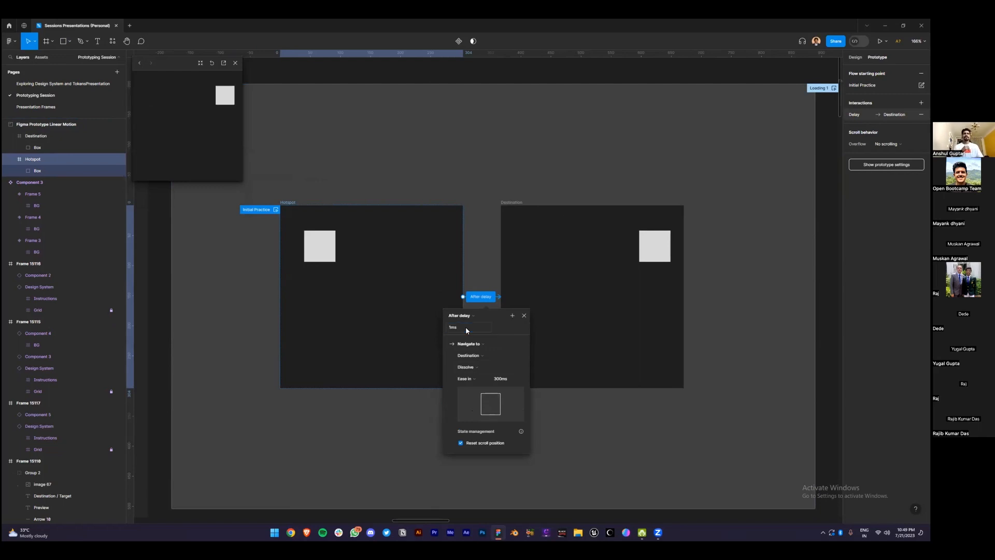
left_click(212, 63)
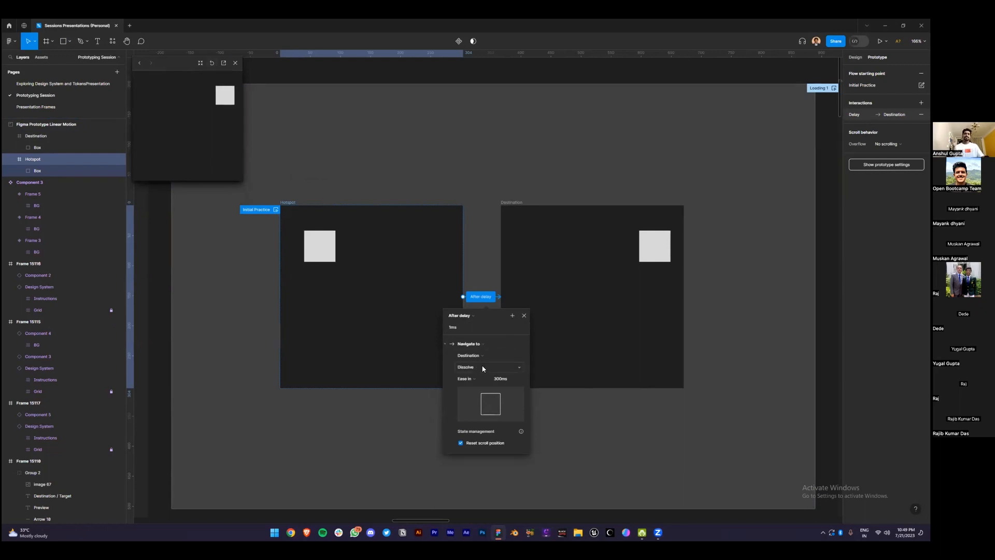
Change the Hotspot-to-Destination transition from Dissolve to Smart animate and replay the preview to watch the slide
left_click(482, 368)
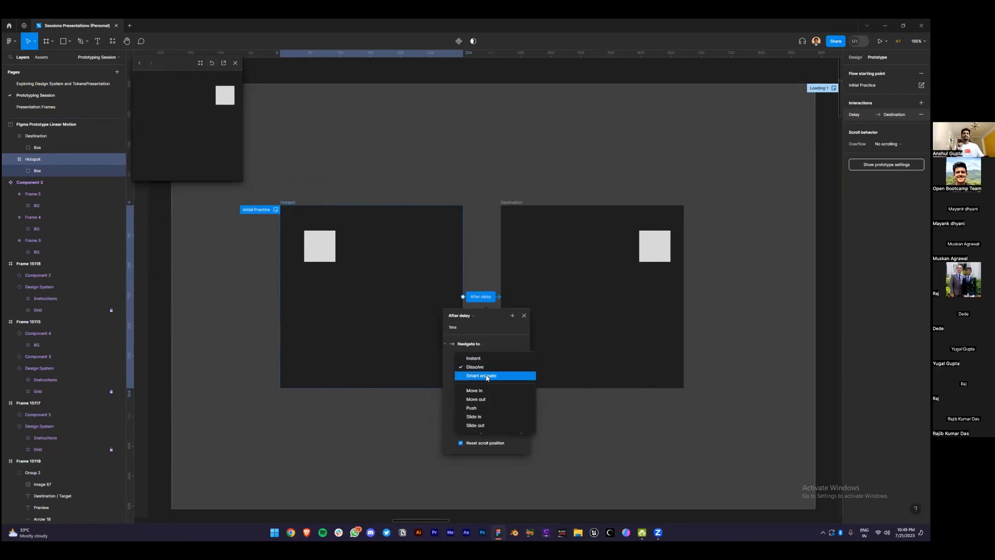
left_click(487, 377)
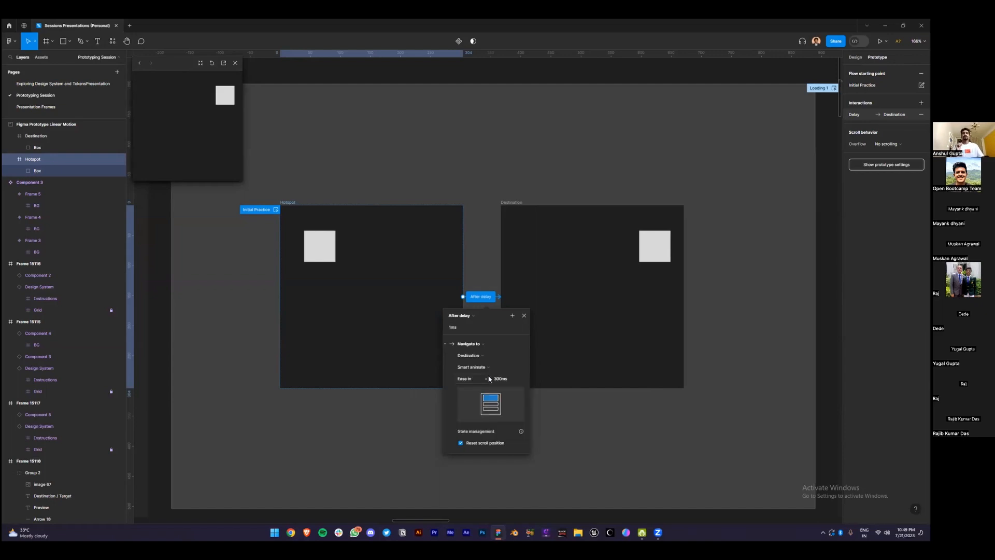
left_click(212, 63)
left_click(212, 64)
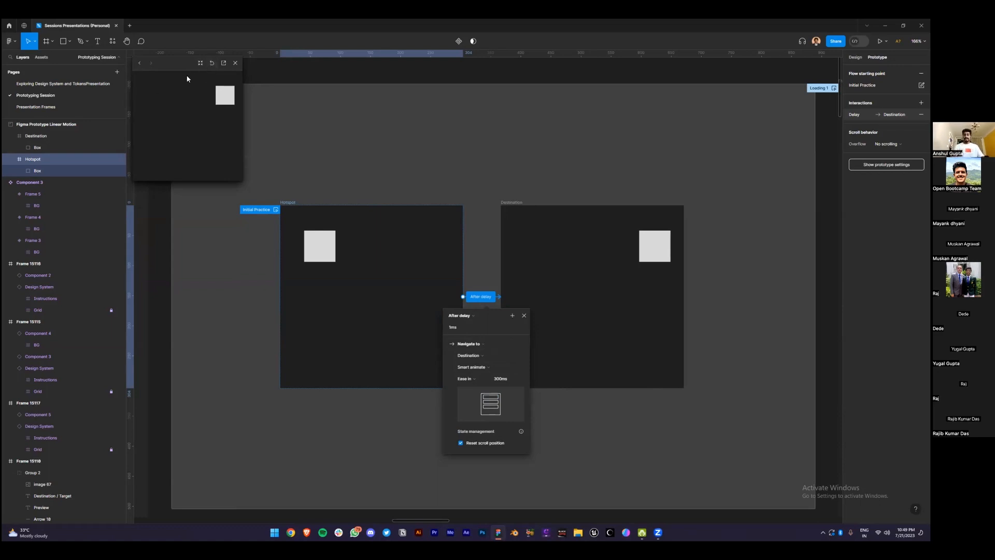
key("r")
key("r")
key("r")
left_click(416, 293)
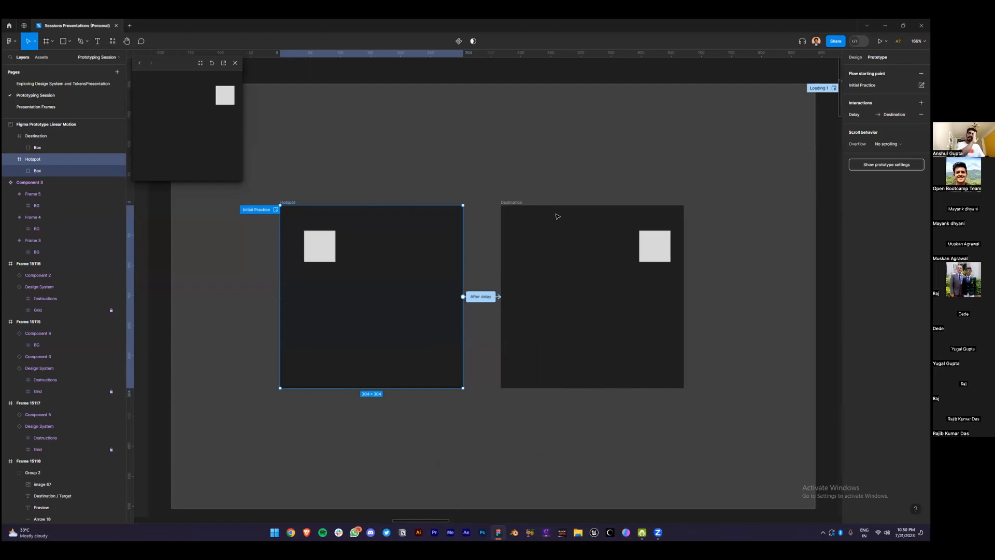
Connect Destination back to Hotspot with an After delay trigger of 1ms
left_click(519, 205)
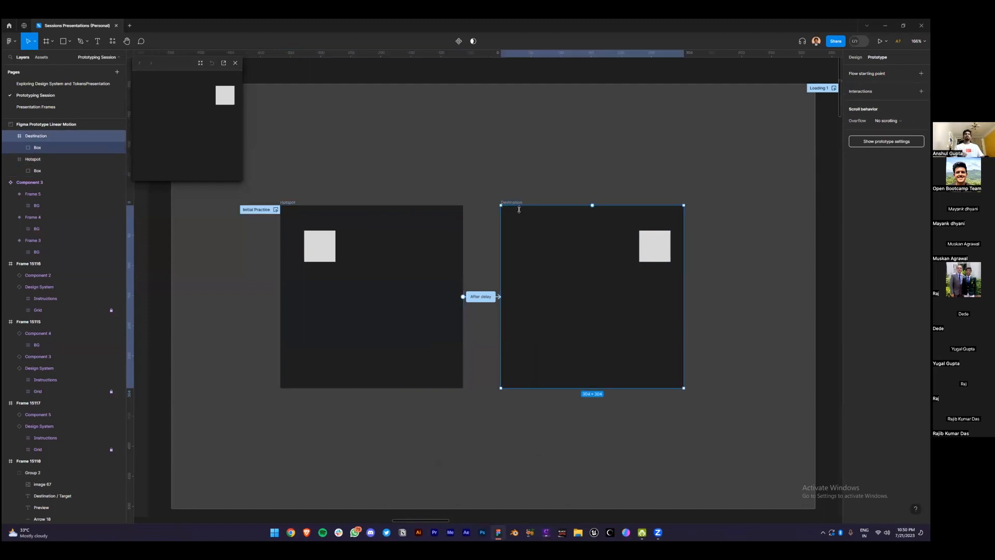
left_click_drag(449, 304, 449, 303)
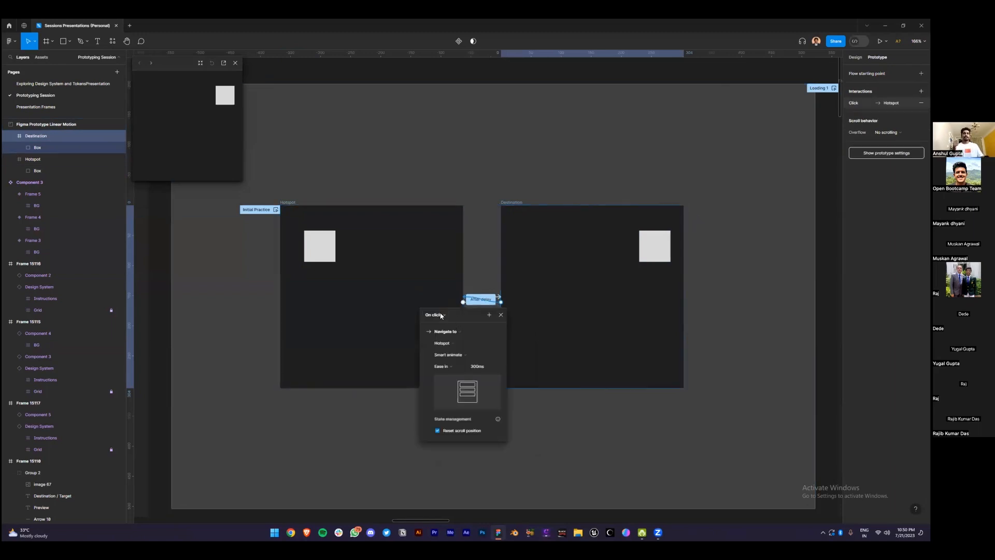
left_click(441, 315)
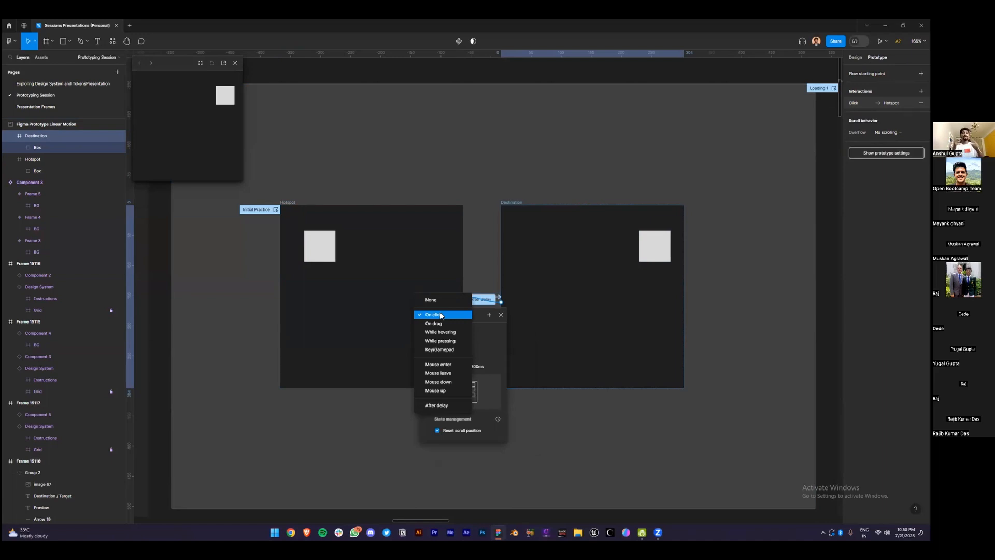
left_click(461, 406)
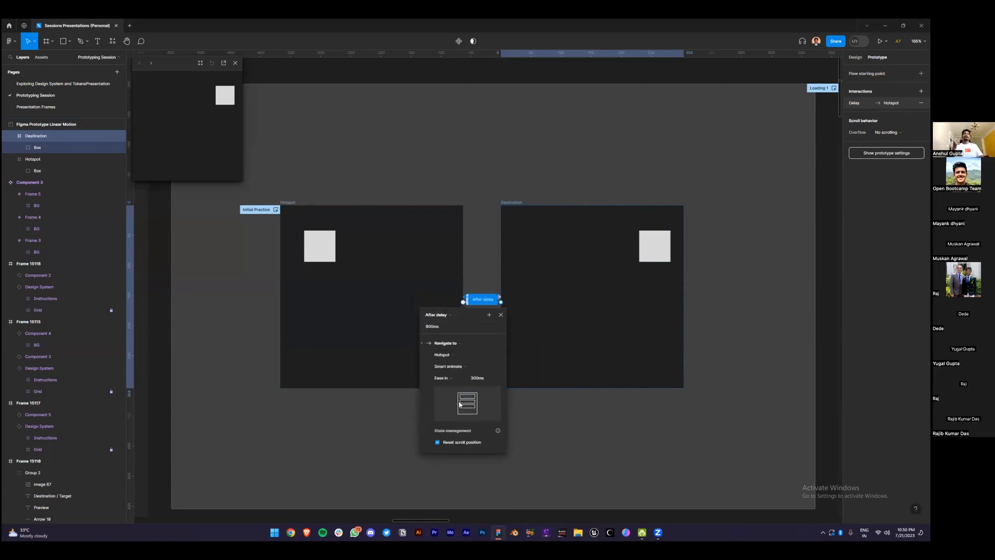
left_click(444, 327)
type("1")
key("Return")
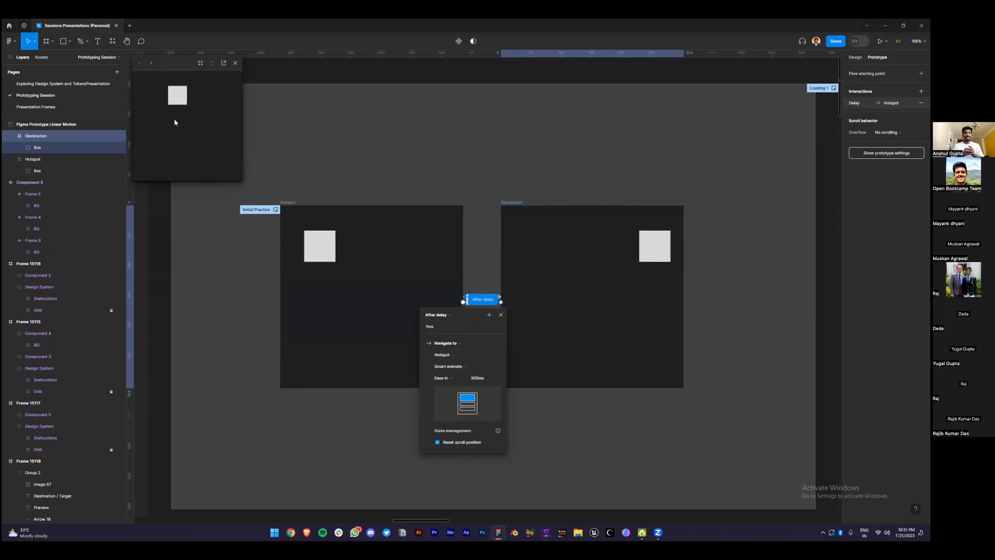
Set the return animation's duration to 1000ms, keeping Ease in as the easing
left_click(477, 377)
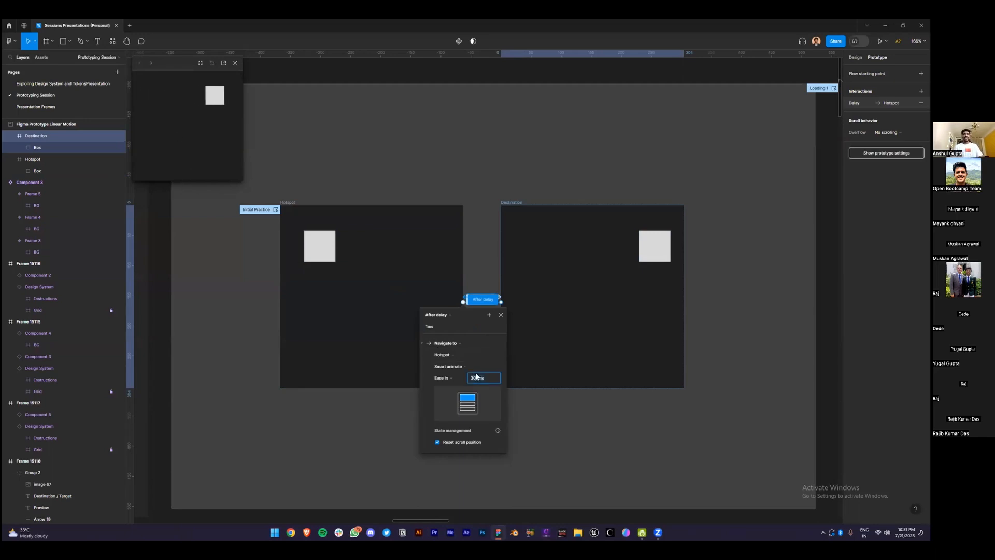
type("10")
key("BackSpace")
key("BackSpace")
type("300")
key("Return")
left_click(477, 378)
type("1000")
key("Return")
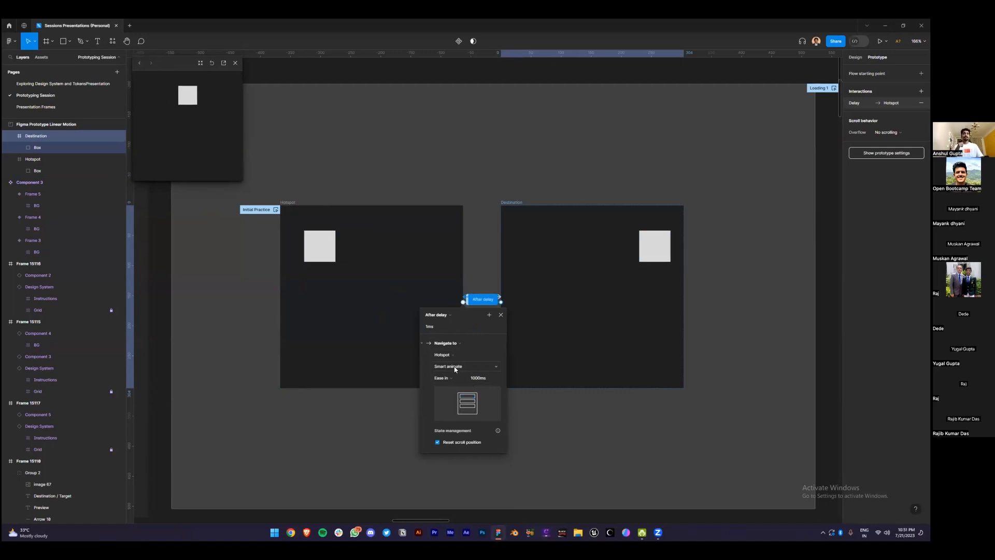
left_click(455, 378)
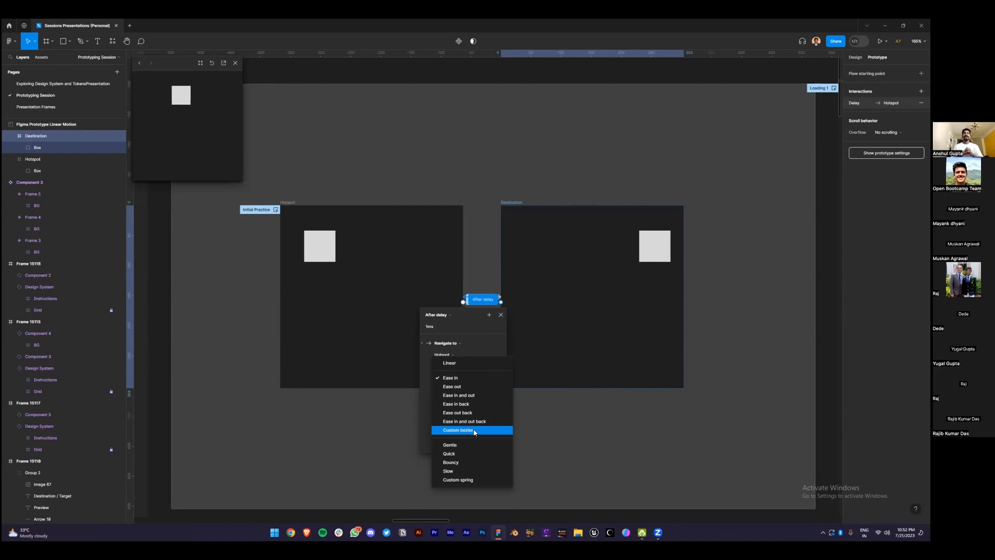
left_click(488, 346)
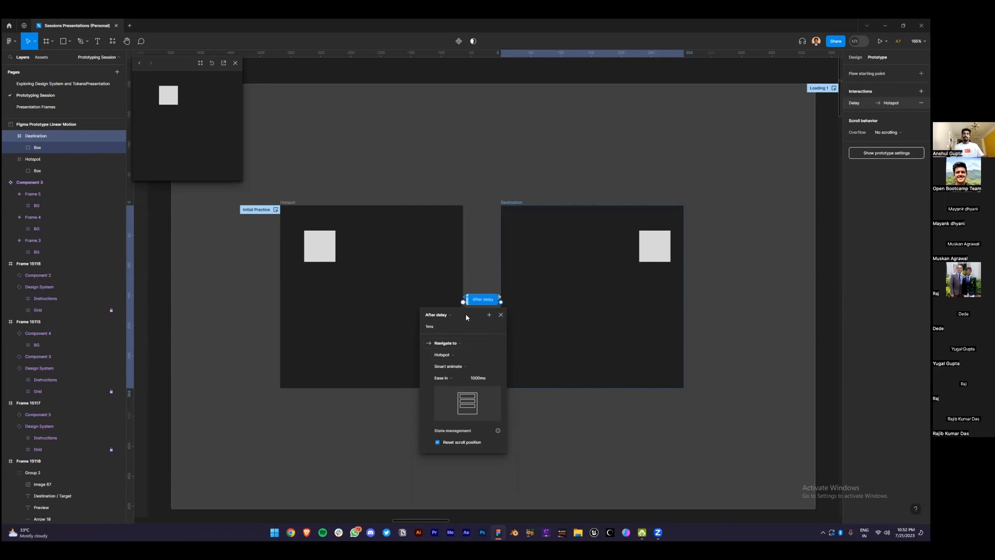
Close the preview, then select and zoom to the Linear Motion Animation frame (Frame 15117)
left_click(236, 63)
scroll(421, 249, "down", 1)
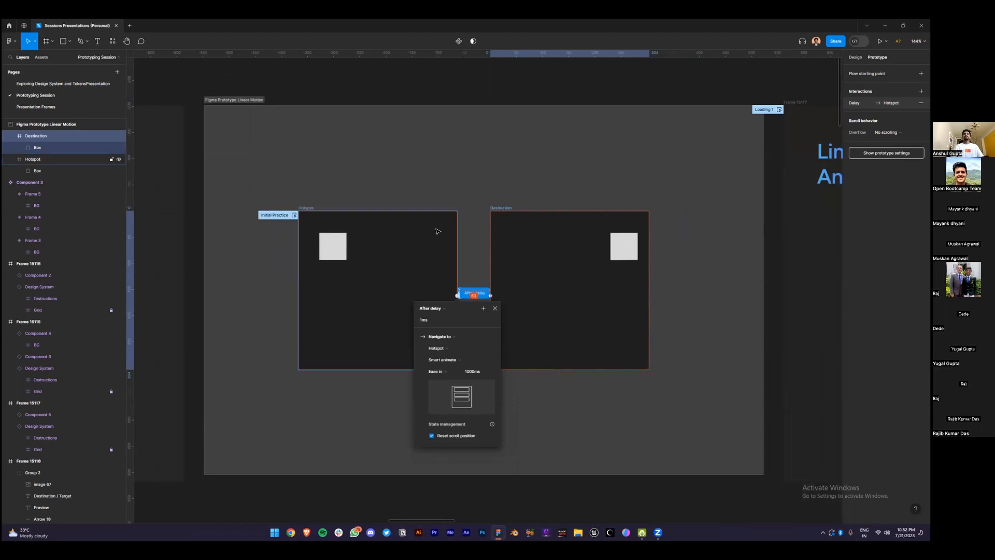
scroll(570, 96, "right", 4)
left_click(575, 93)
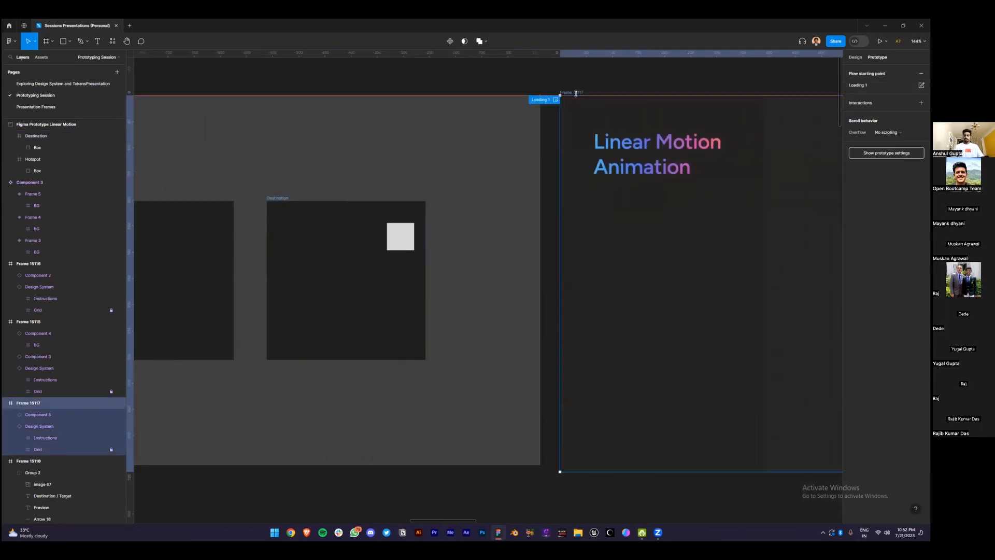
key("shift+2")
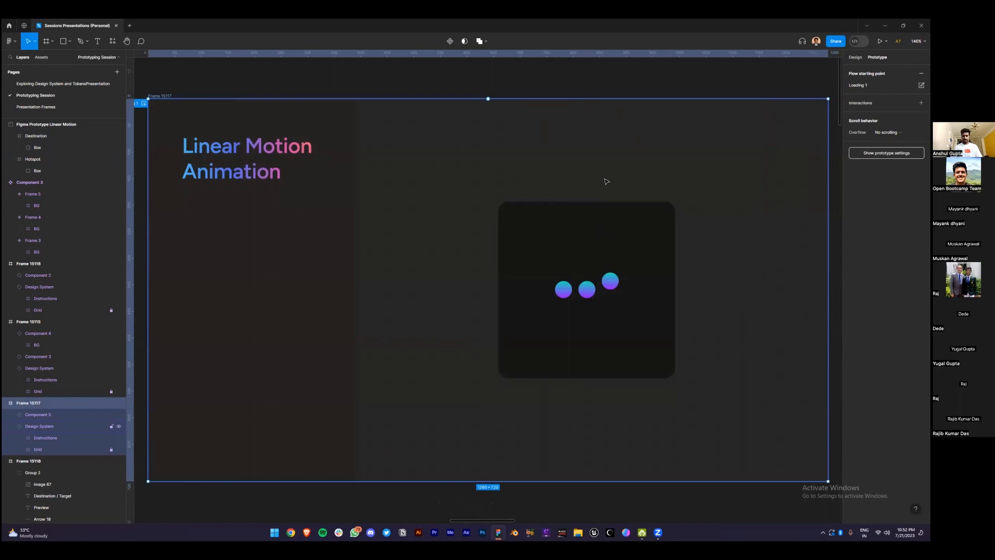
Play the frame's bouncing three-dot loader in the prototype preview, then close it
key("shift+space")
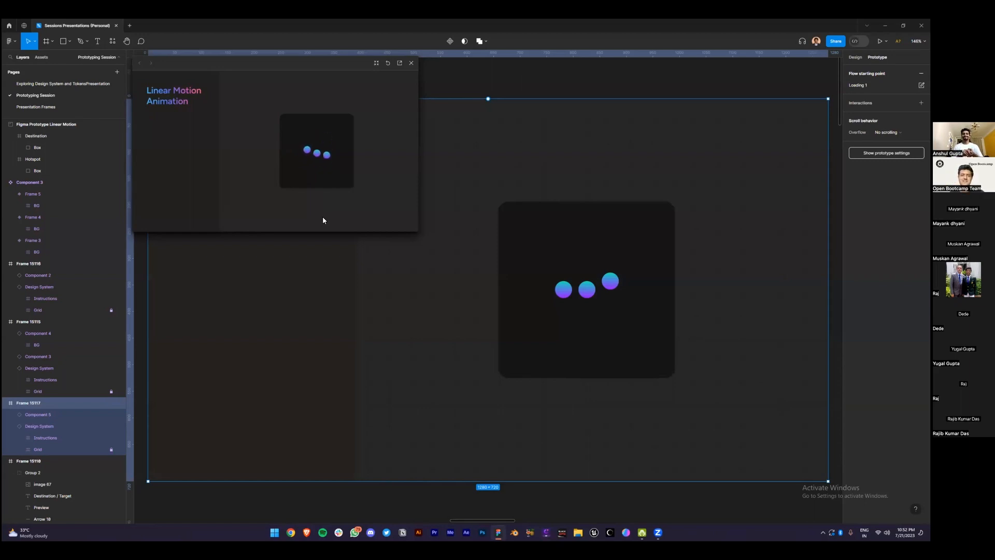
left_click(412, 62)
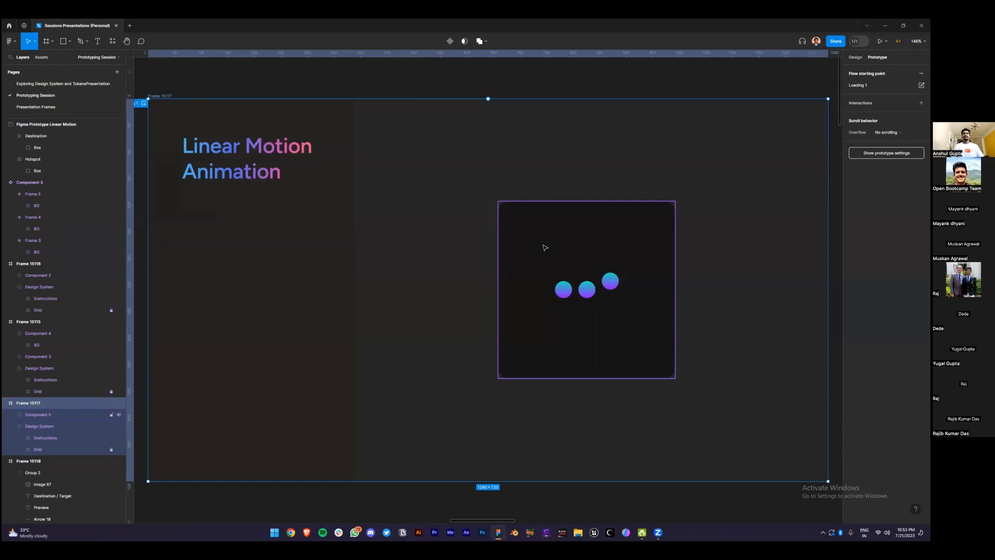
scroll(544, 246, "down", 5, "ctrl")
Inspect the left ellipse layers in the Simple Loop 01 card and the second card's top ellipse
scroll(535, 370, "down", 5)
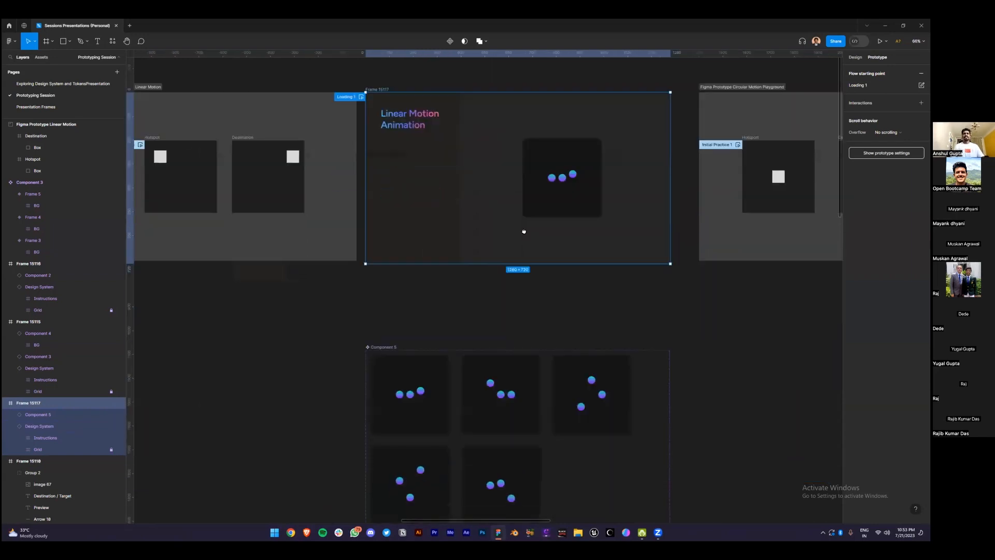
scroll(492, 342, "up", 4, "ctrl")
scroll(529, 317, "down", 2)
scroll(518, 311, "up", 2, "ctrl")
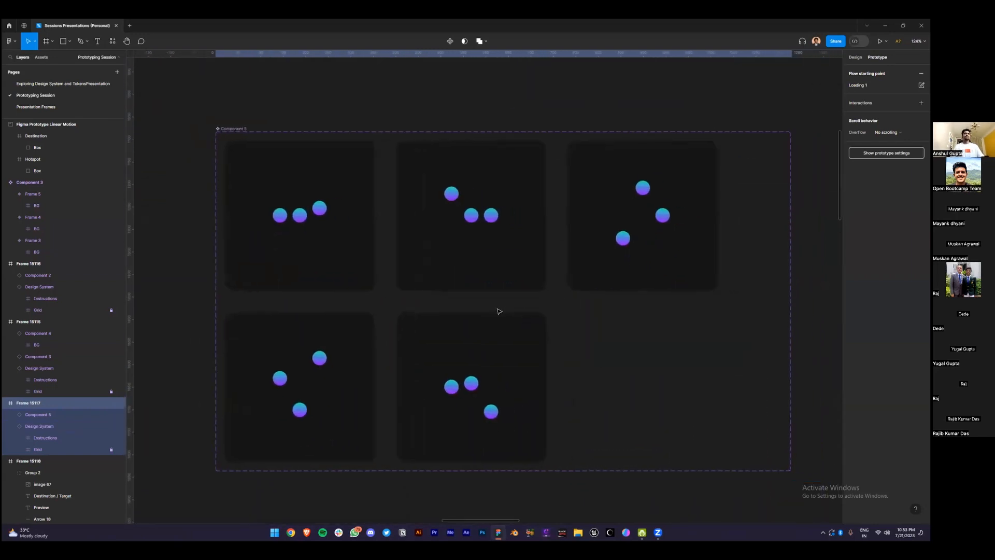
left_click(261, 207)
scroll(99, 170, "up", 2)
left_click(78, 173)
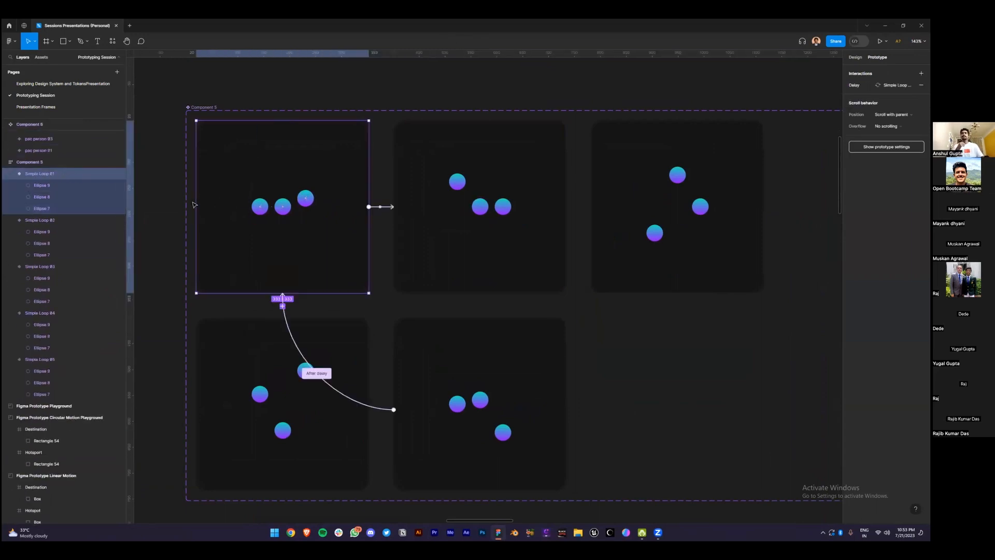
left_click(42, 209)
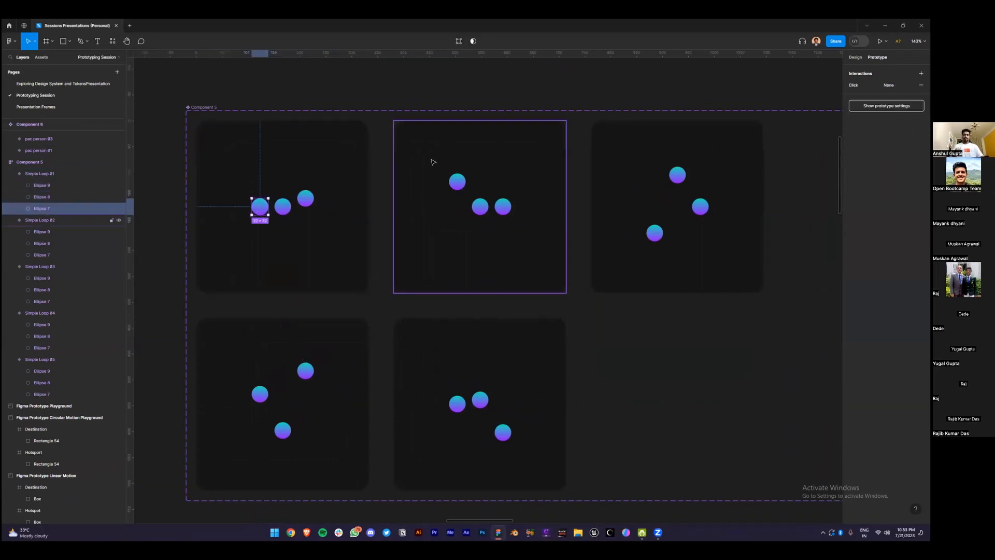
key("shift+e")
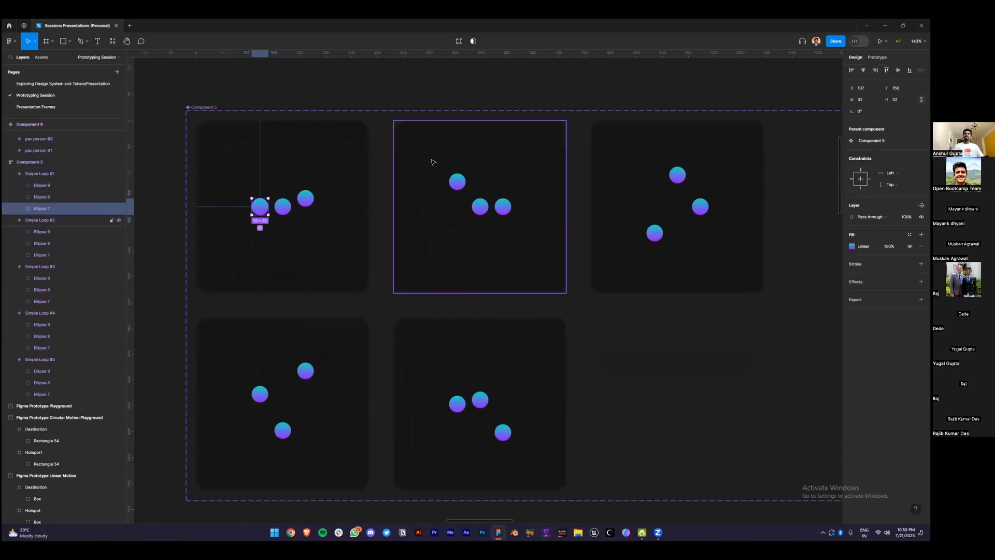
left_click(260, 228)
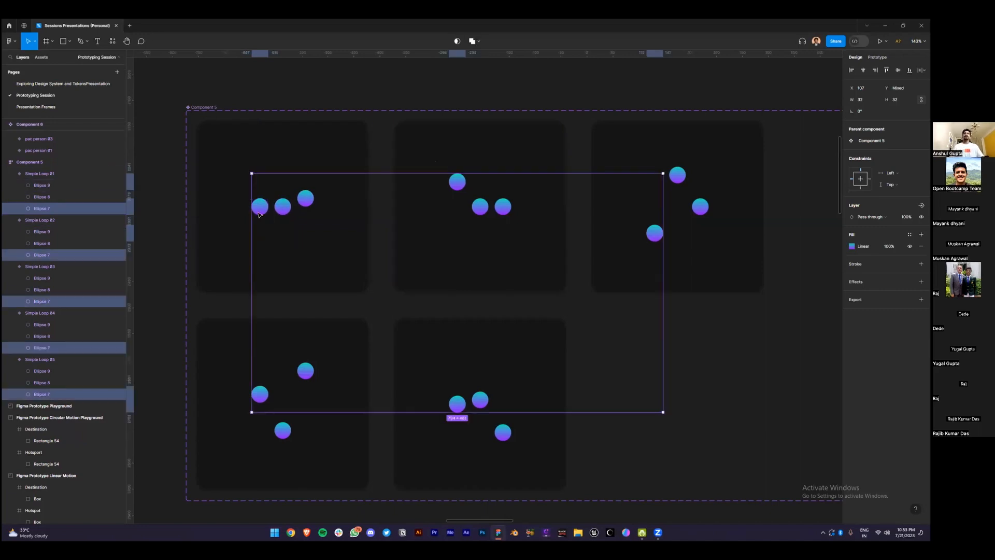
left_click(262, 212)
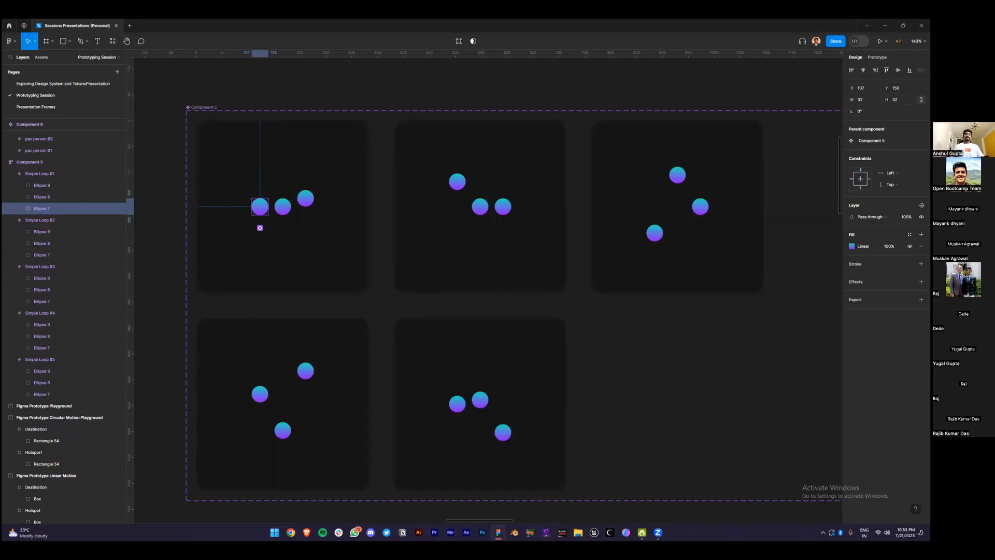
left_click(461, 183)
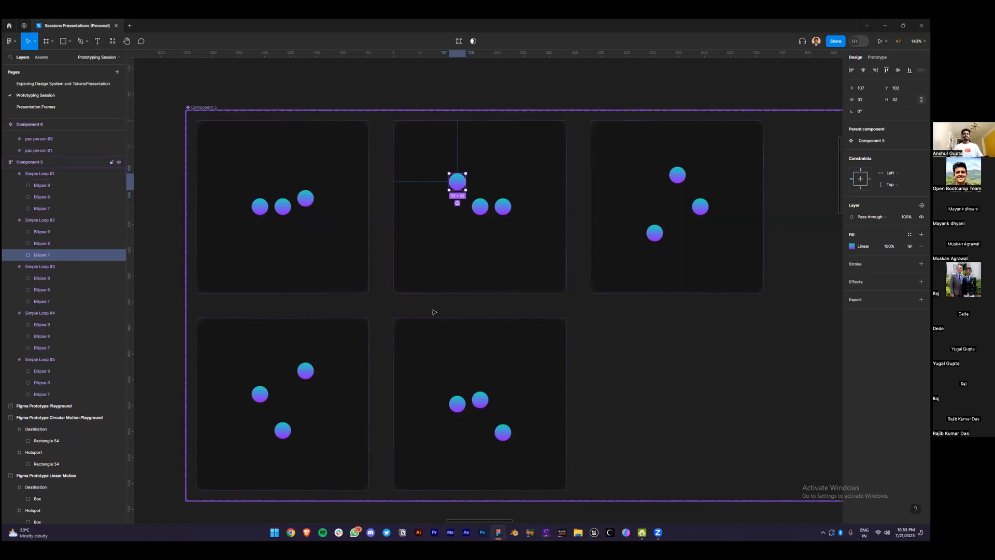
Zoom in on the Circular Motion Playground section
scroll(434, 311, "down", 5)
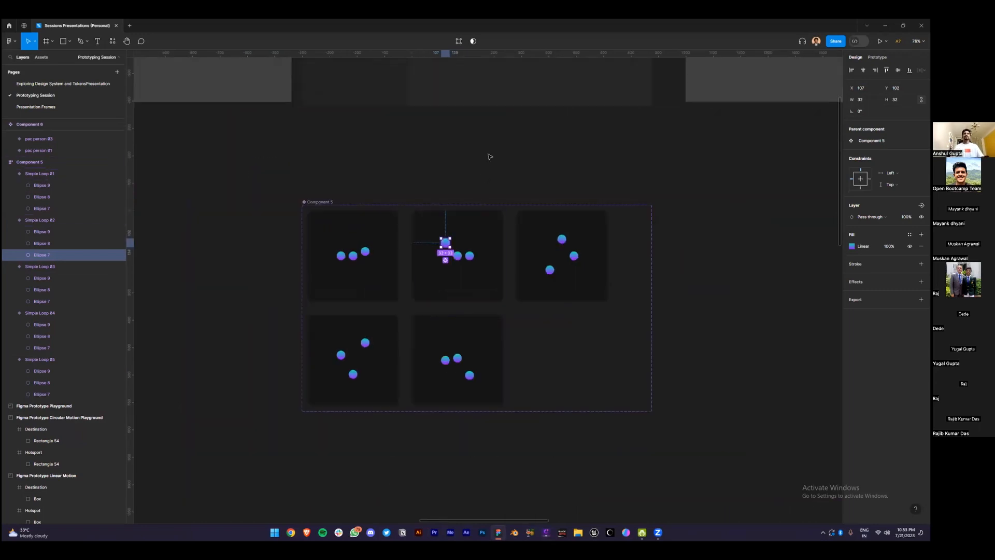
scroll(490, 159, "down", 4)
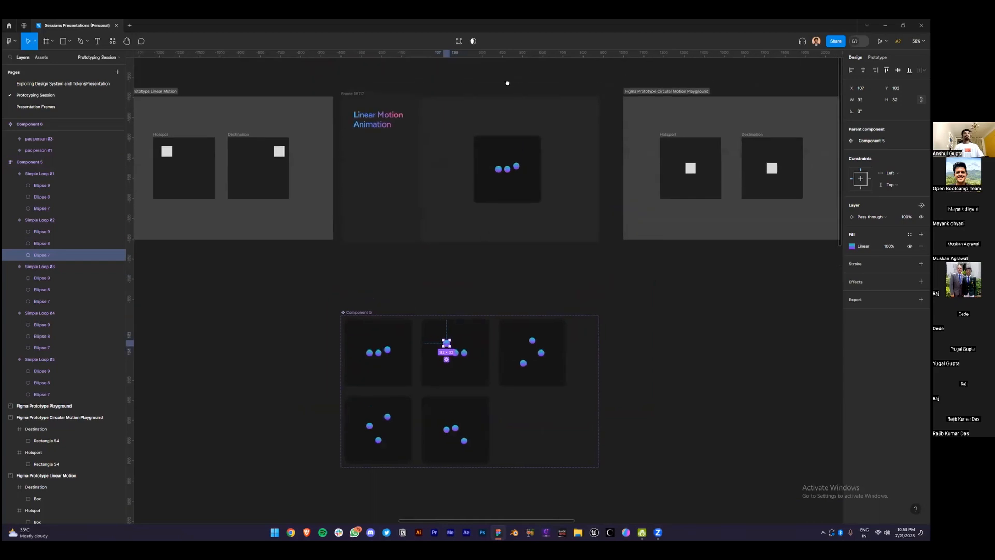
scroll(507, 83, "right", 5)
scroll(507, 83, "up", 1)
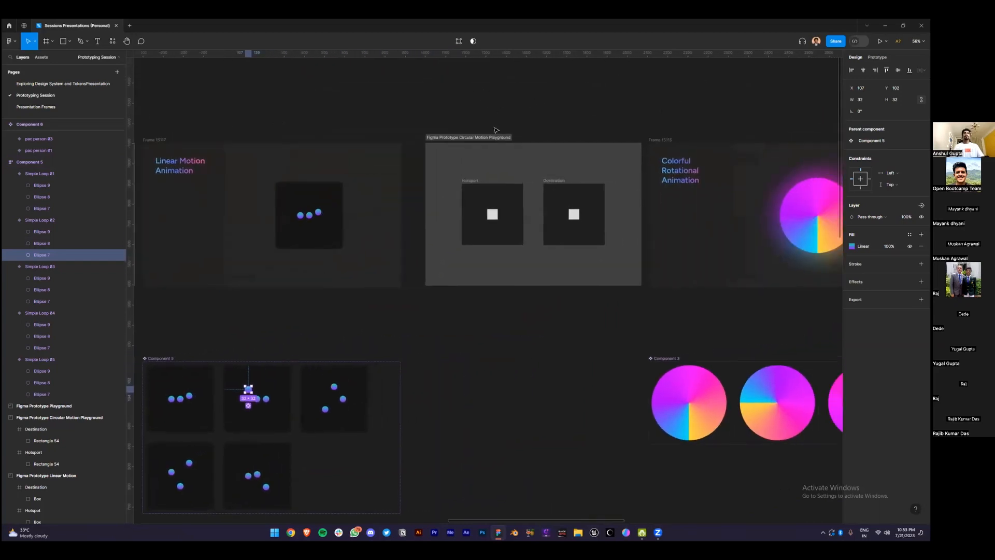
left_click(492, 136)
key("shift+2")
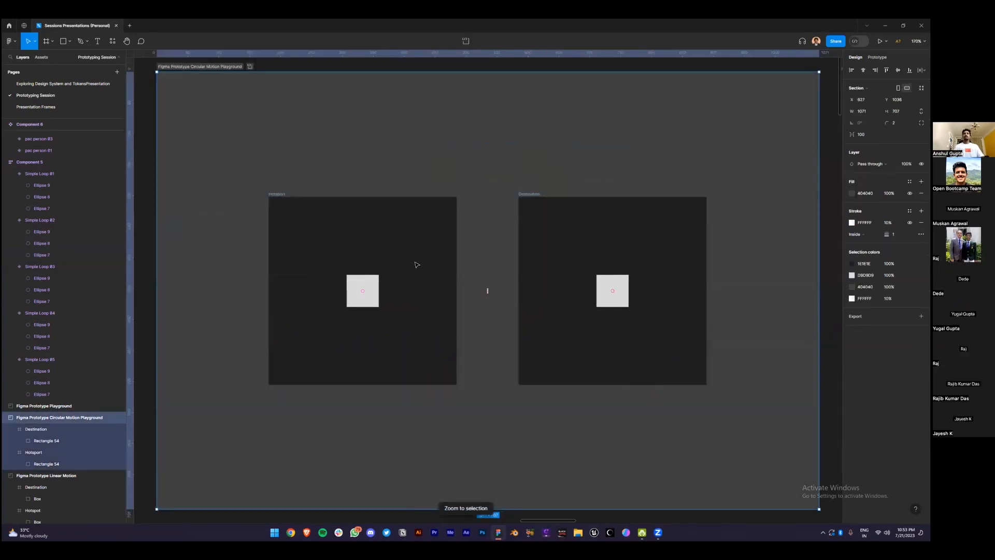
Rename the Hotsport frame to Hotspot
left_click(373, 292)
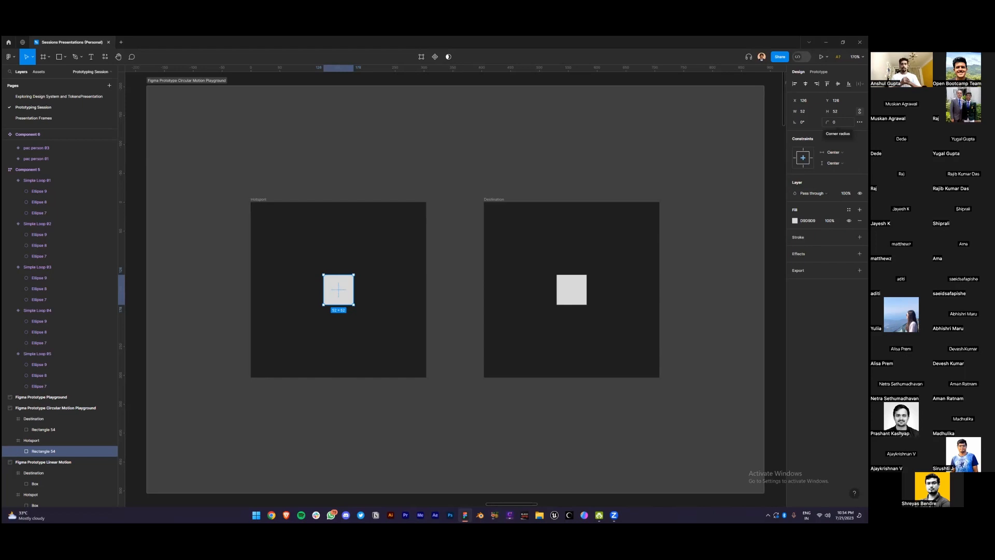
left_click(259, 201)
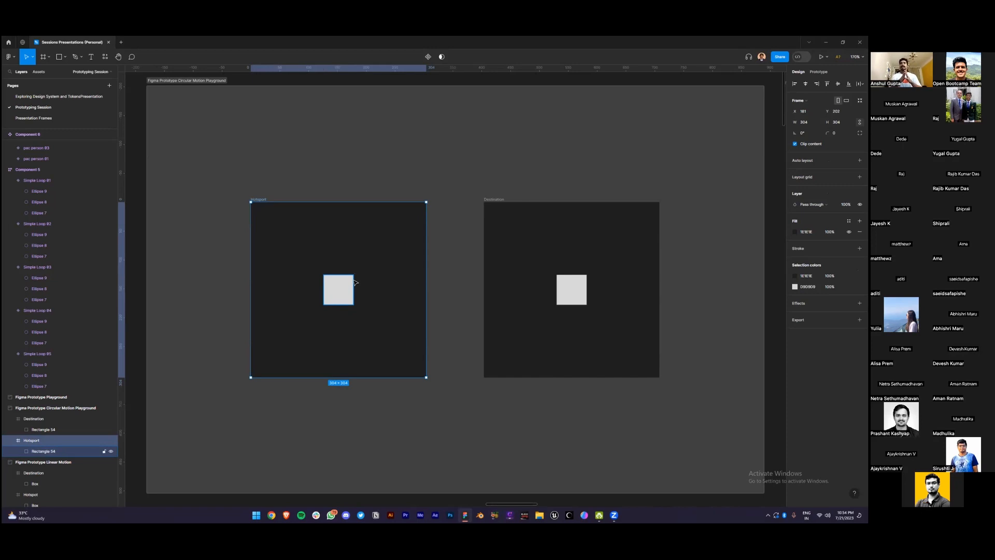
double_click(262, 200)
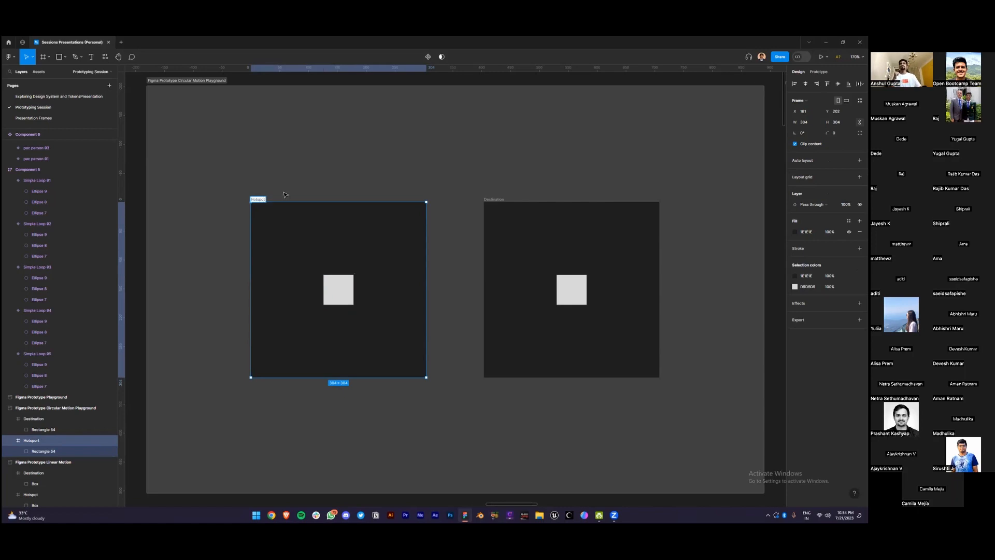
left_click(285, 193)
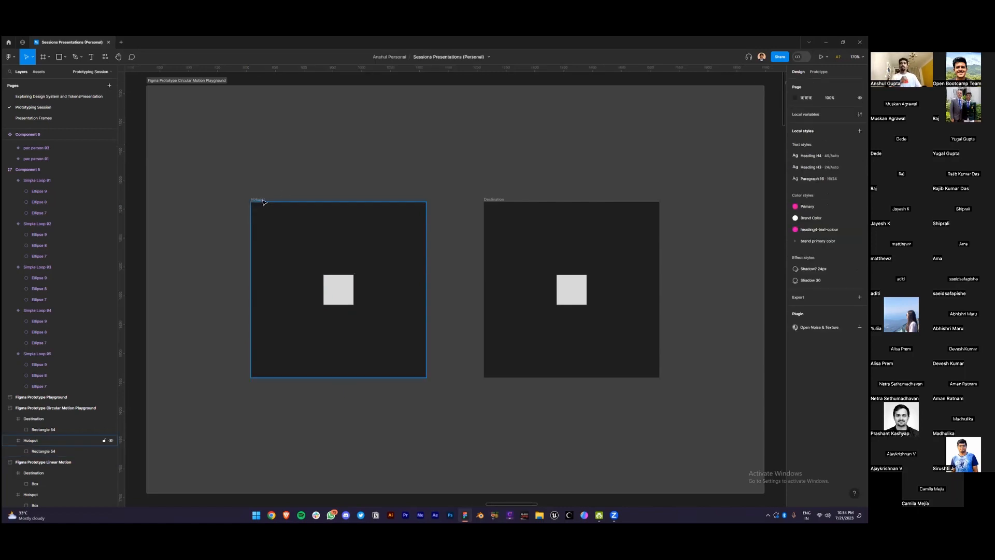
Move the Hotspot frame's square left of centre
left_click(493, 207)
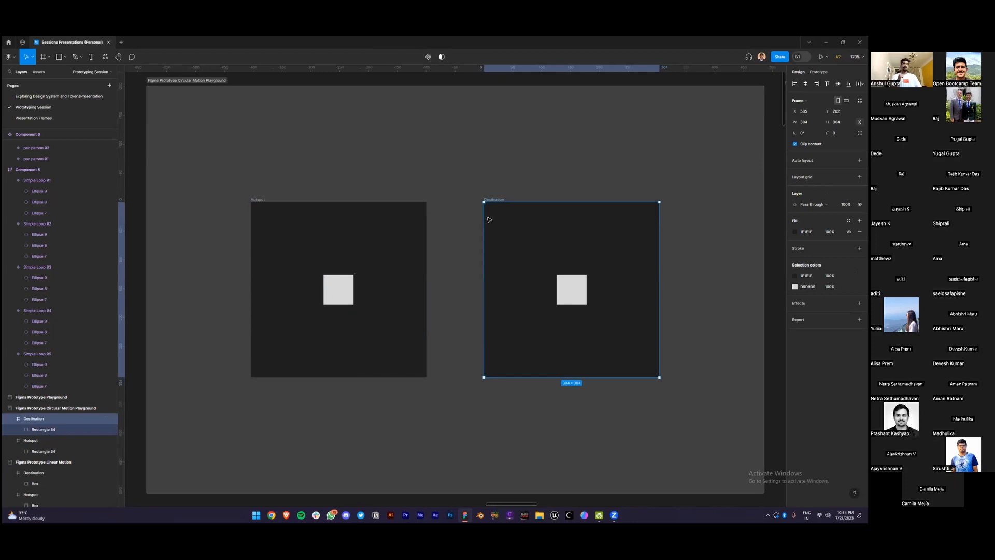
left_click(340, 293)
left_click_drag(339, 293, 314, 291)
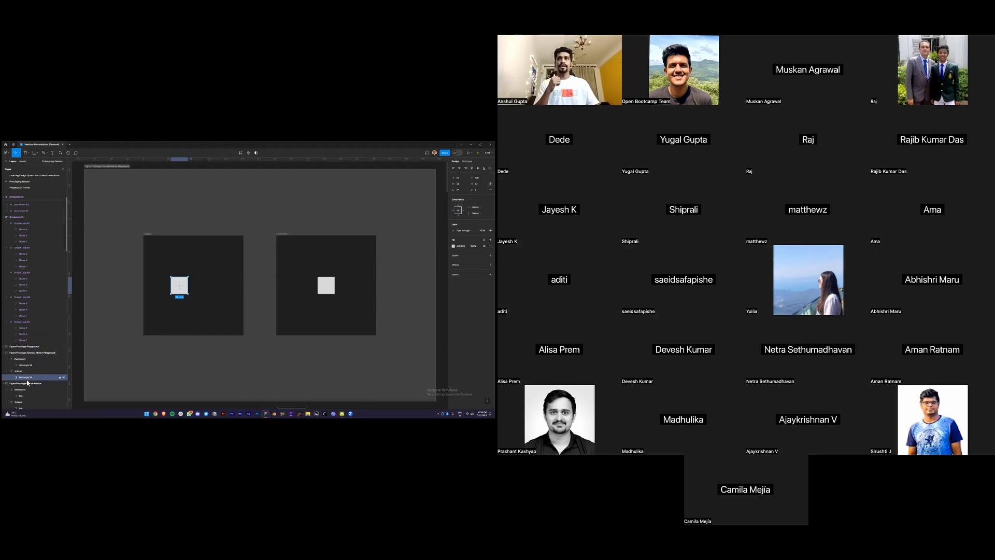
Rename the Destination square Rectangle 55, comparing it against the Hotspot square
left_click(21, 359)
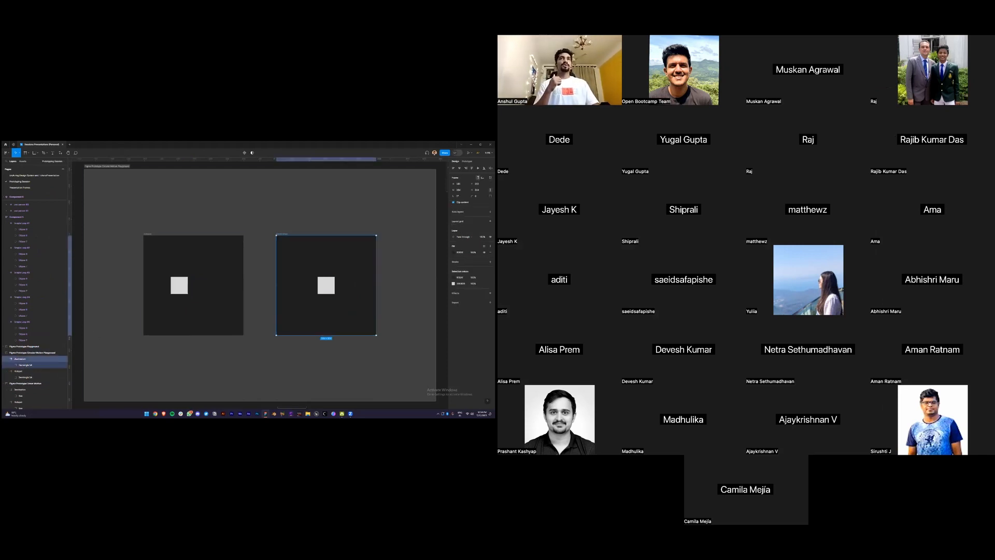
left_click(32, 366)
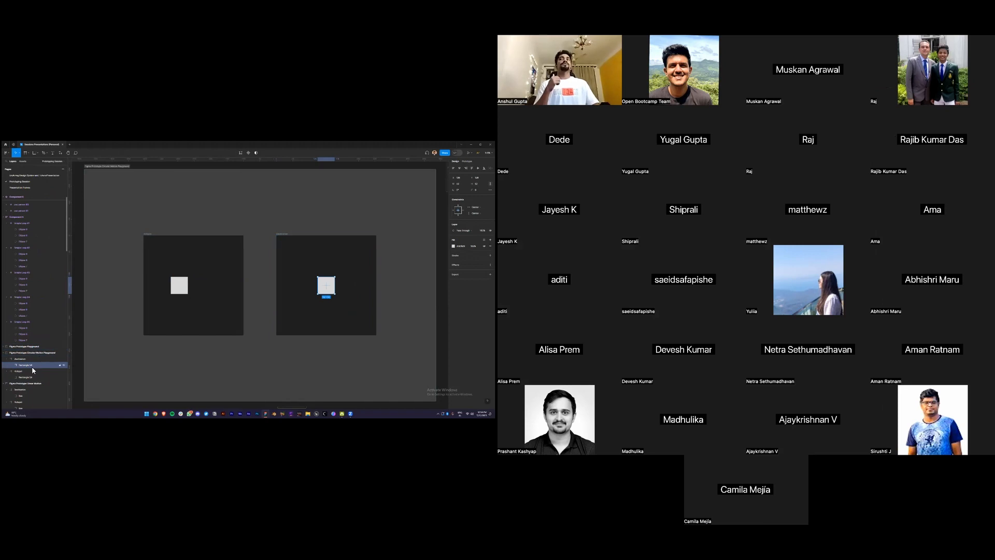
double_click(32, 366)
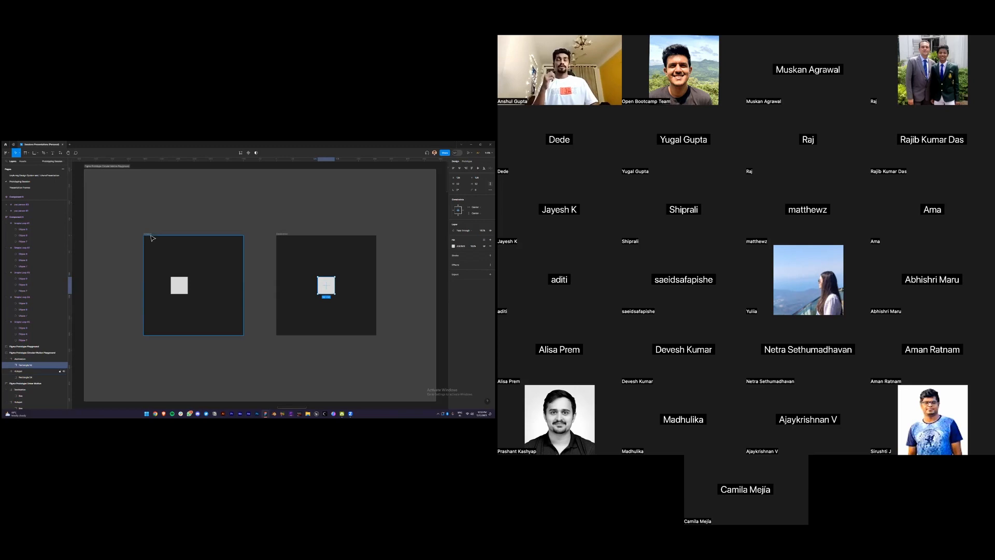
left_click(179, 291)
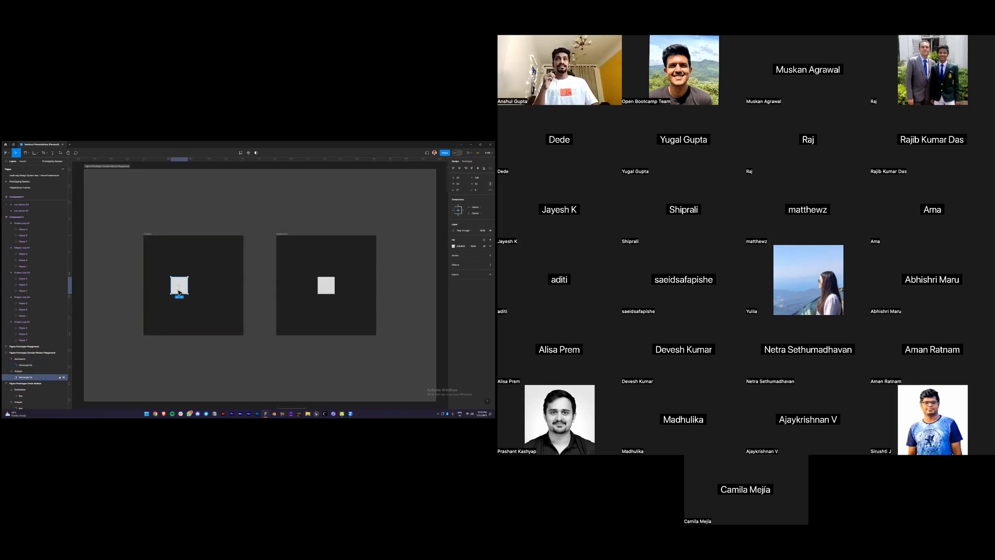
left_click(326, 287)
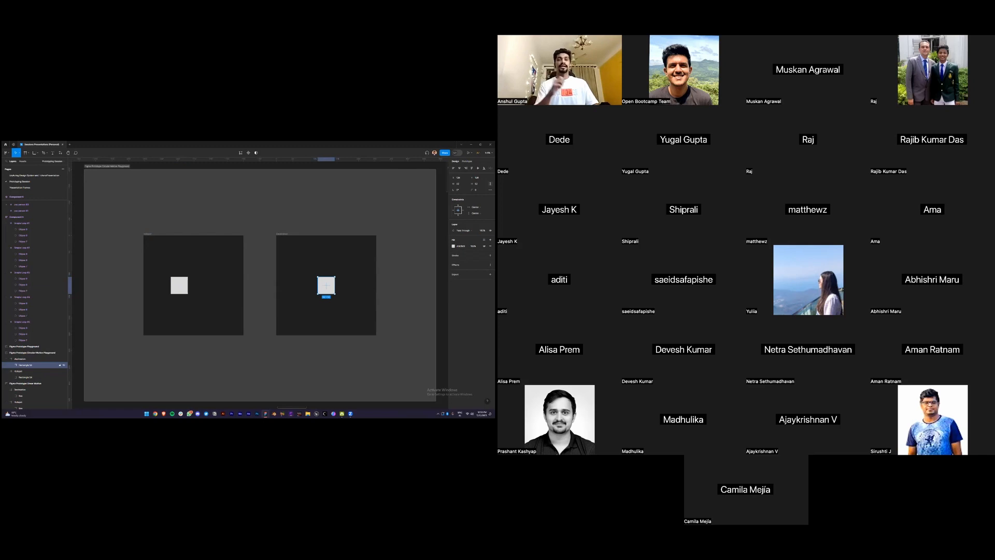
left_click(179, 285)
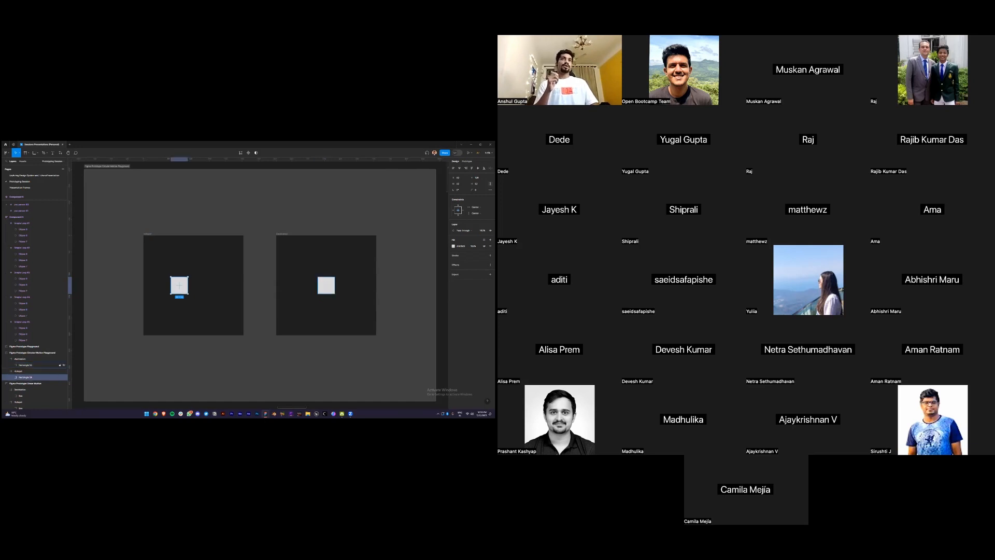
left_click(326, 285)
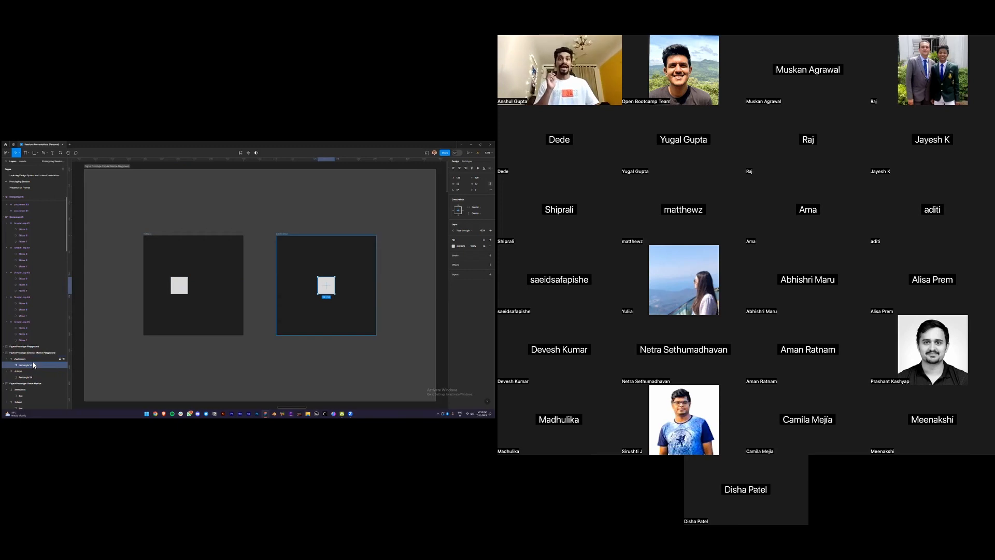
left_click(27, 217)
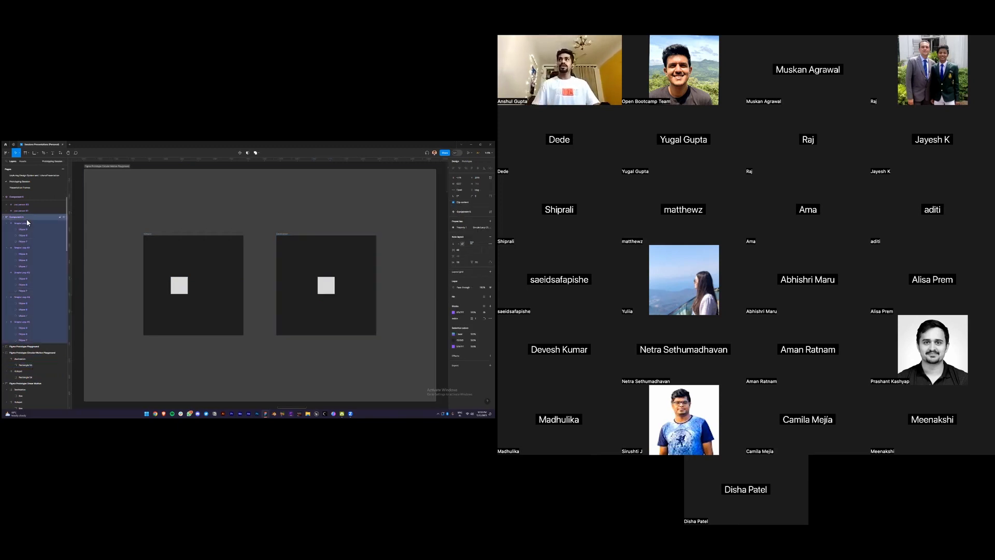
key("shift+2")
left_click(123, 234)
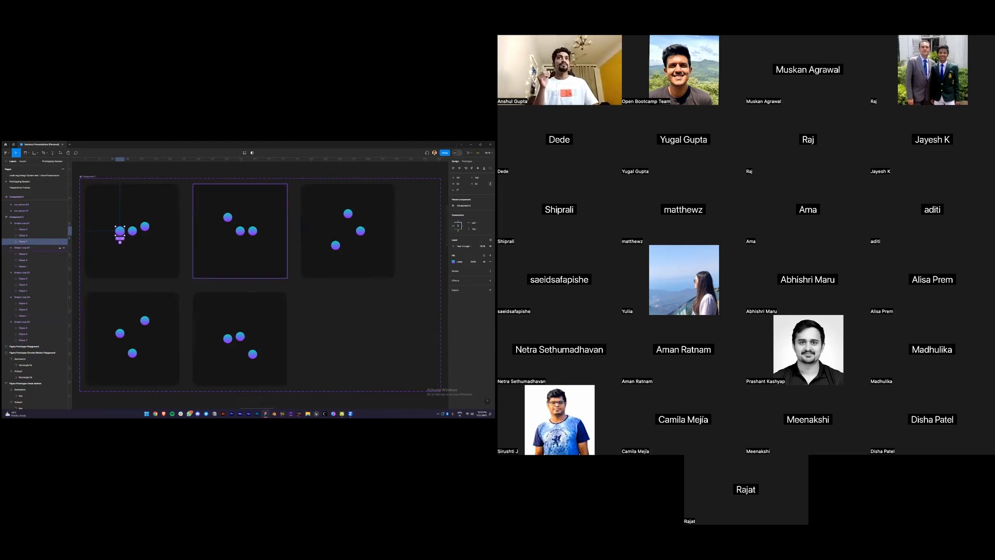
left_click(26, 267)
left_click(27, 289)
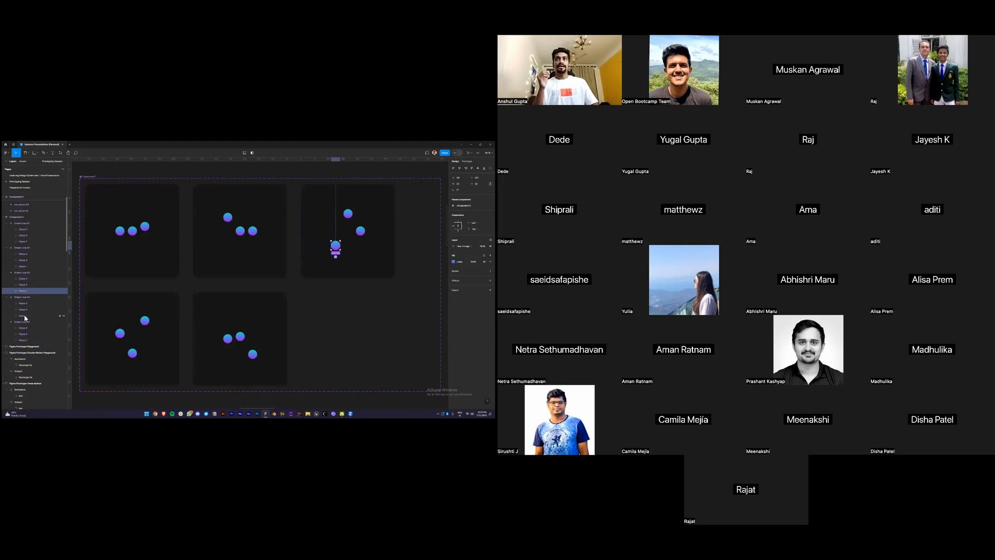
left_click(24, 316)
left_click(27, 341)
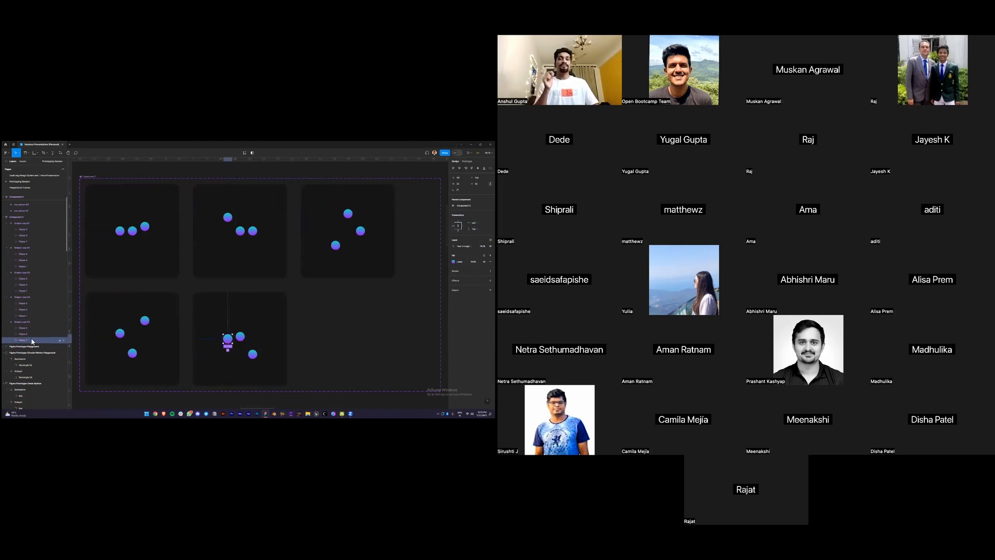
left_click(28, 335)
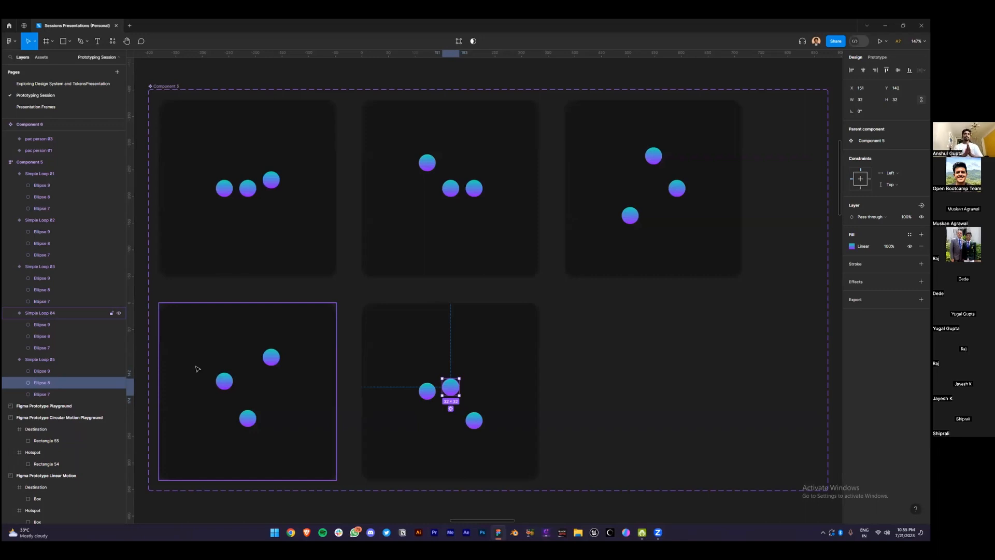
scroll(203, 362, "down", 5)
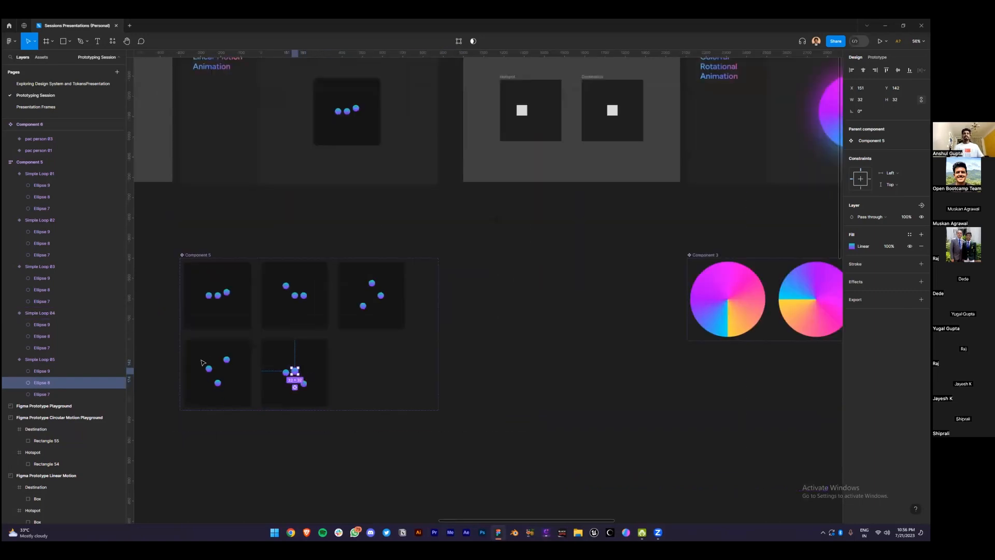
left_click(507, 231)
left_click_drag(506, 231, 353, 361)
scroll(419, 259, "up", 4)
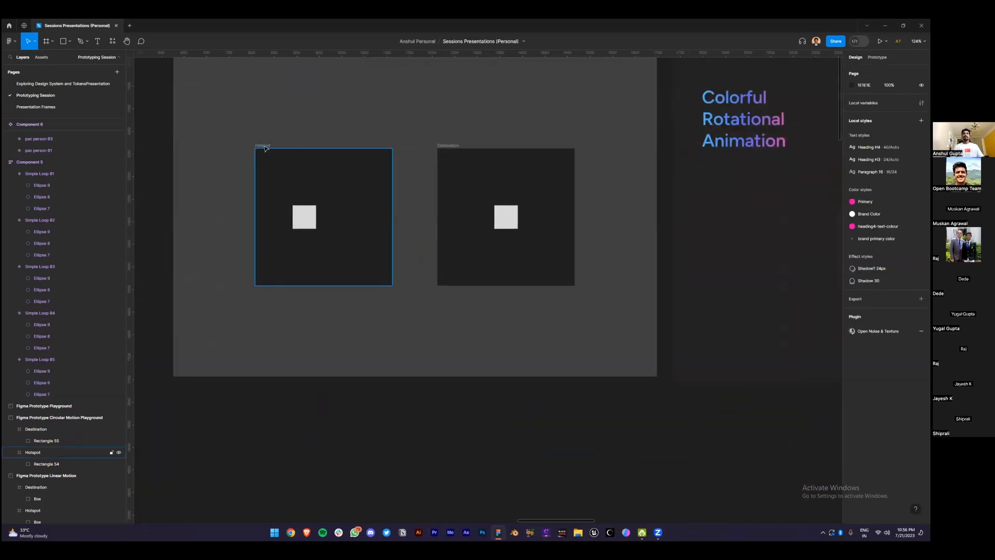
Zoom to the playground section and move the Hotspot square back to its frame's centre
left_click(264, 147)
scroll(357, 155, "up", 2)
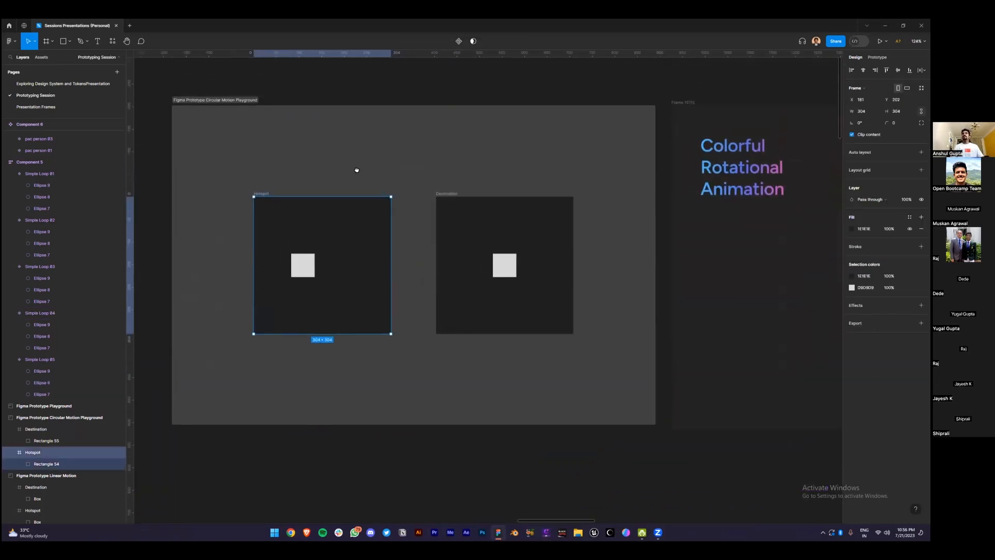
left_click(233, 101)
key("shift+2")
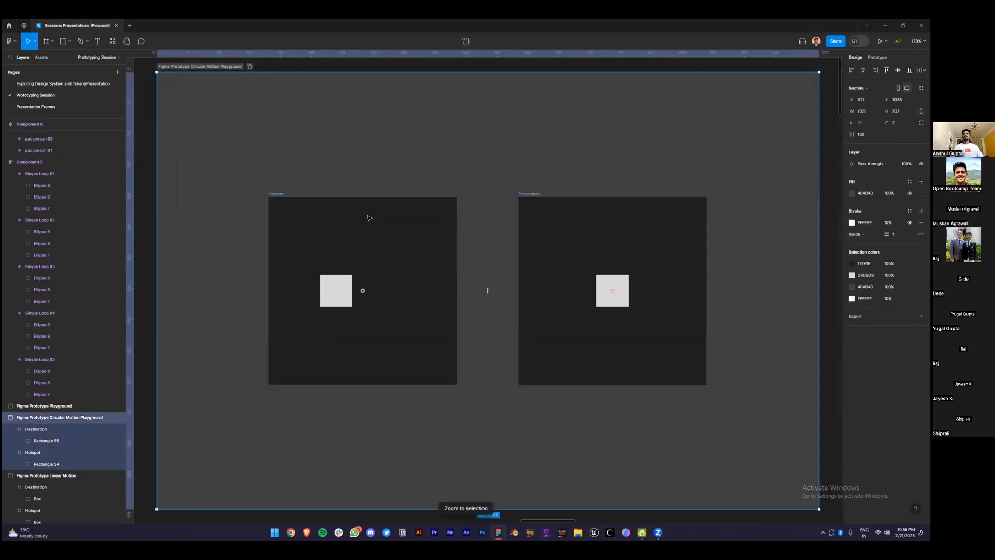
left_click(327, 299)
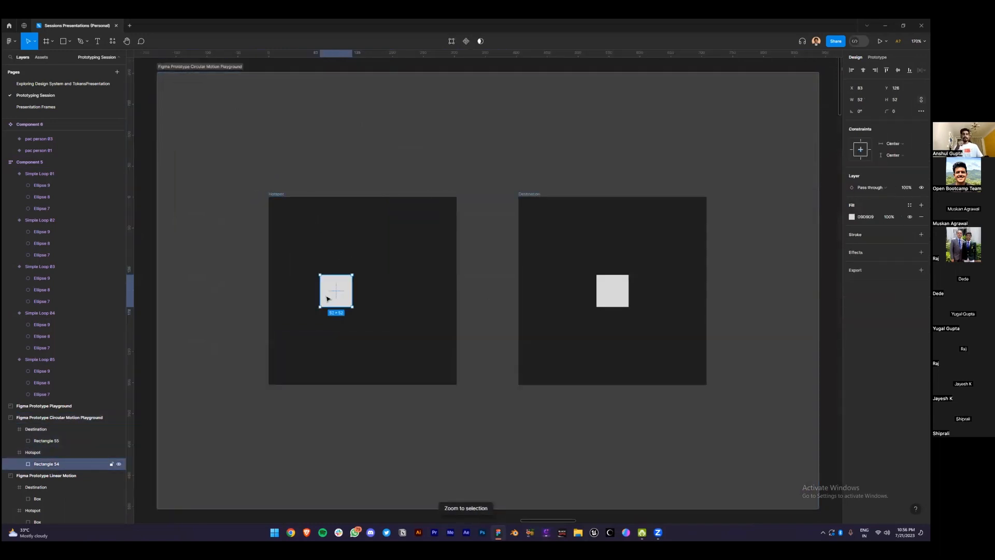
left_click(532, 195)
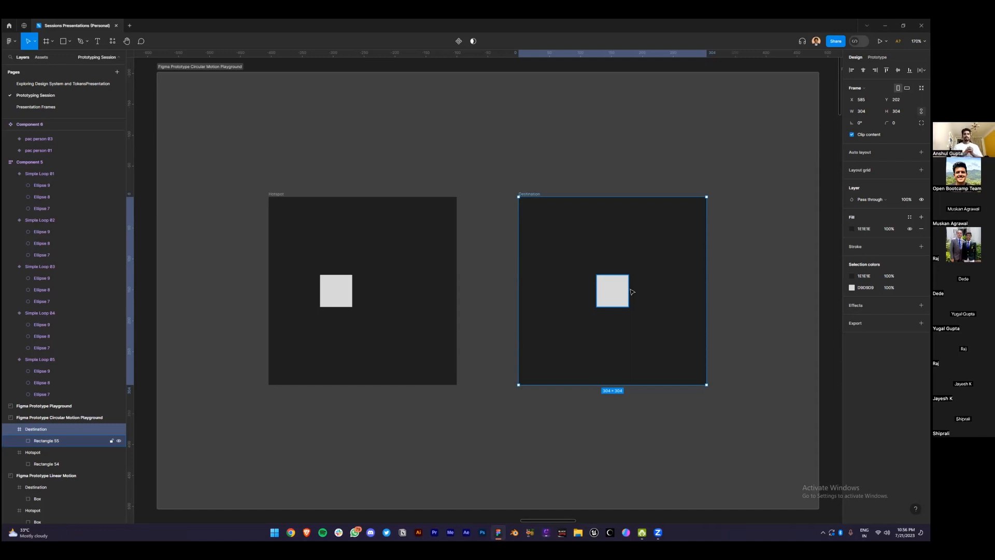
left_click_drag(340, 292, 362, 289)
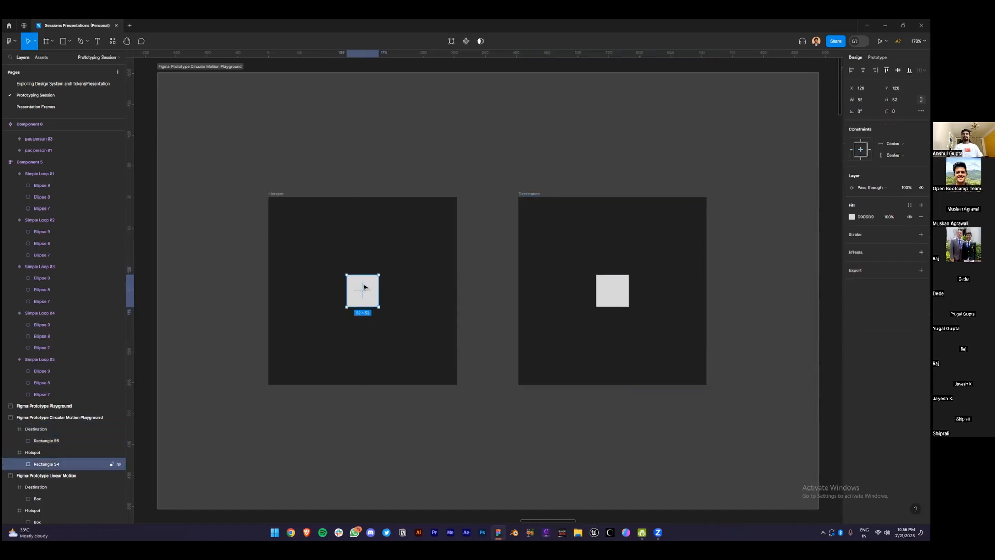
Rename the Destination square from Rectangle 55 to Rectangle 54
left_click(47, 452)
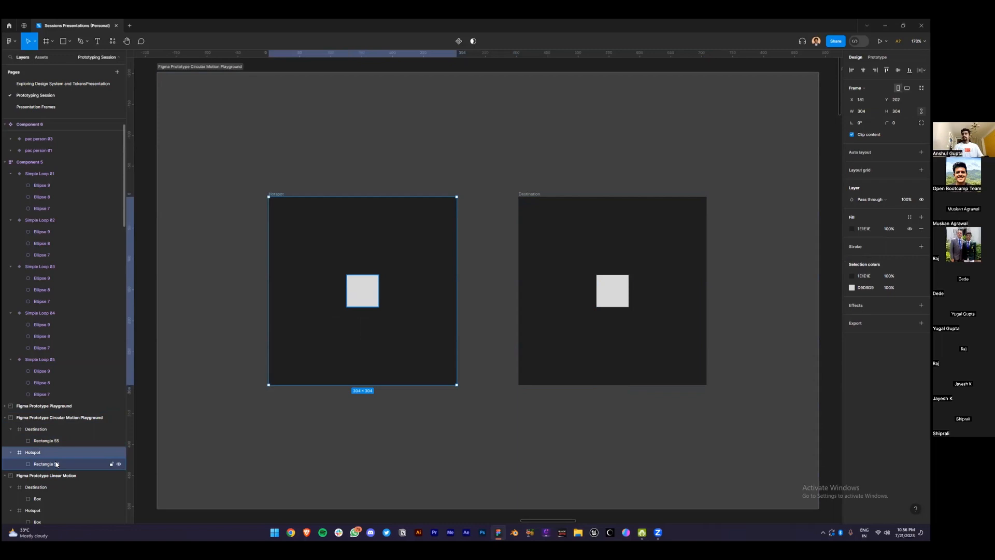
double_click(65, 441)
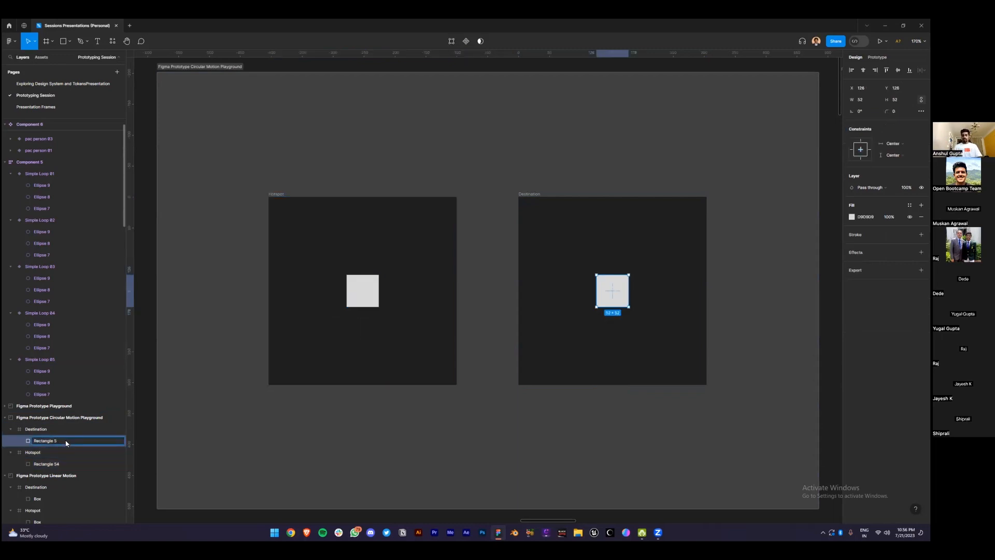
type("4")
key("Return")
left_click(57, 464)
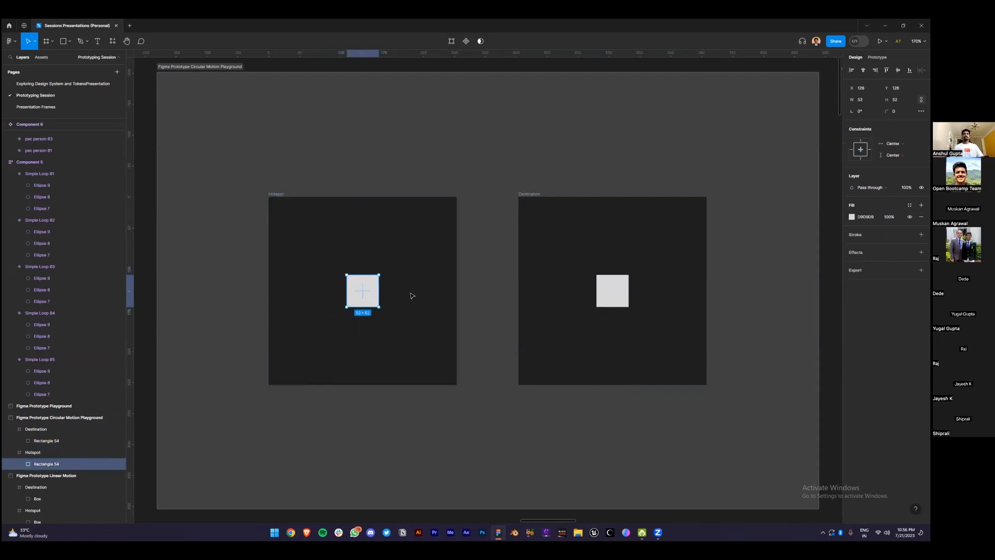
left_click(898, 111)
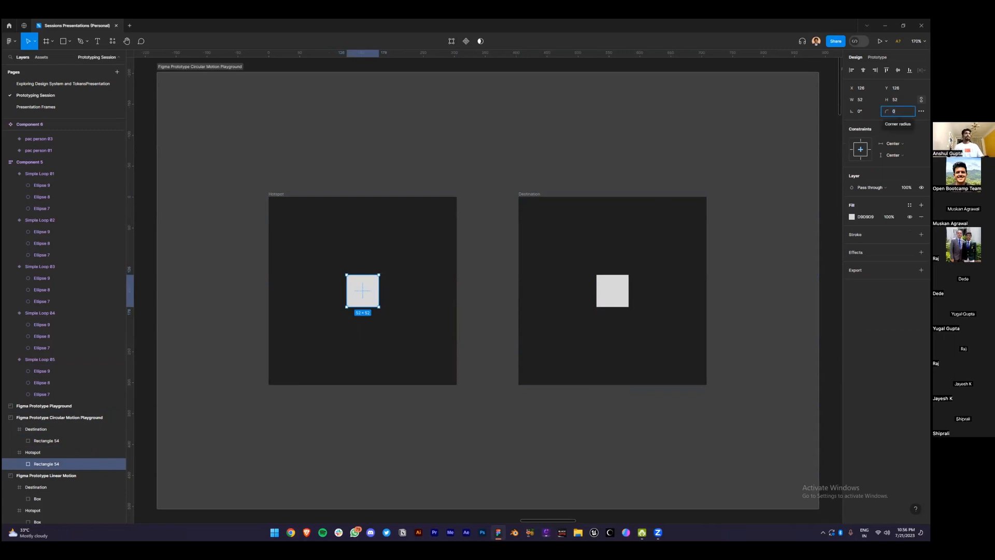
Rotate Destination's Rectangle 54 to 135° (90 plus 45) so it becomes a diamond
key("shift+Tab")
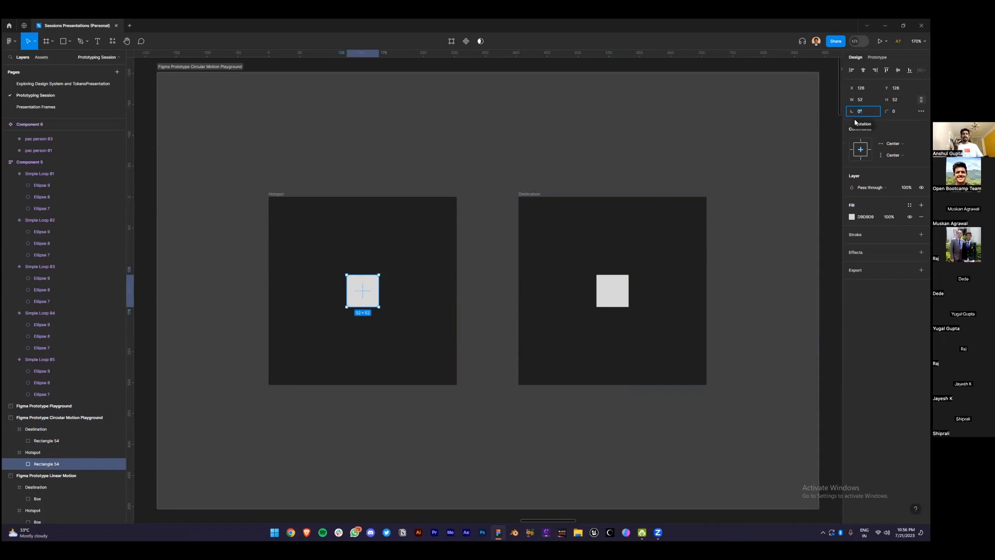
left_click(622, 294)
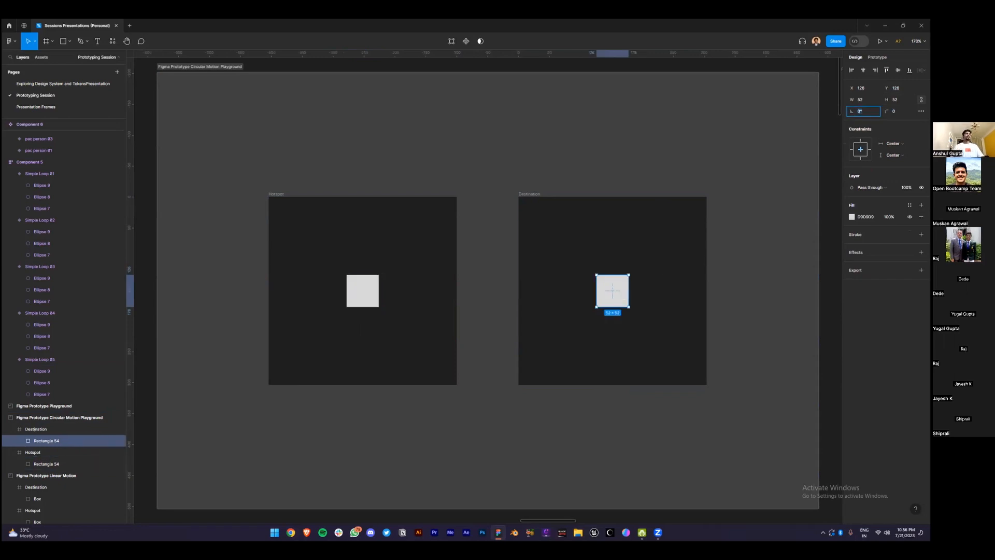
type("90")
key("Return")
type("+45")
key("Return")
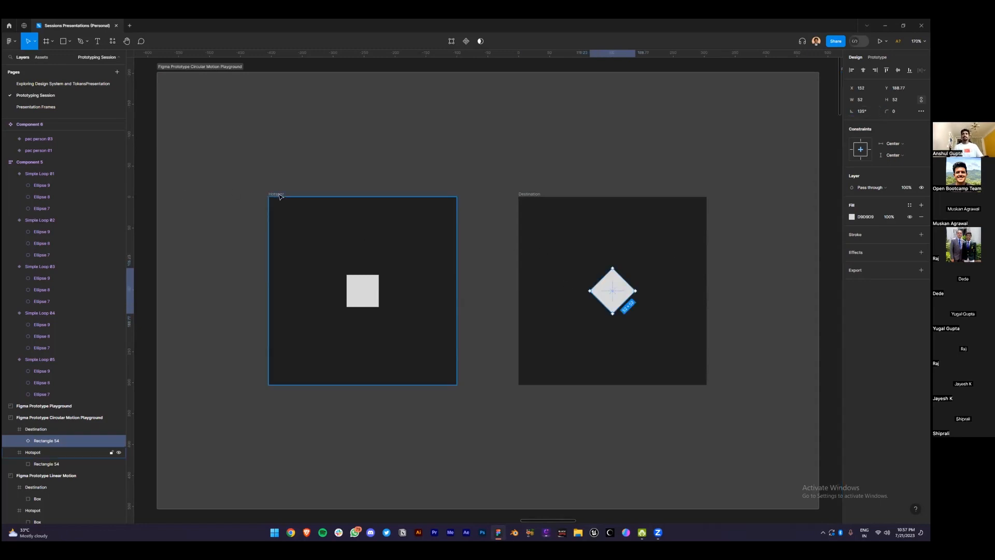
left_click(355, 220)
Inspect the 1ms After delay Smart animate interactions (Ease out, 150ms) linking Hotspot and Destination
key("shift+e")
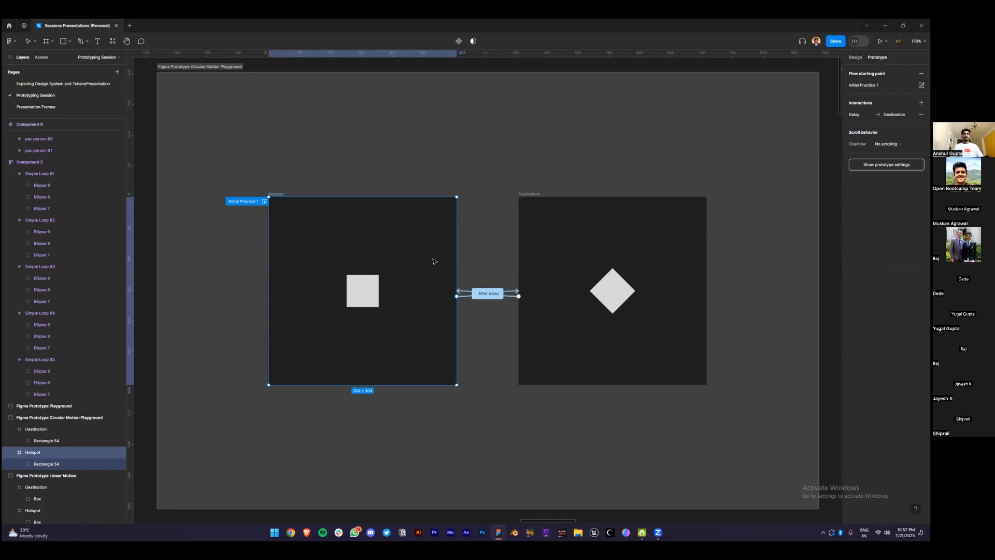
left_click(477, 294)
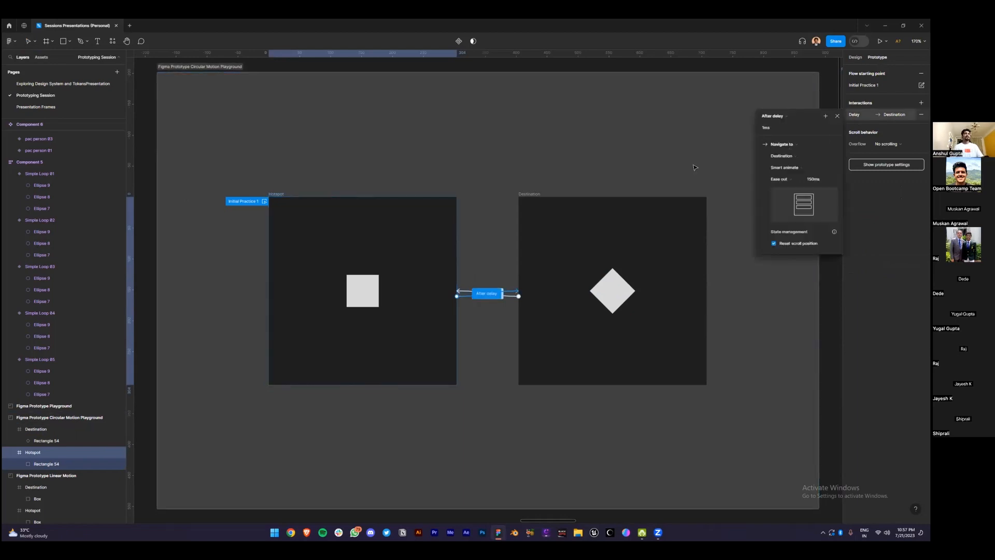
left_click(595, 161)
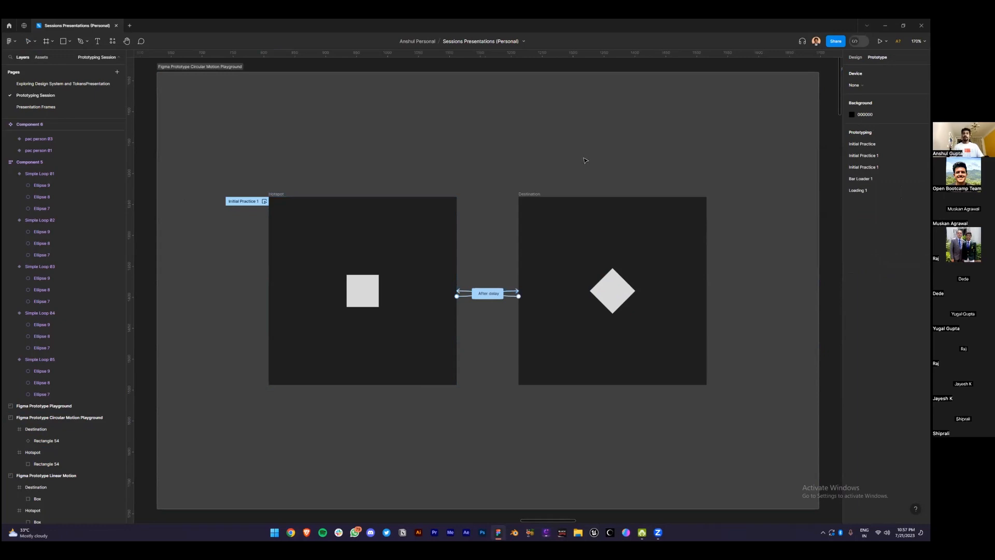
left_click_drag(207, 139, 751, 459)
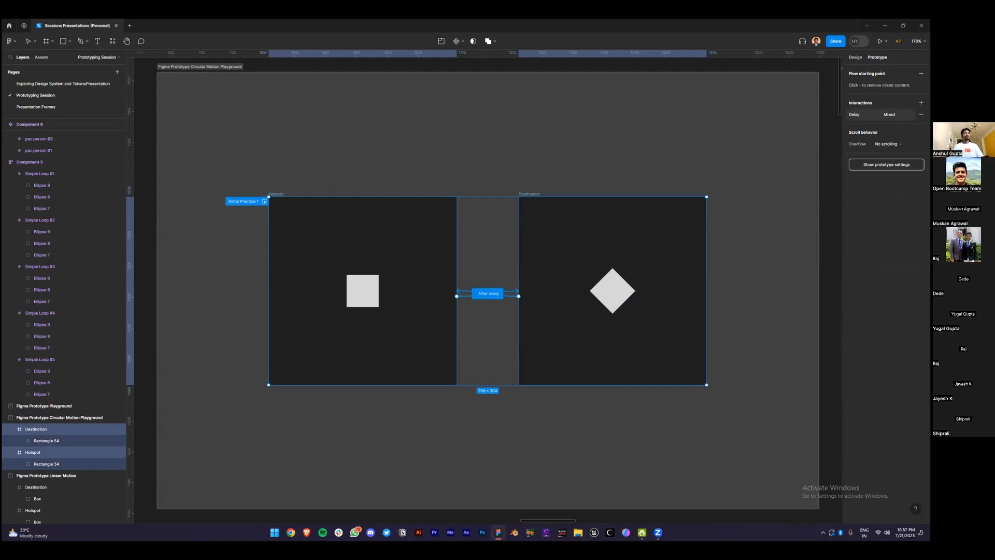
left_click(881, 115)
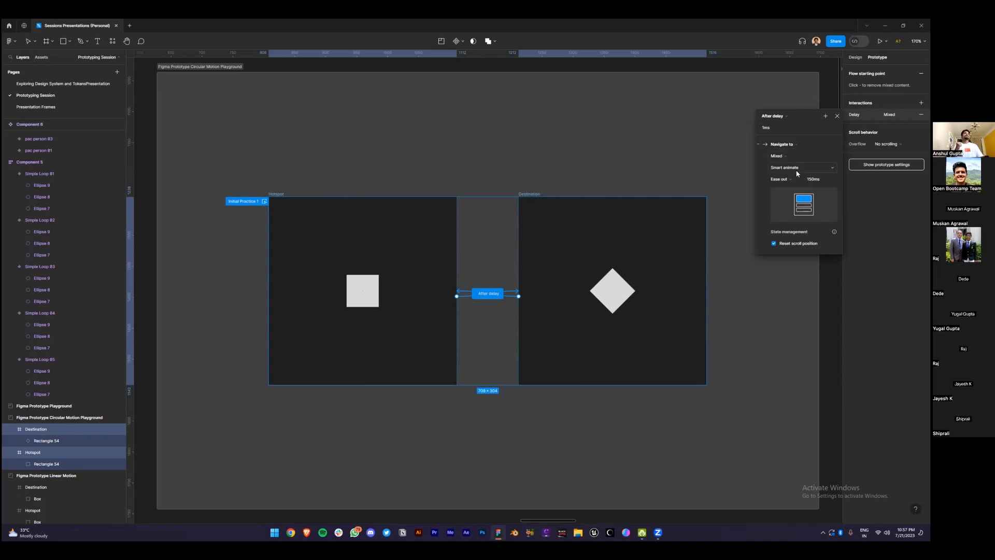
left_click(572, 158)
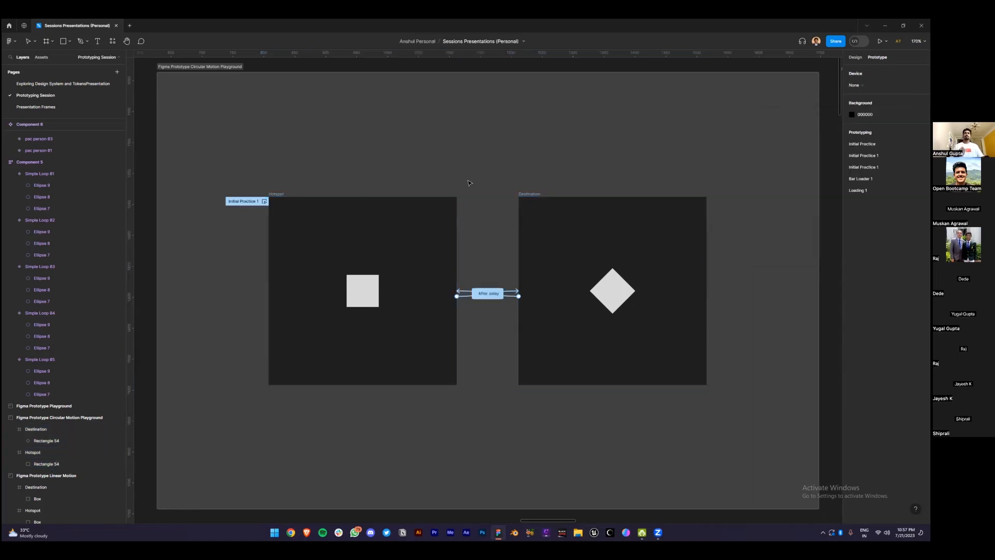
Preview the Initial Practice 1 flow and lengthen both After delay Ease out transitions to 800ms
left_click(262, 204)
left_click(264, 201)
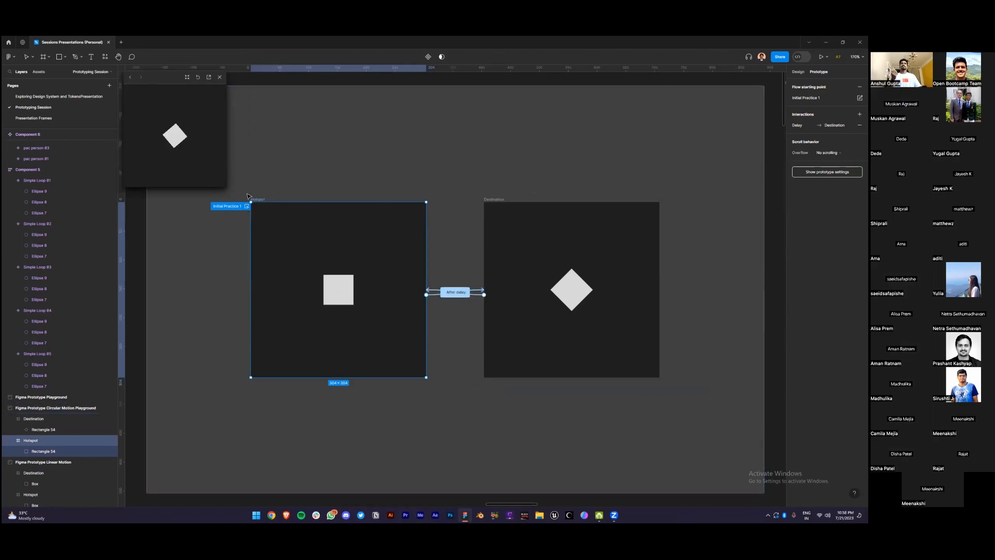
left_click_drag(244, 190, 731, 419)
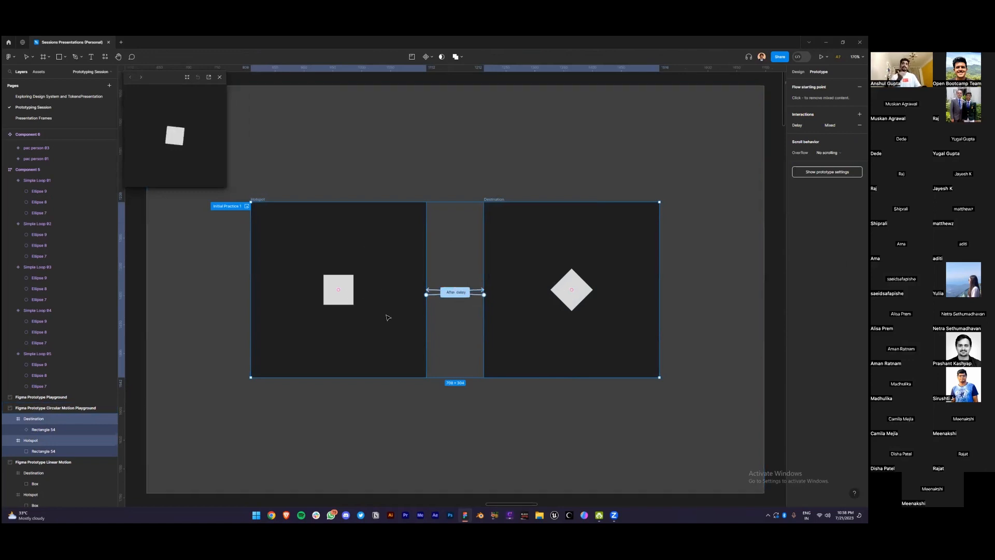
left_click(456, 291)
left_click(760, 185)
type("800")
key("Return")
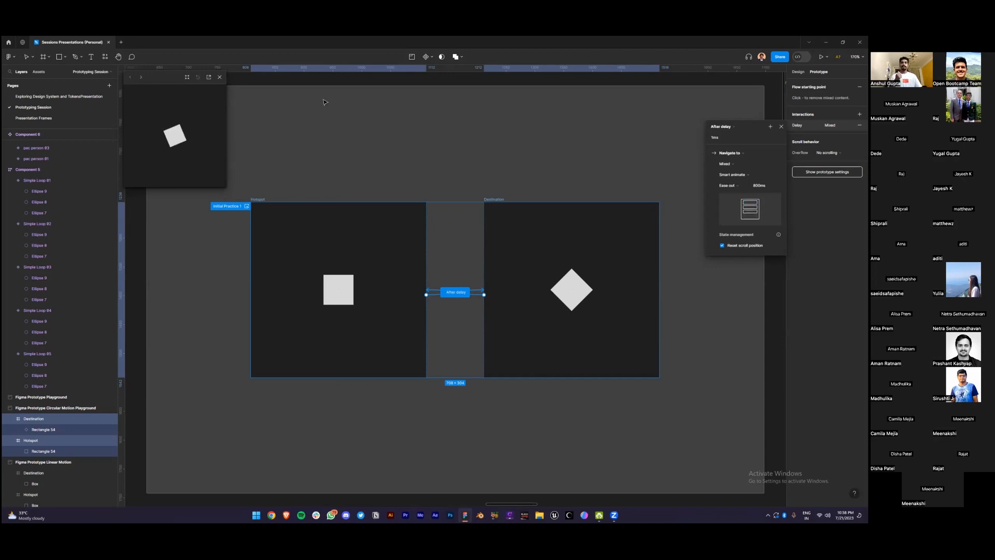
left_click(220, 79)
scroll(181, 176, "down", 2, "ctrl")
left_click(501, 96)
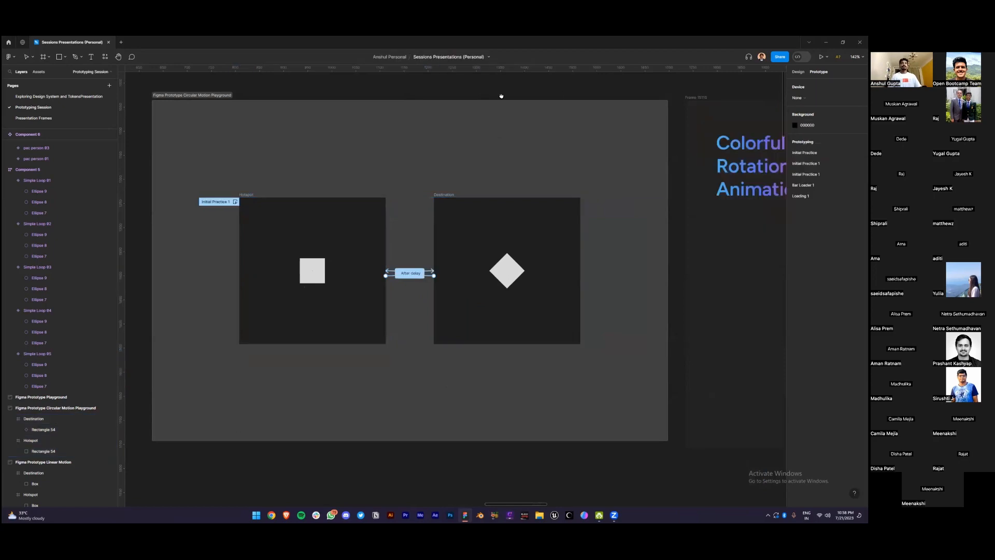
scroll(501, 96, "right", 10)
left_click(208, 110)
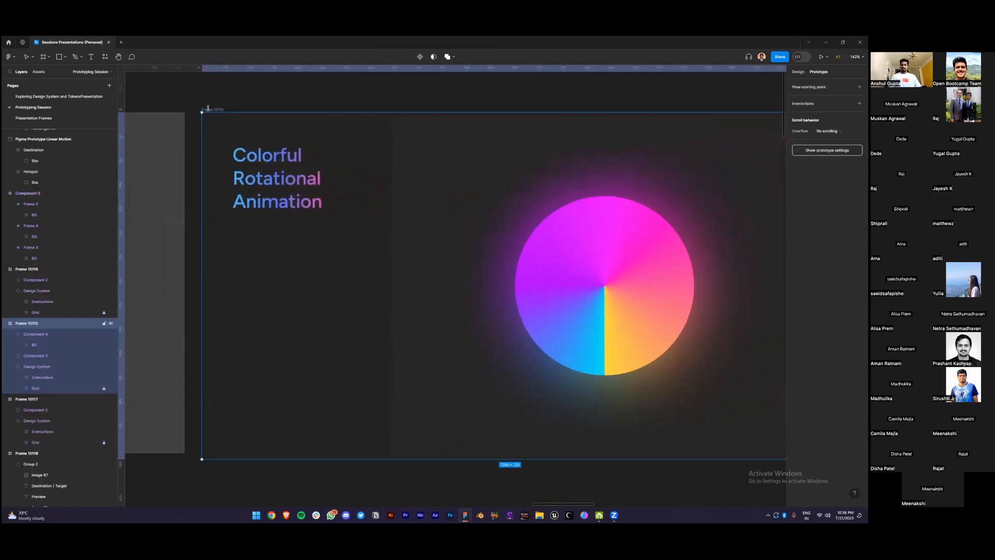
key("shift+2")
key("shift+space")
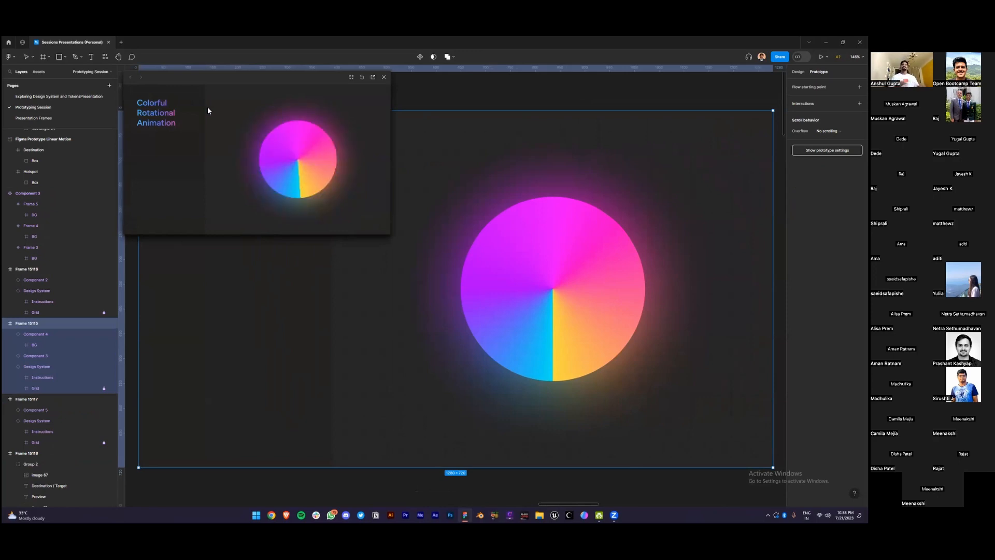
left_click(384, 78)
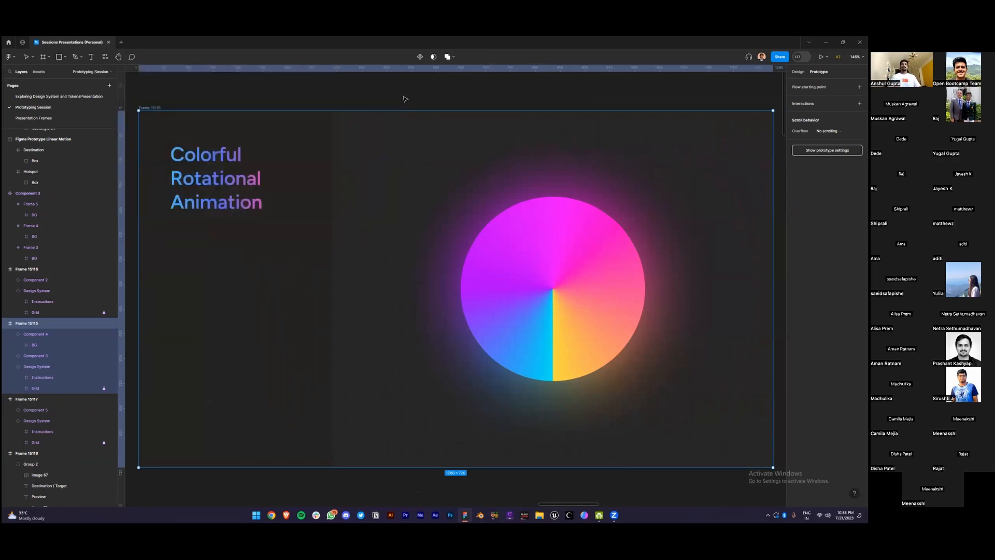
scroll(404, 101, "down", 5)
scroll(273, 181, "left", 5)
scroll(389, 153, "up", 5)
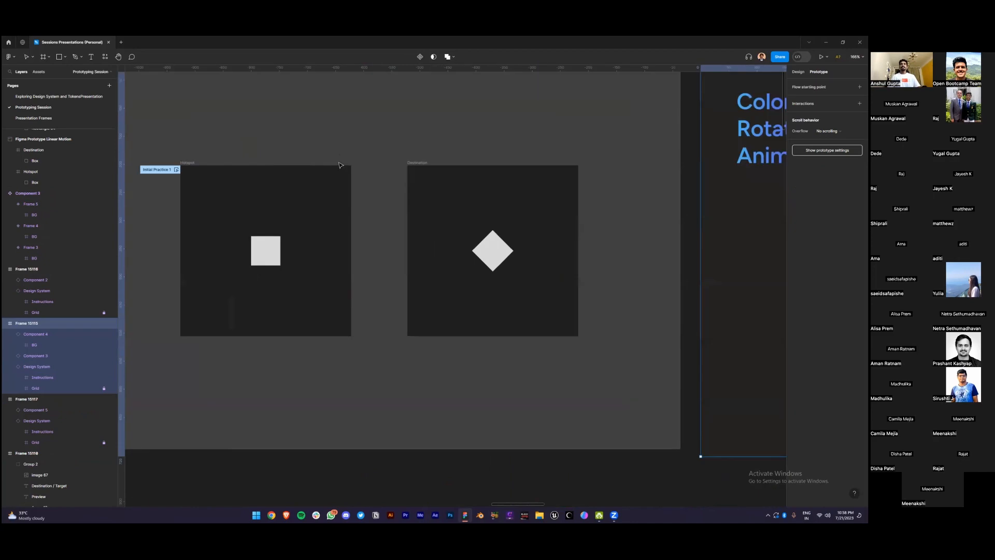
Spread the Hotspot and Destination frames apart on the canvas
left_click_drag(393, 131, 396, 170)
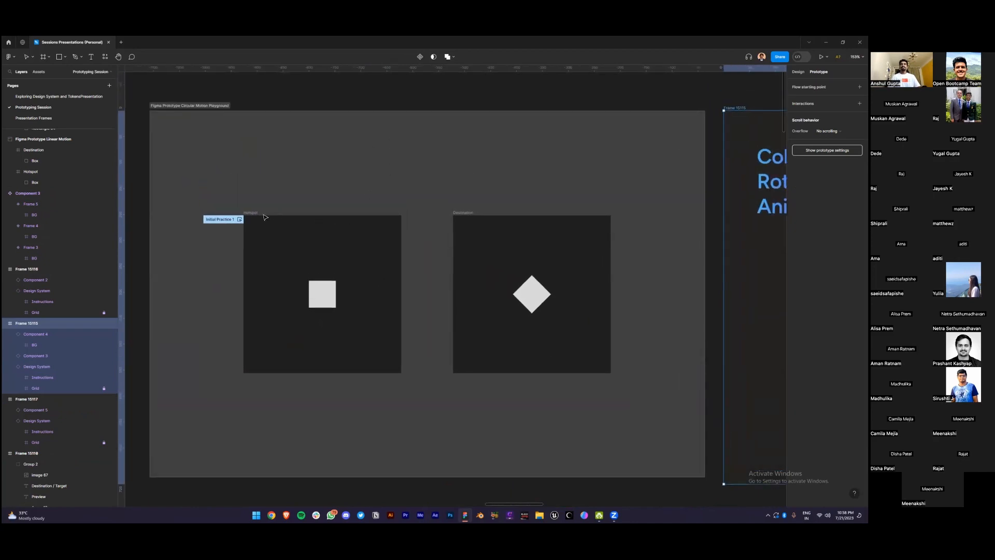
left_click(252, 213)
left_click_drag(247, 214, 189, 213)
left_click_drag(461, 213, 524, 213)
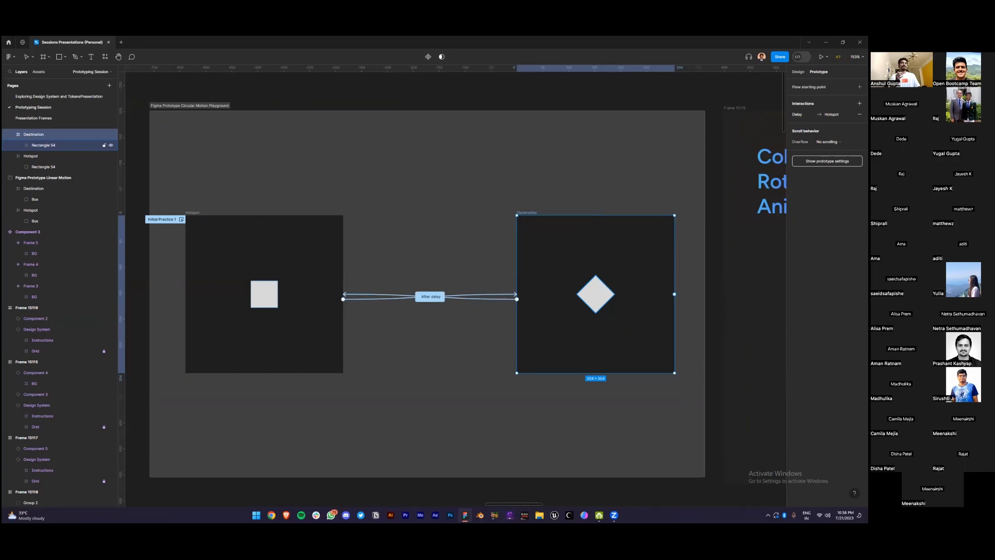
Rotate the Destination square to 360°, then 359°, leaving it upright at -1°
left_click(601, 295)
left_click(804, 121)
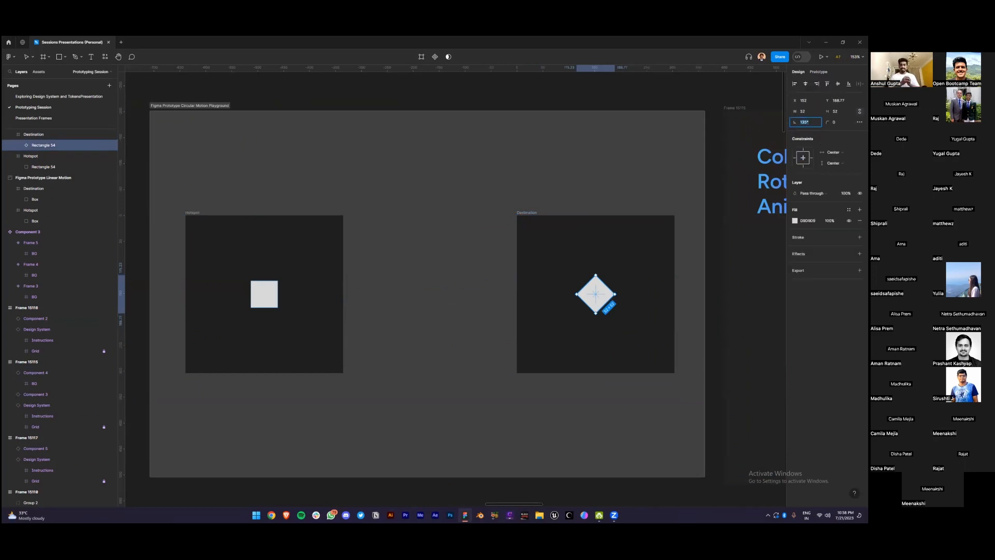
type("360")
key("Return")
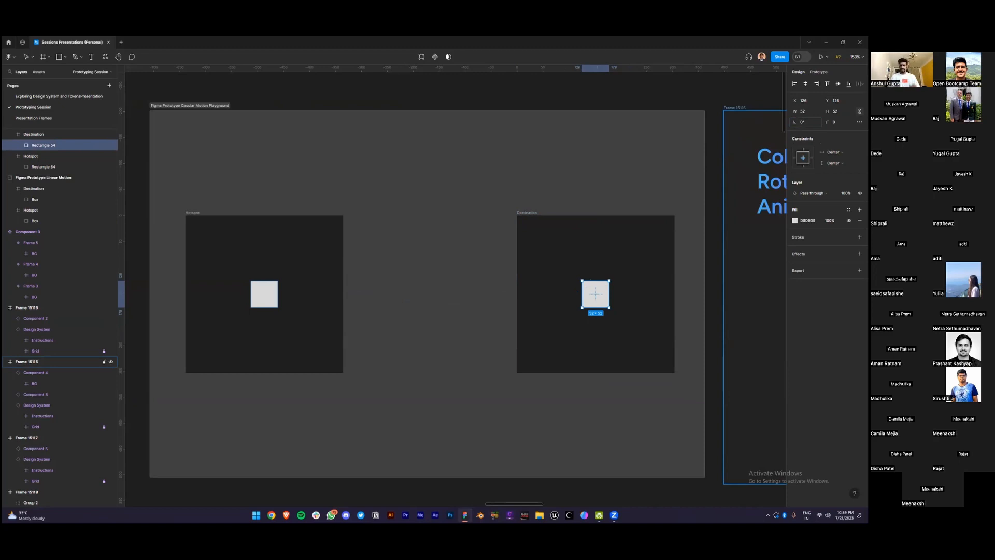
left_click(803, 122)
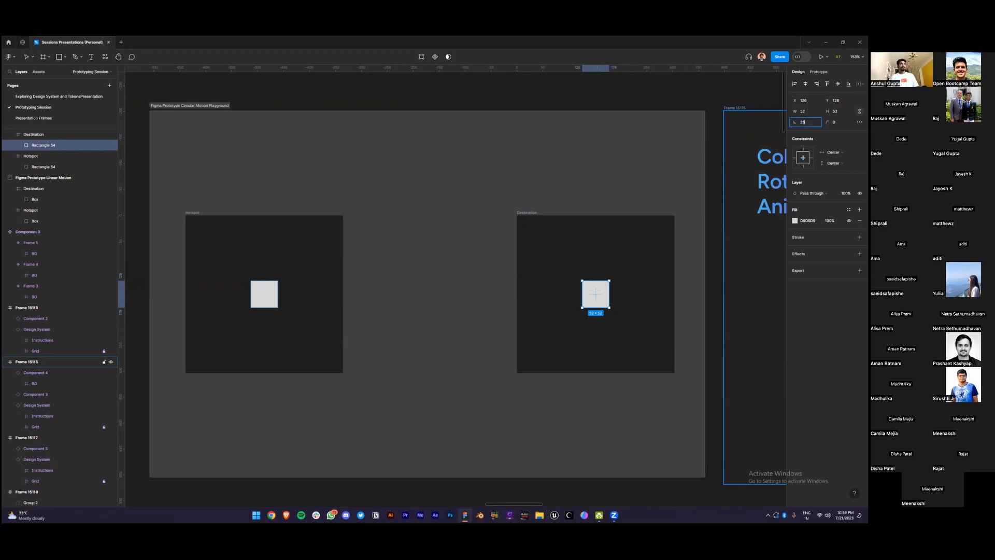
type("359")
key("Return")
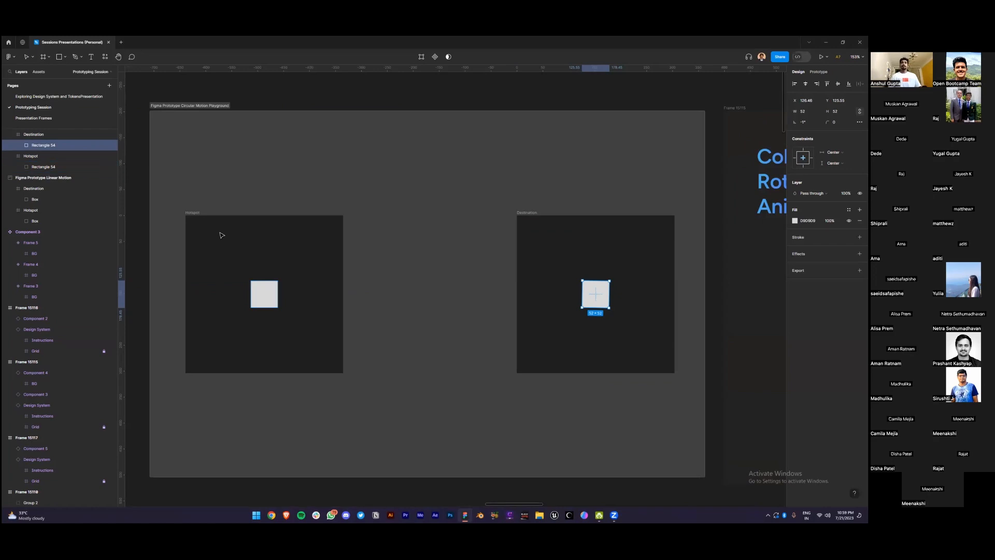
Move the Hotspot and Destination frames back closer together and select the Hotspot square
left_click_drag(220, 233, 281, 233)
left_click_drag(528, 213, 506, 214)
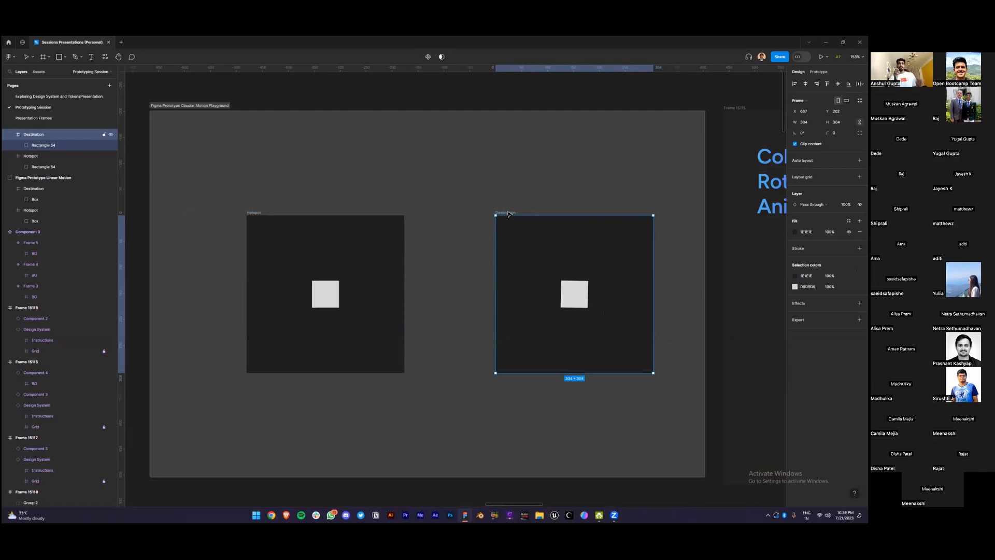
left_click(334, 291)
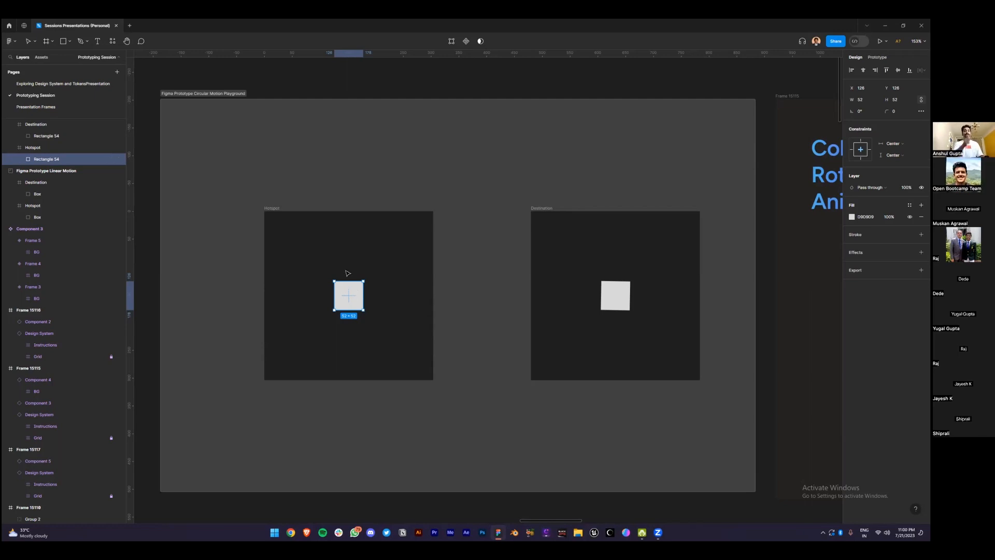
Rearrange the Hotspot, middle Hotspot copy and Destination frames along the canvas
left_click_drag(270, 209, 219, 209)
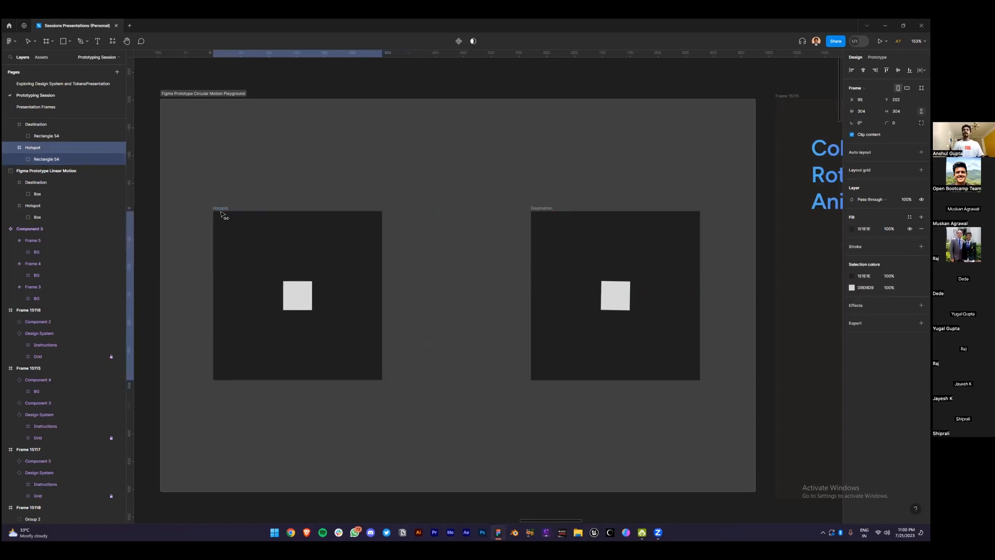
left_click_drag(538, 208, 558, 208)
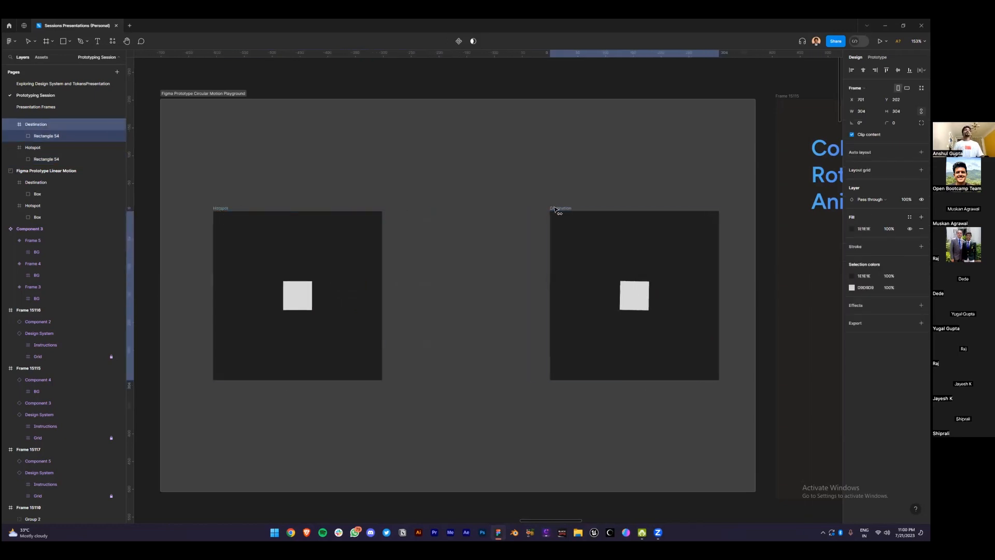
left_click(214, 210)
left_click_drag(214, 210, 383, 214)
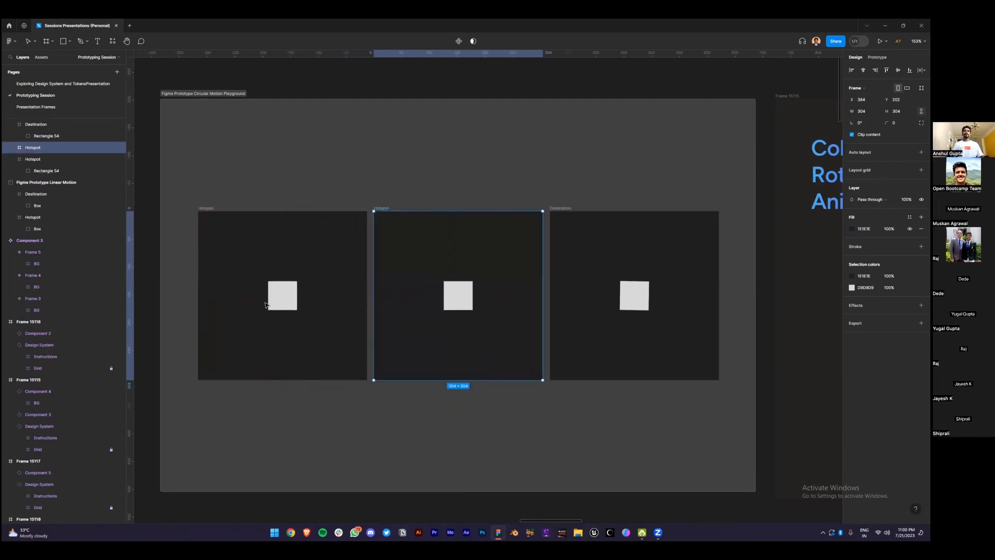
Rotate the middle Hotspot copy's square to 180°, then to 175°
double_click(283, 296)
left_click(467, 303)
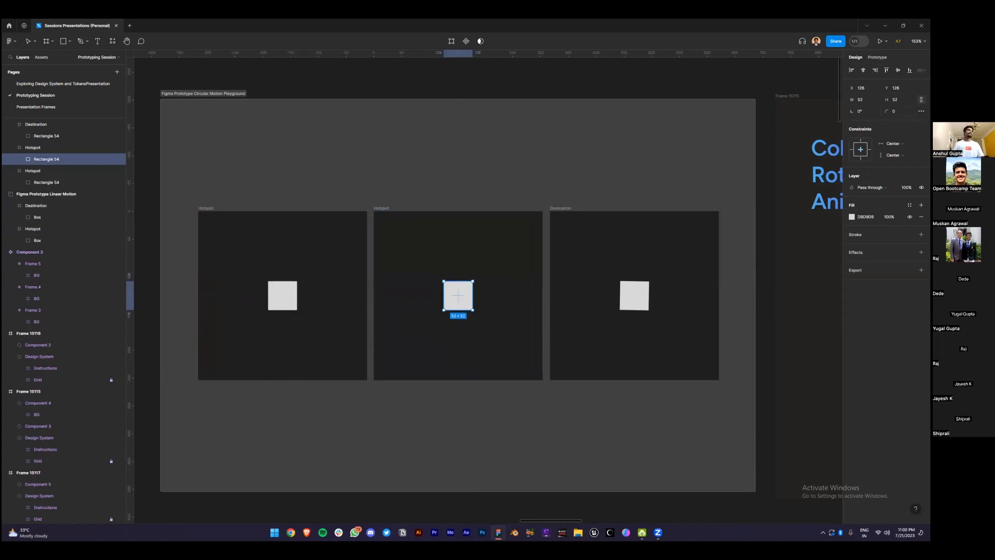
type("1")
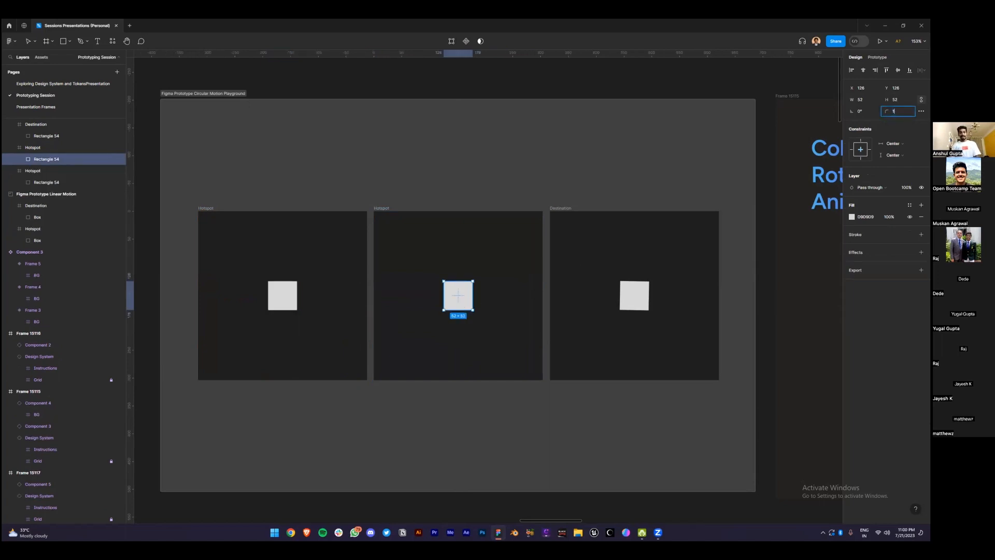
left_click(861, 111)
type("180")
key("Return")
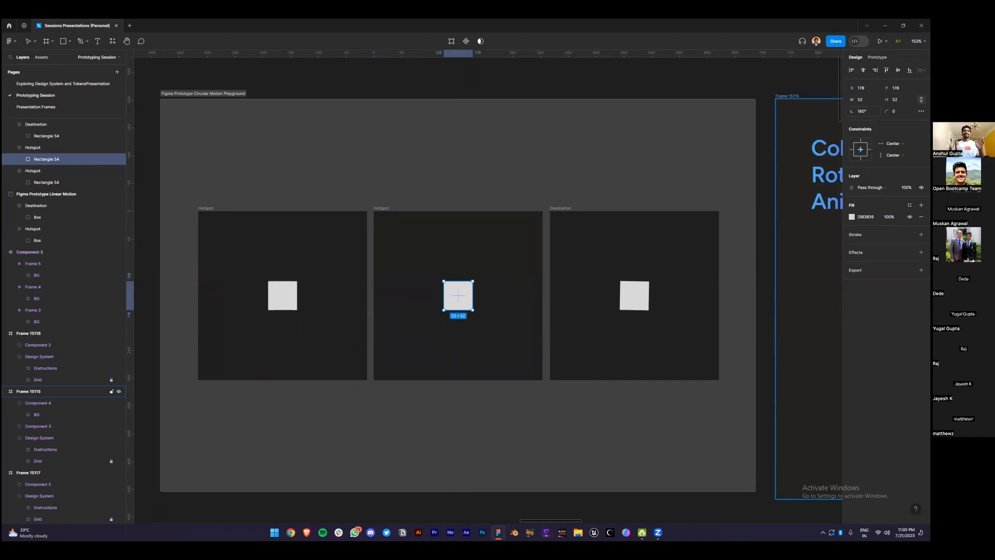
left_click(862, 111)
type("175")
key("Return")
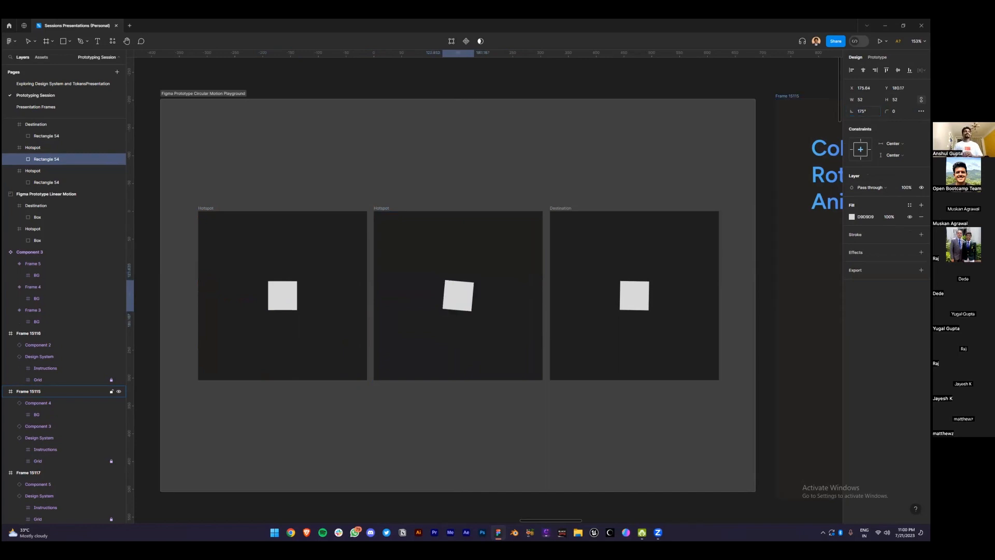
Tilt the Destination square to 5°, then to -5°
left_click(636, 293)
left_click(862, 110)
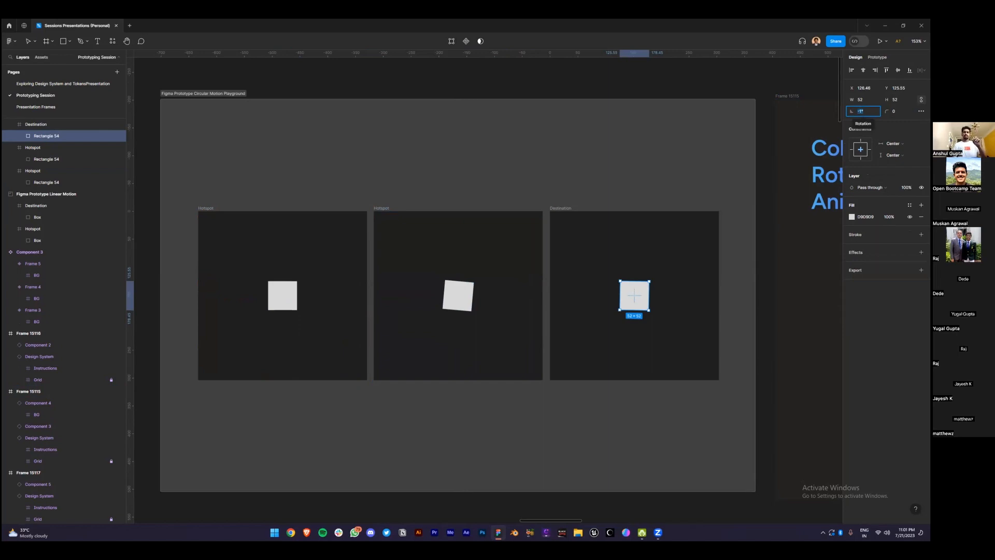
type("5")
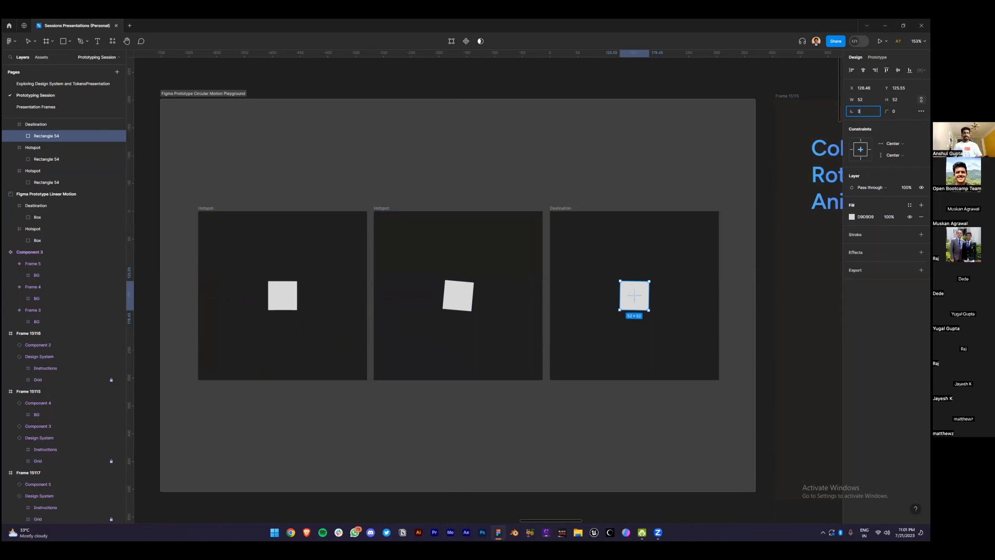
key("Return")
left_click(850, 113)
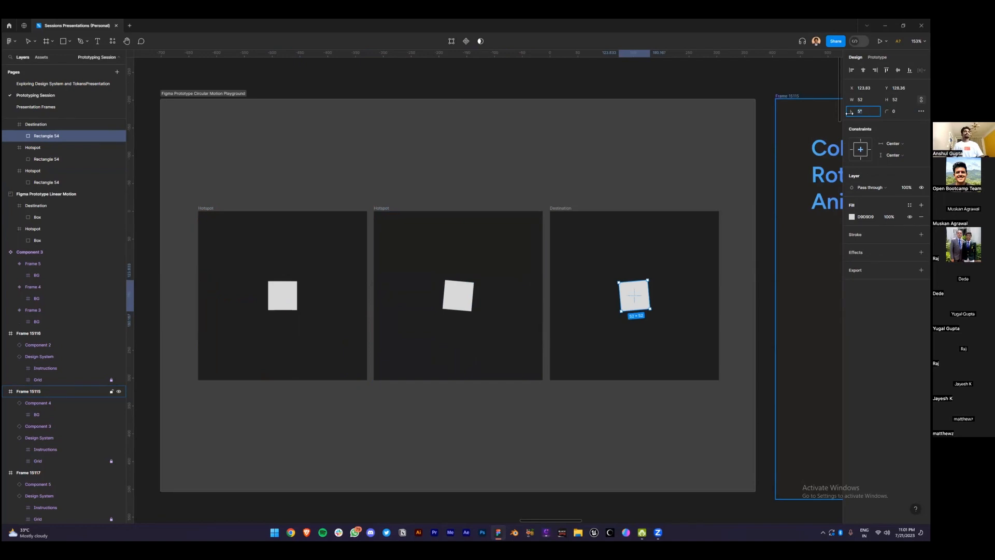
type("-")
key("Return")
left_click(764, 232)
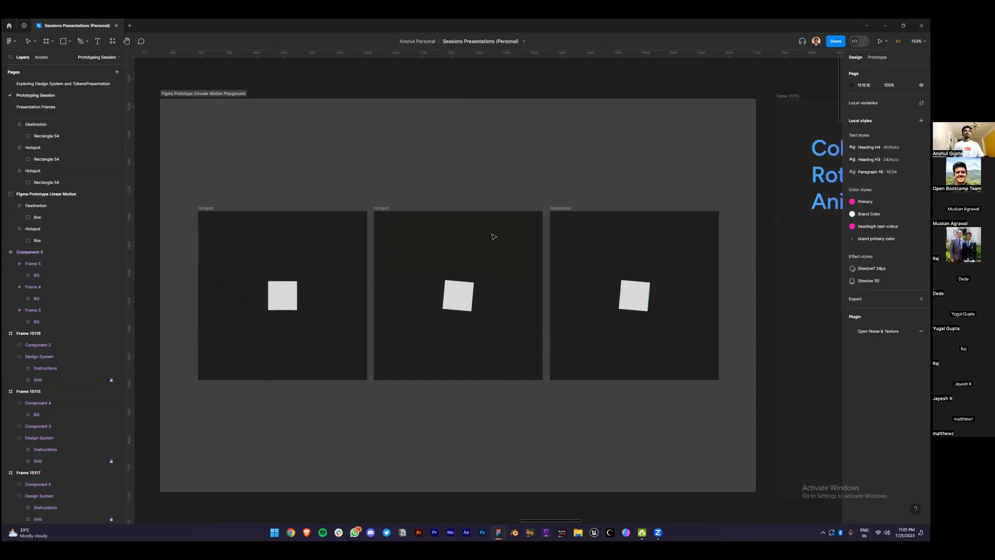
Connect Hotspot to the middle frame, the middle frame to Destination, and Destination back to Hotspot
left_click(220, 209)
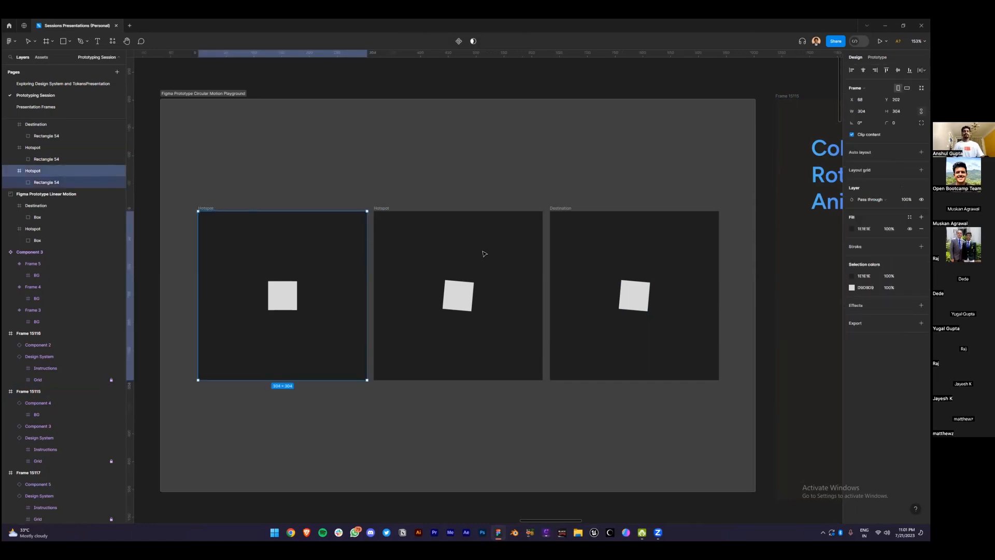
key("shift+e")
left_click_drag(185, 180, 742, 423)
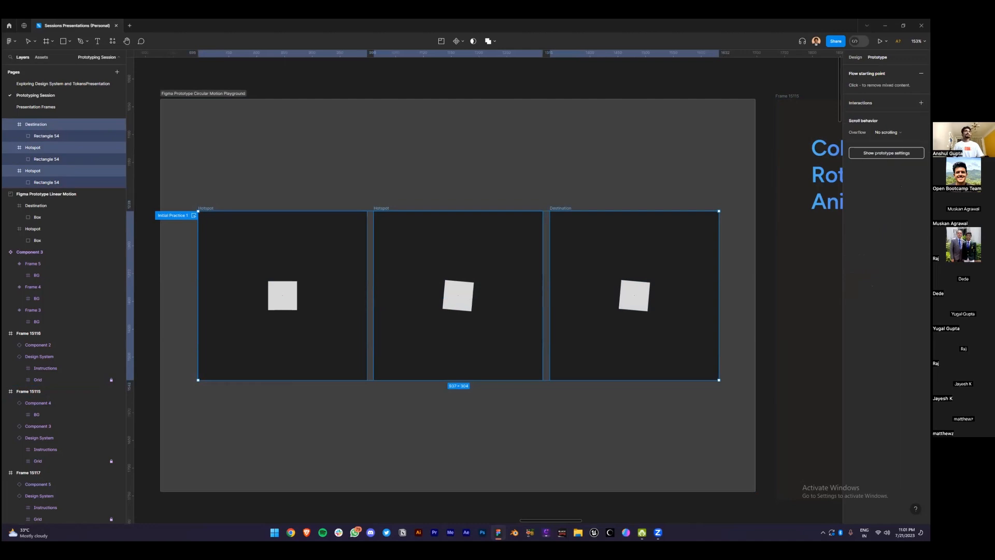
left_click(337, 187)
left_click(202, 208)
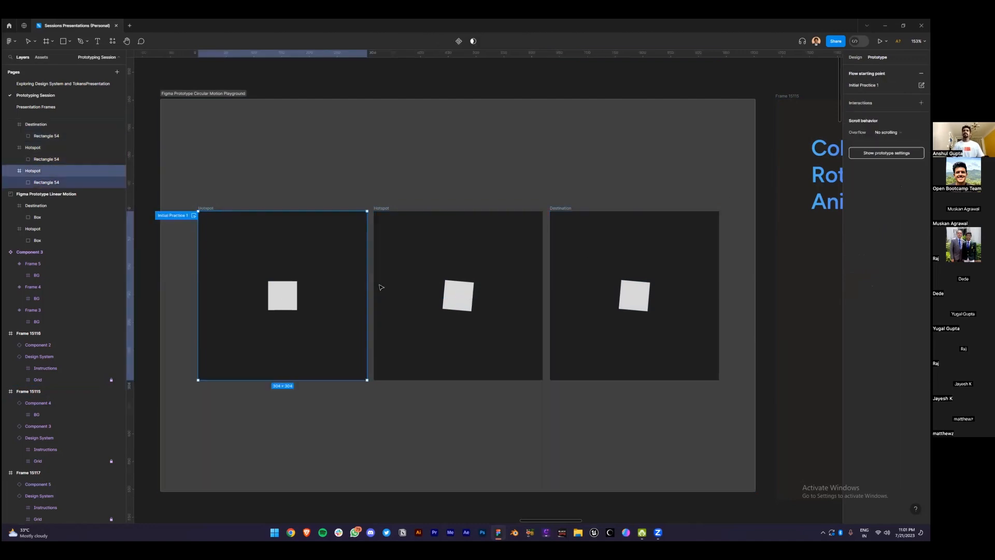
left_click_drag(367, 295, 388, 298)
left_click(477, 281)
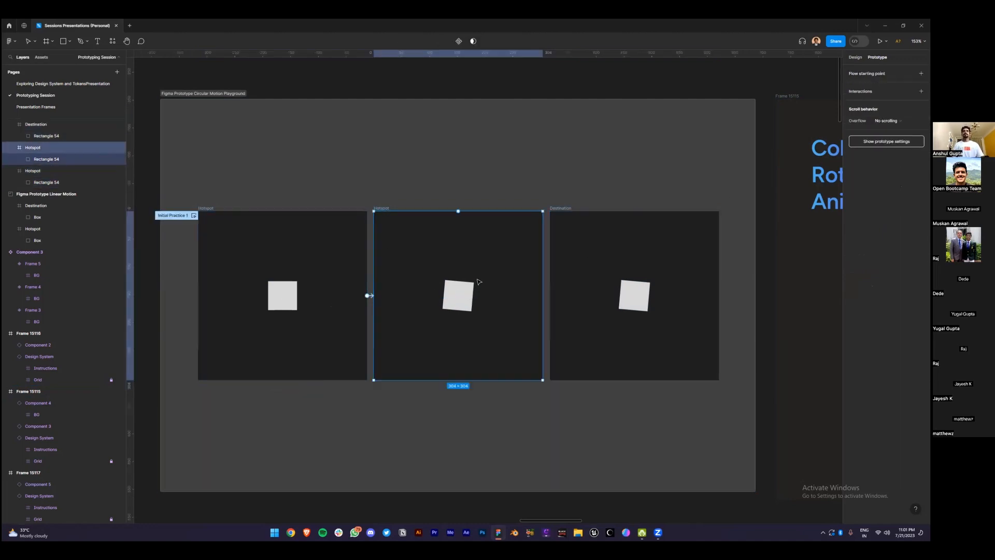
left_click_drag(564, 299, 567, 300)
left_click(572, 218)
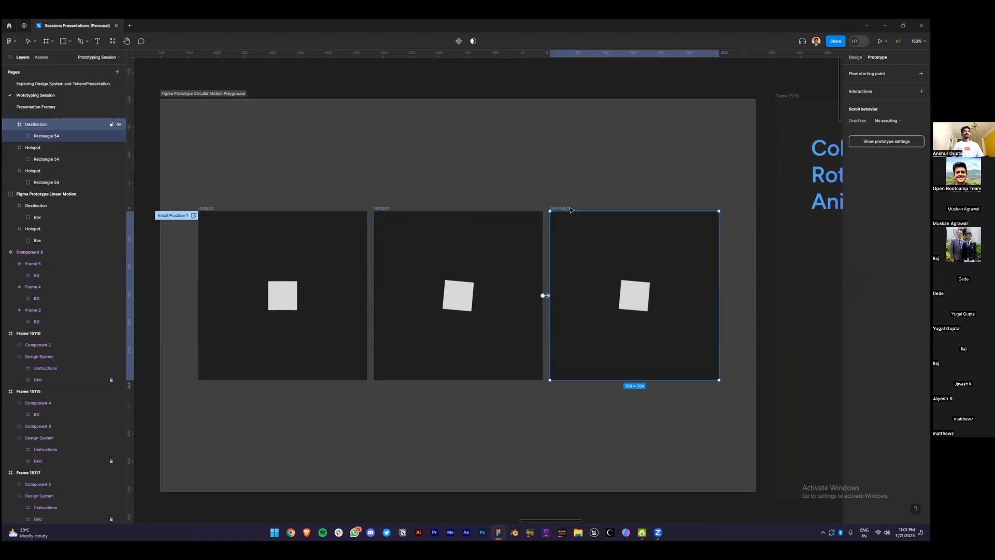
left_click_drag(719, 296, 238, 327)
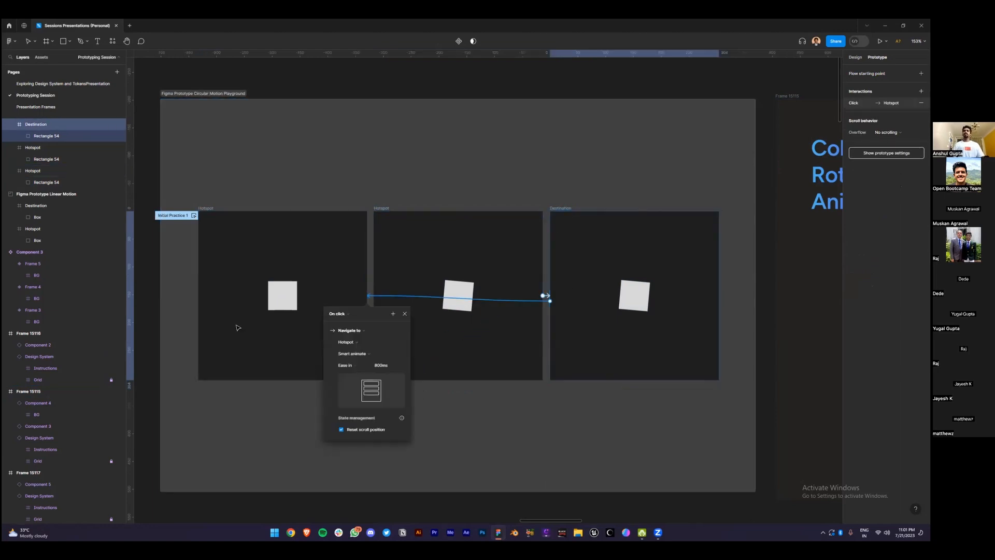
left_click(173, 172)
Check the three frames' shared On click trigger, leaving it unchanged
left_click_drag(174, 172, 726, 426)
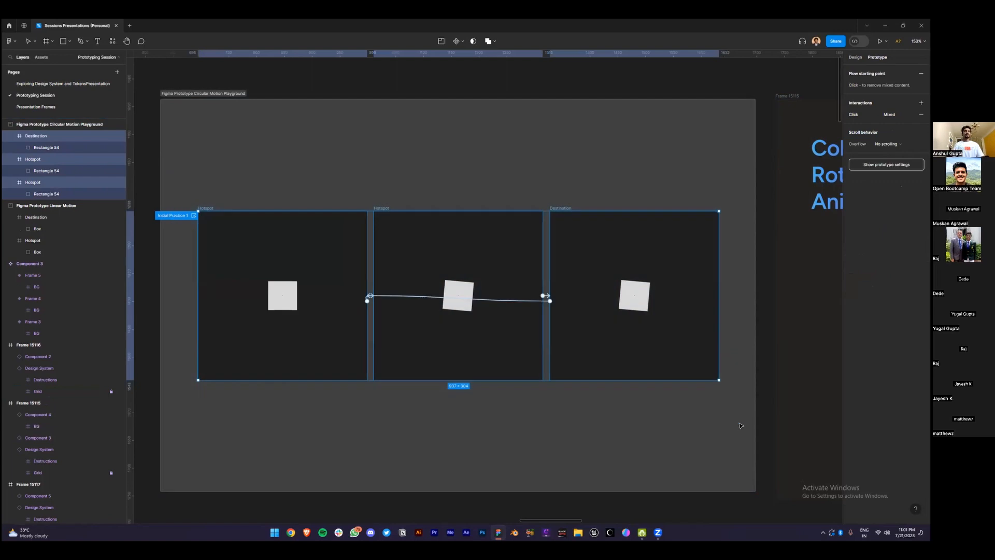
left_click(876, 115)
left_click(779, 116)
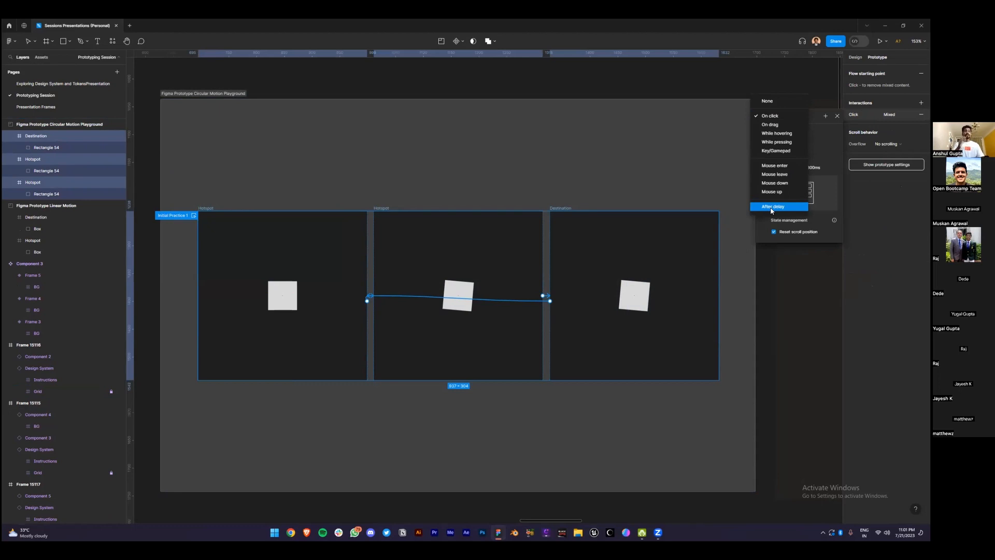
left_click(217, 173)
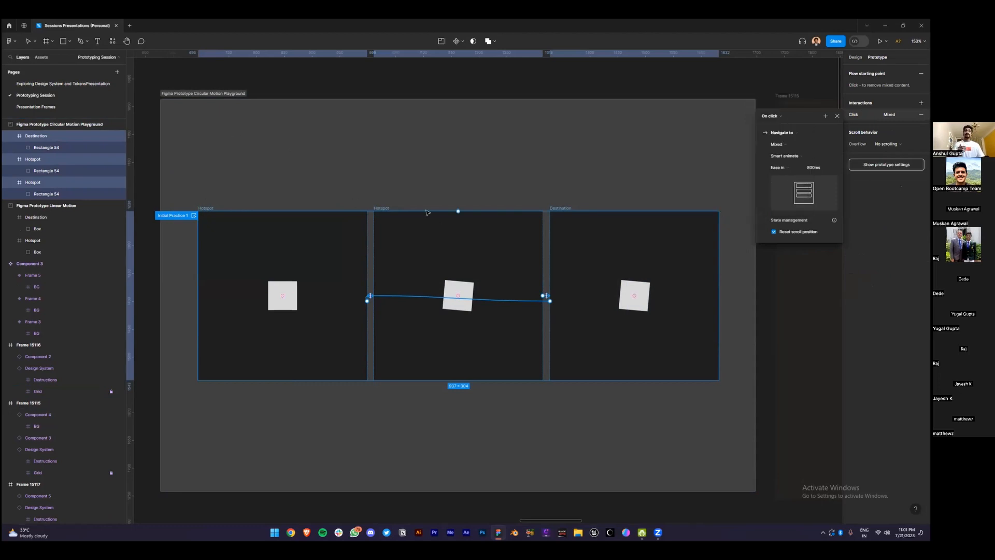
left_click(409, 187)
Rename the middle frame to 'Mid'
double_click(382, 208)
key("Caps_Lock")
type("mi")
key("Caps_Lock")
type("D")
key("ctrl+a")
type("M")
key("Caps_Lock")
type("id")
key("Return")
left_click(228, 217)
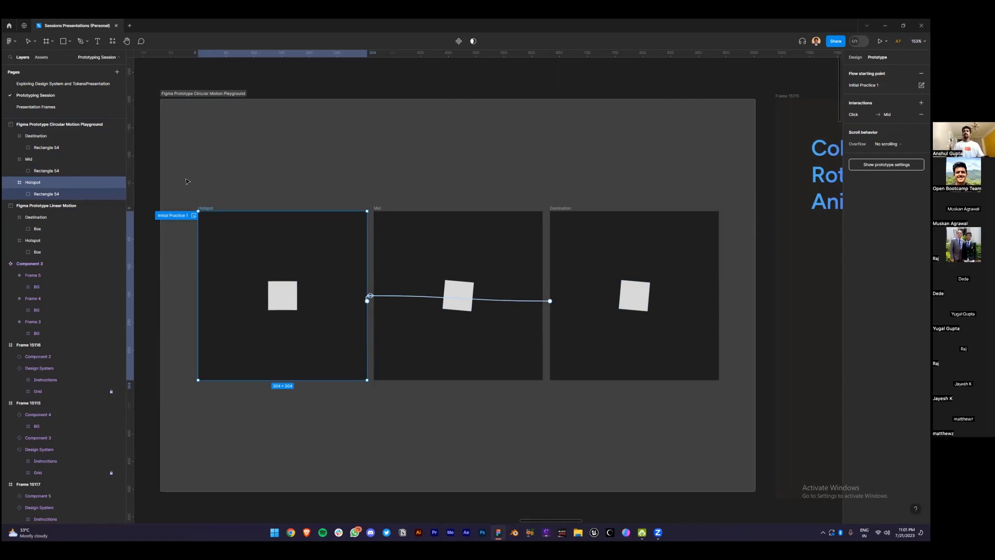
Switch all three frames' trigger from On click to After delay (1ms) and play the flow preview
left_click_drag(186, 181, 730, 424)
left_click(870, 114)
left_click(775, 116)
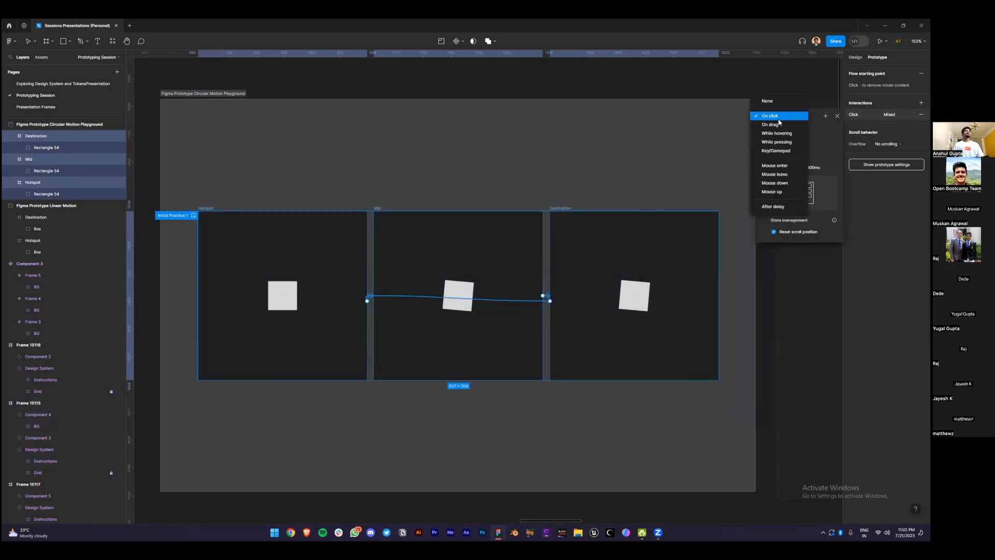
left_click(780, 207)
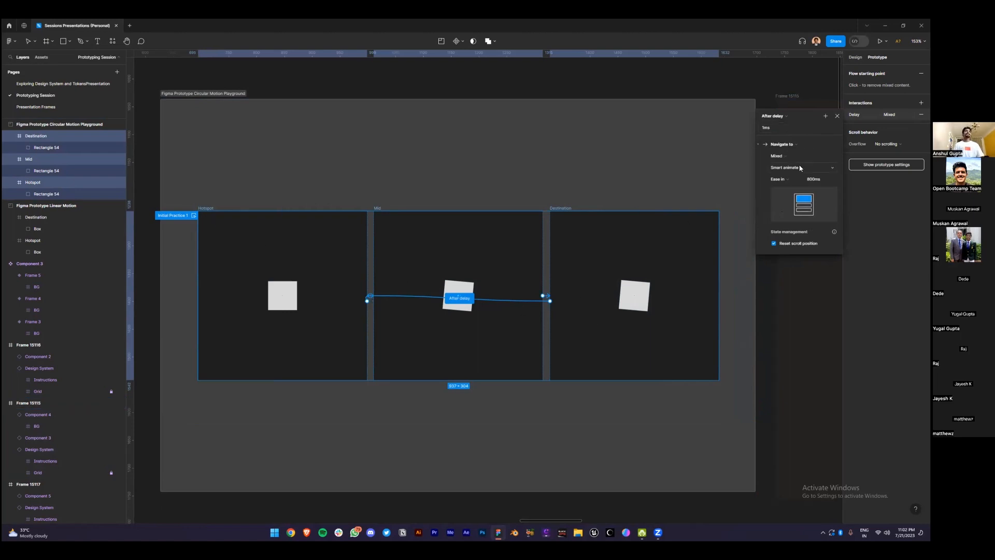
left_click(601, 160)
left_click(192, 216)
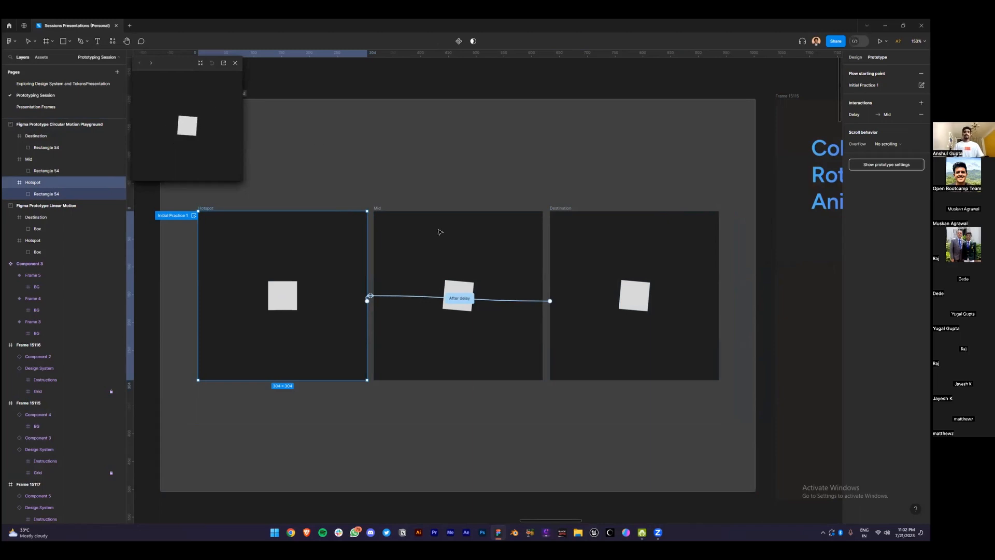
left_click(577, 219)
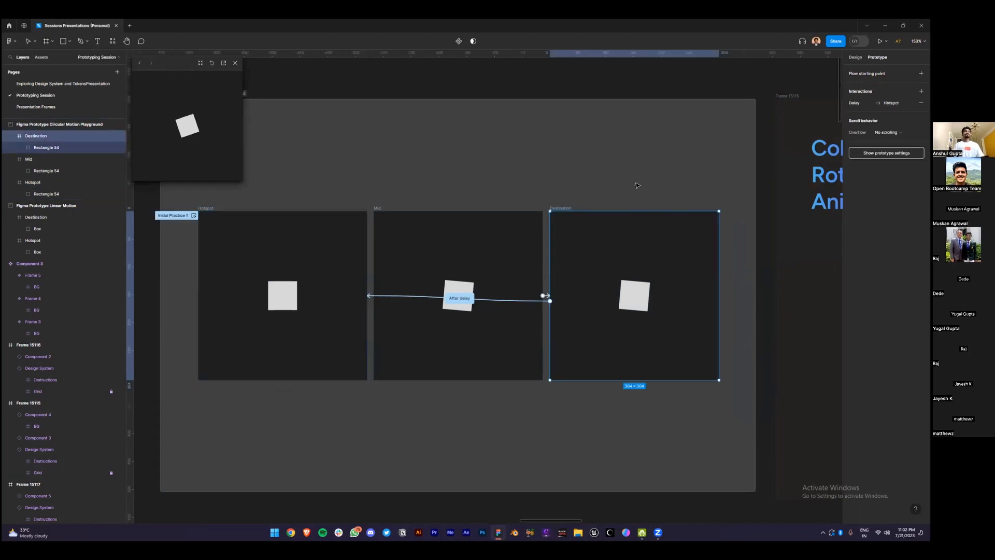
Set the Destination square to 5° and restart the prototype preview
left_click(633, 293)
left_click(862, 111)
type("5")
key("Return")
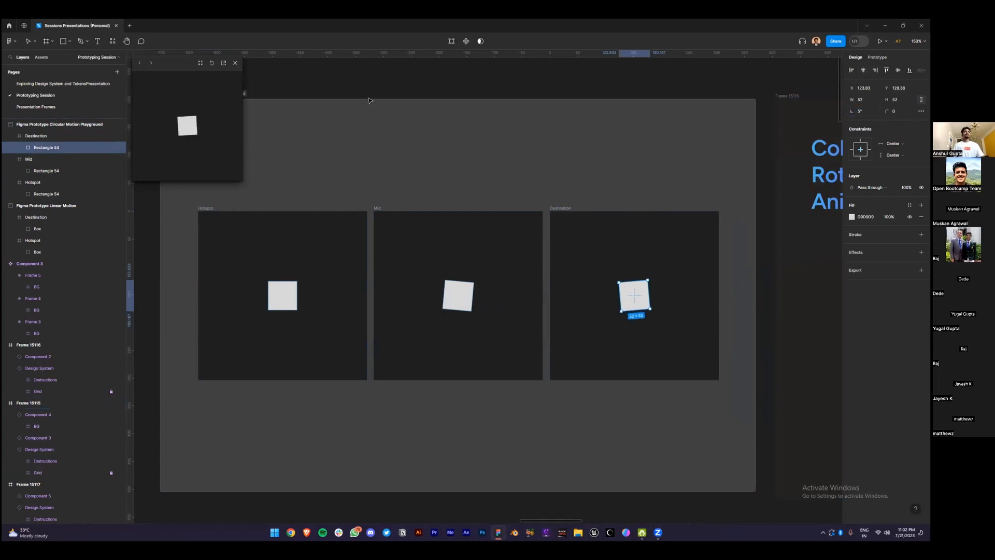
left_click(211, 63)
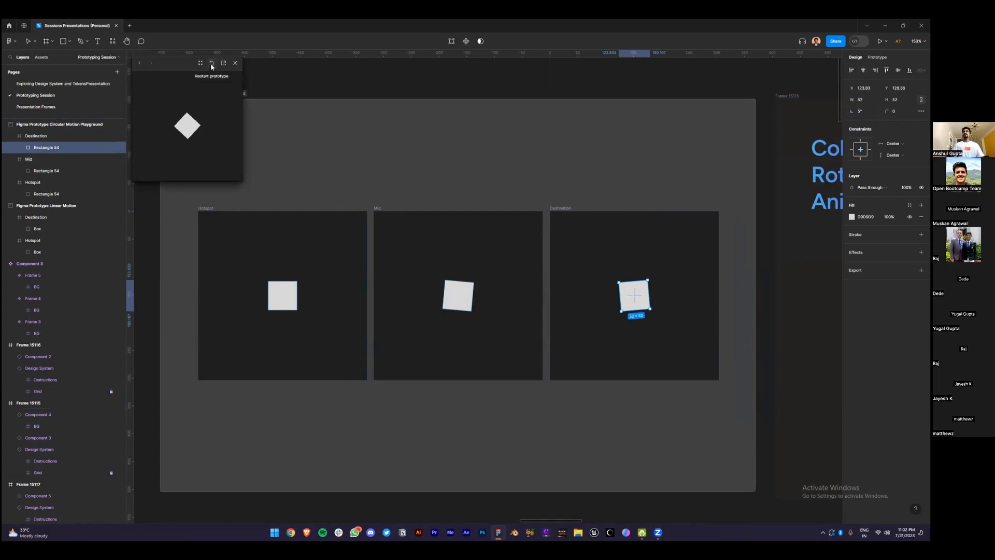
Undo the rotation changes so the Hotspot frame and its square stay at 0°
left_click(246, 232)
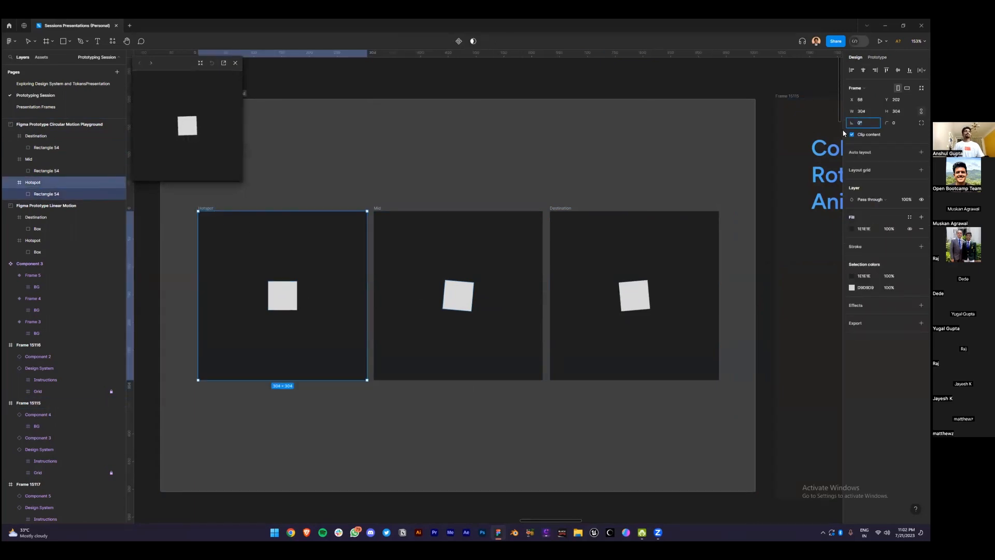
left_click_drag(852, 123, 808, 116)
key("ctrl+z")
left_click(289, 297)
key("ctrl+z")
key("ctrl+z")
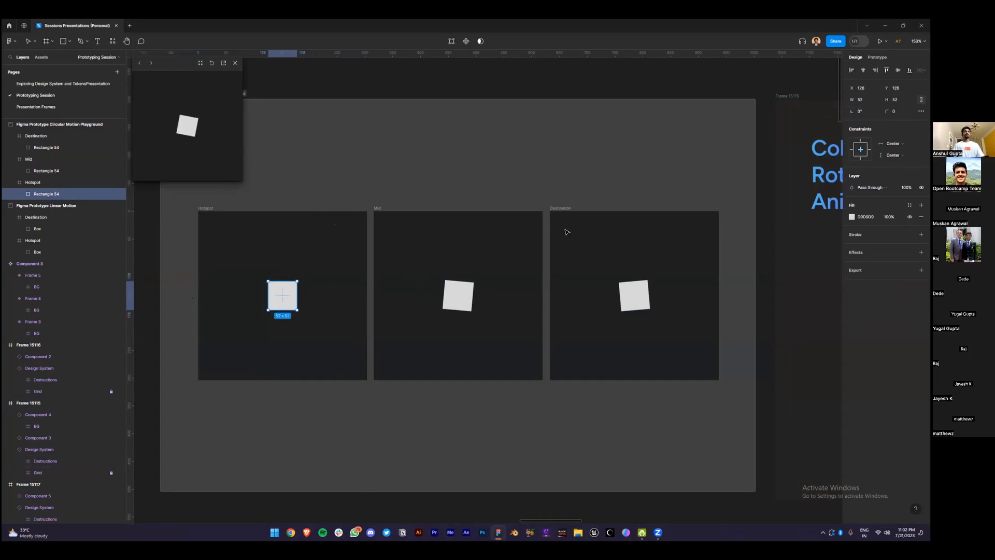
Adjust the Mid square's rotation and tilt the Destination square to -10°
left_click(458, 296)
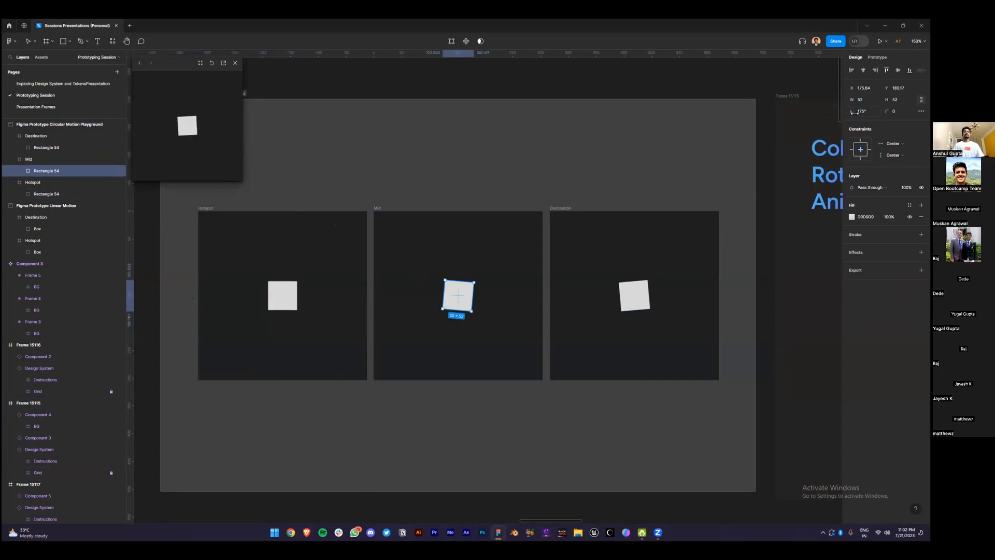
left_click_drag(852, 112, 574, 172)
double_click(633, 294)
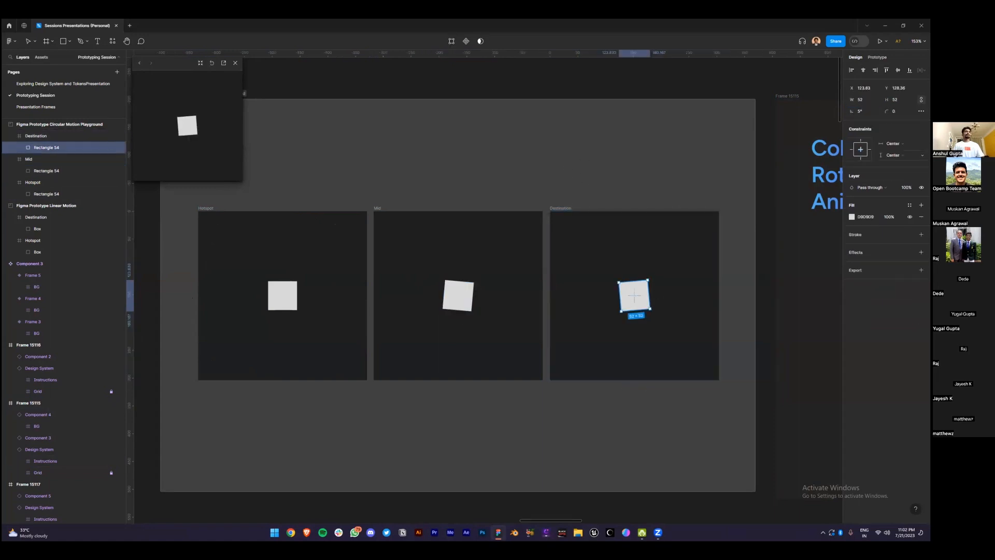
type("-10")
key("Return")
key("Escape")
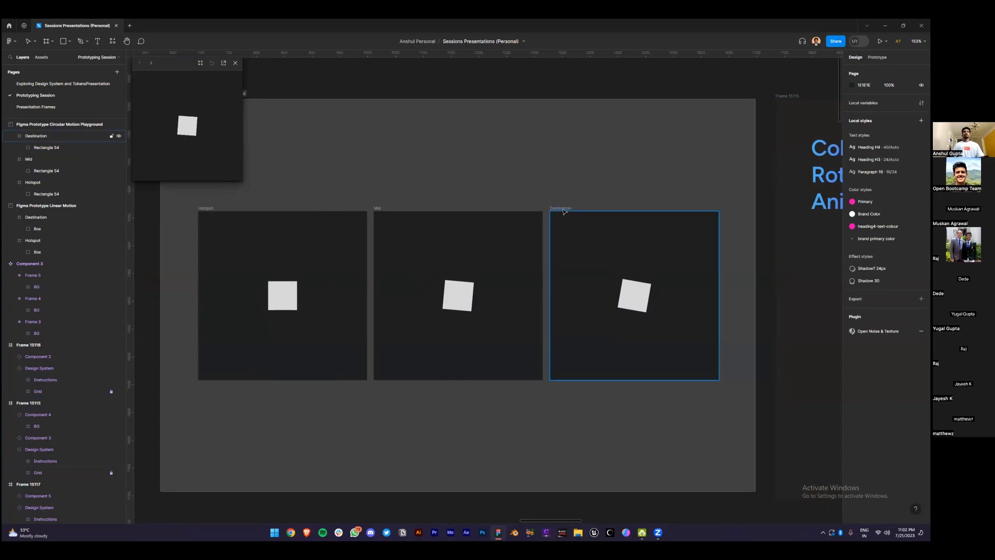
left_click(711, 298)
key("shift+e")
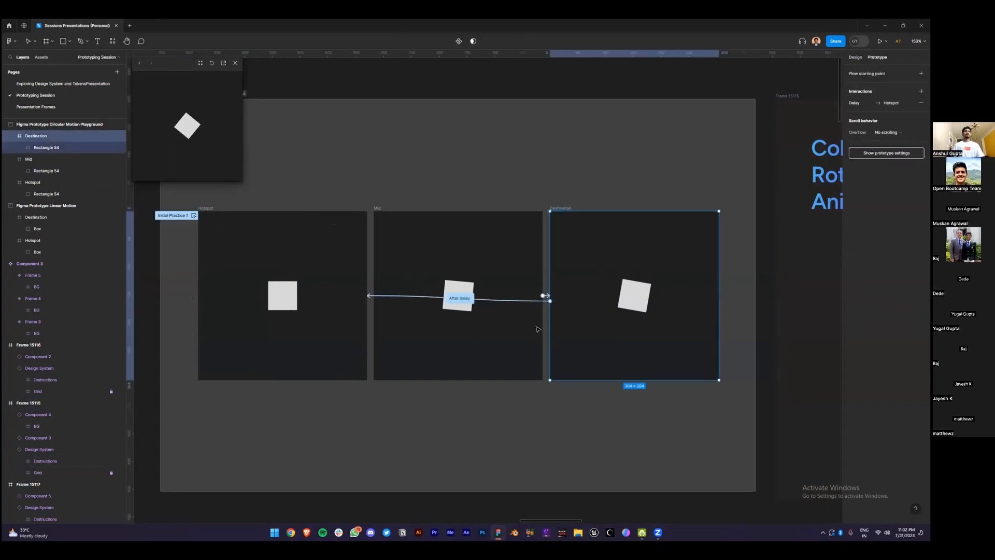
Change the Mid frame's after-delay transition to Instant
left_click(459, 298)
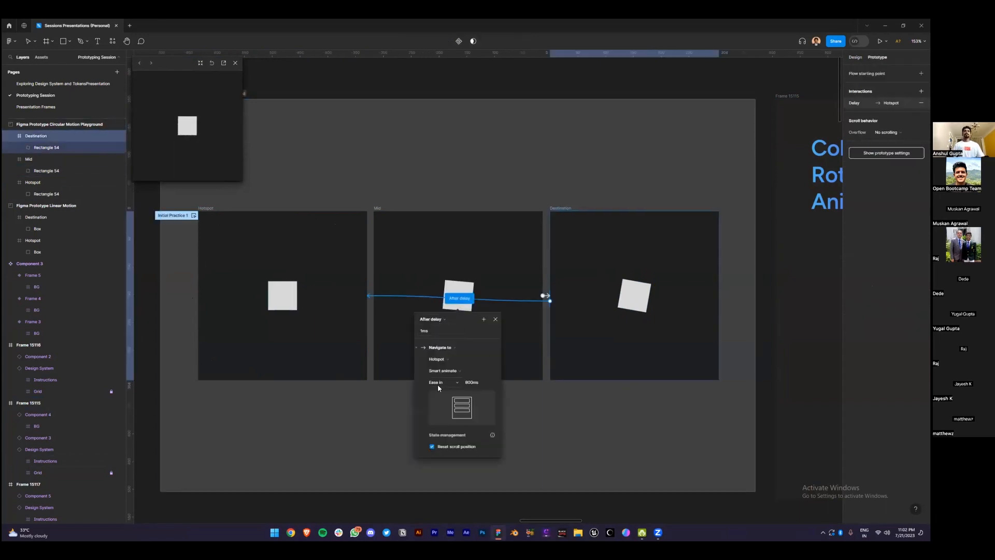
left_click(446, 372)
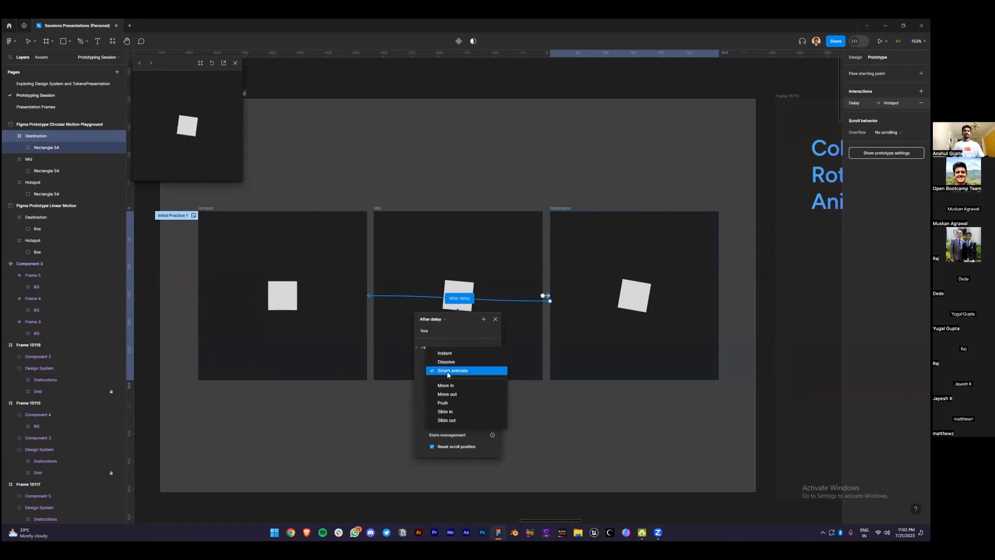
left_click(444, 353)
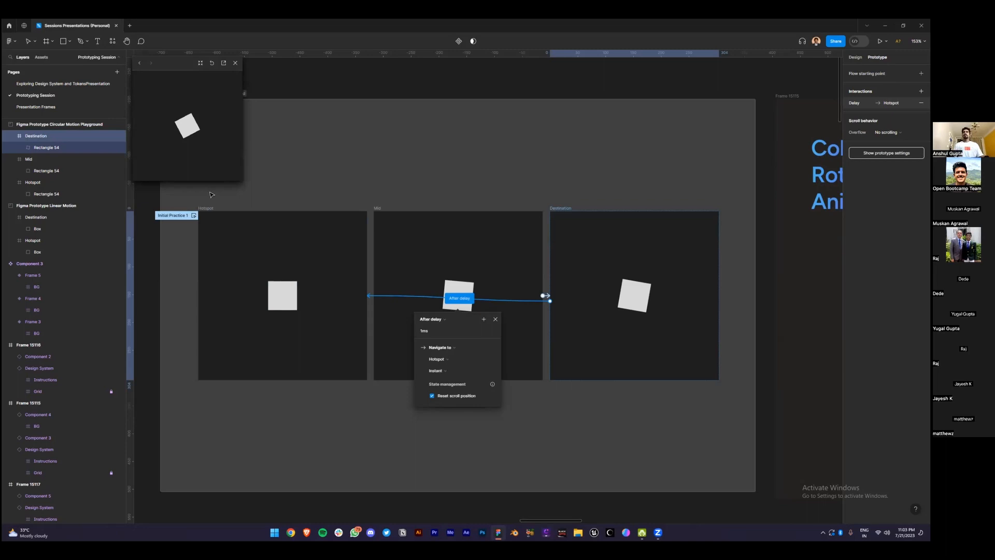
Set Linear easing on the shared after-delay transition of all three frames
left_click_drag(184, 195, 504, 375)
left_click_drag(611, 409, 753, 448)
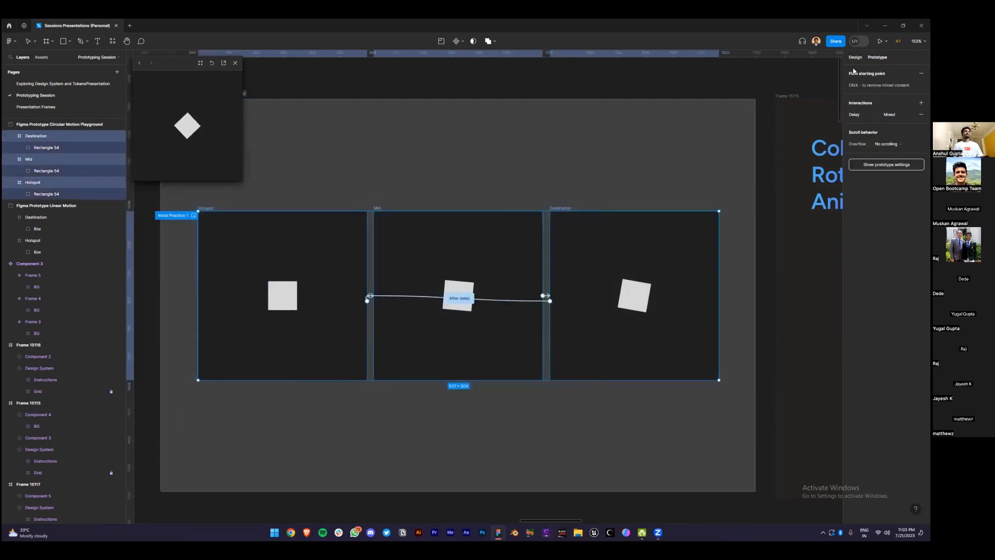
left_click(573, 182)
left_click_drag(182, 195, 746, 395)
left_click(860, 115)
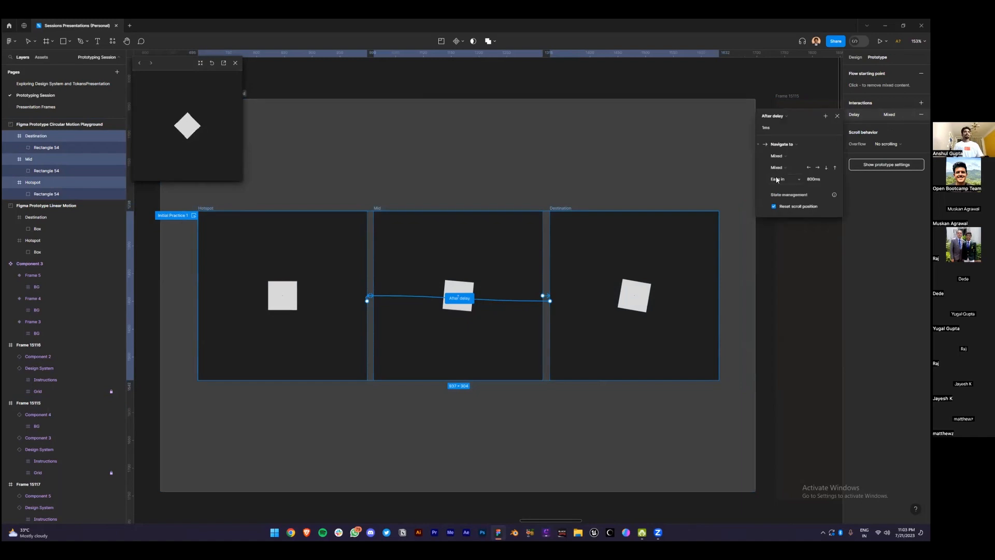
left_click(788, 178)
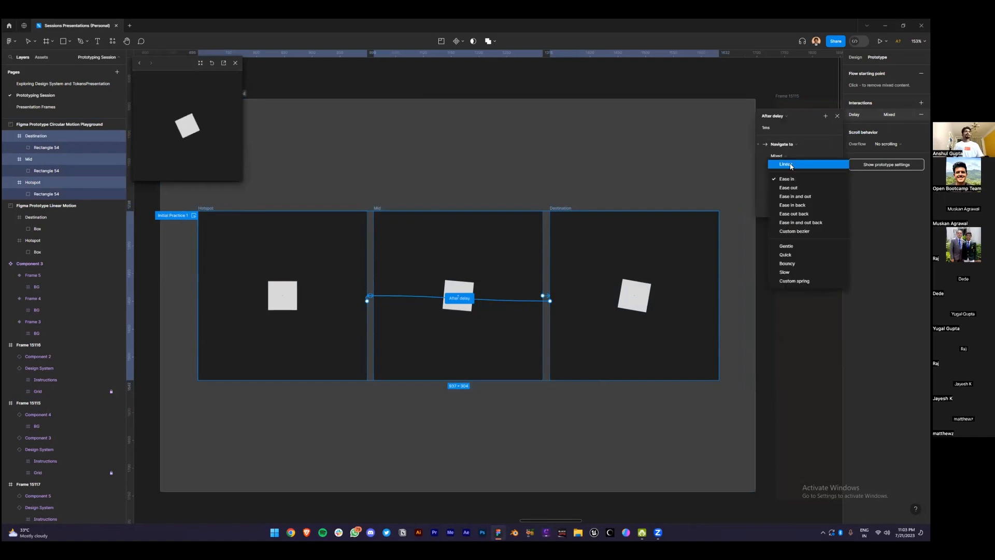
left_click(792, 164)
left_click(591, 188)
Open the Destination frame's after-delay interaction and select its rotated square
double_click(568, 210)
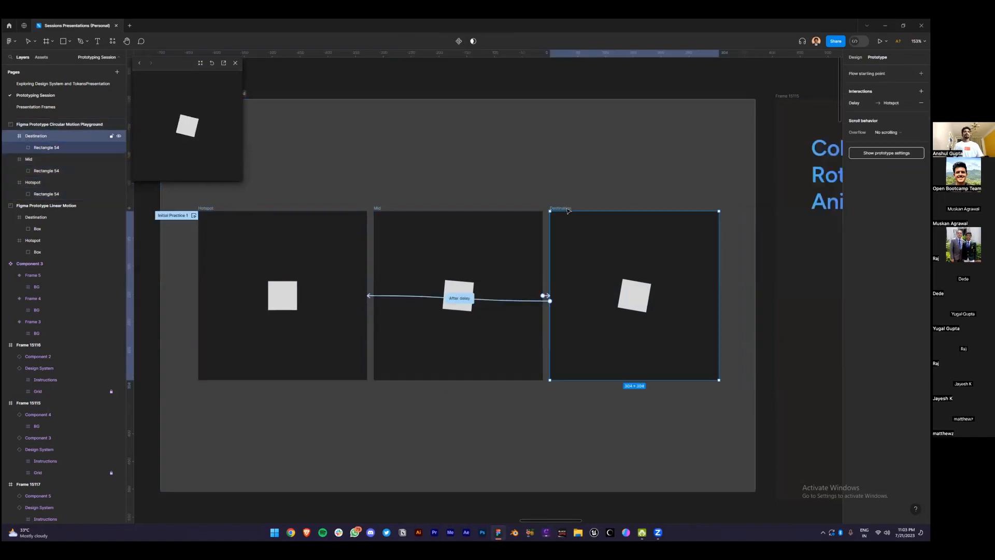
left_click(545, 296)
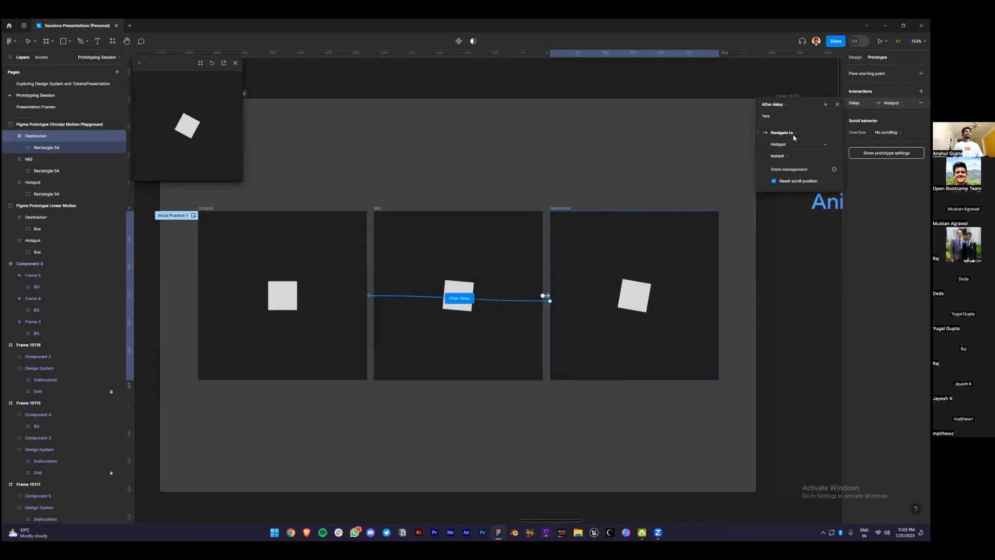
left_click(634, 296)
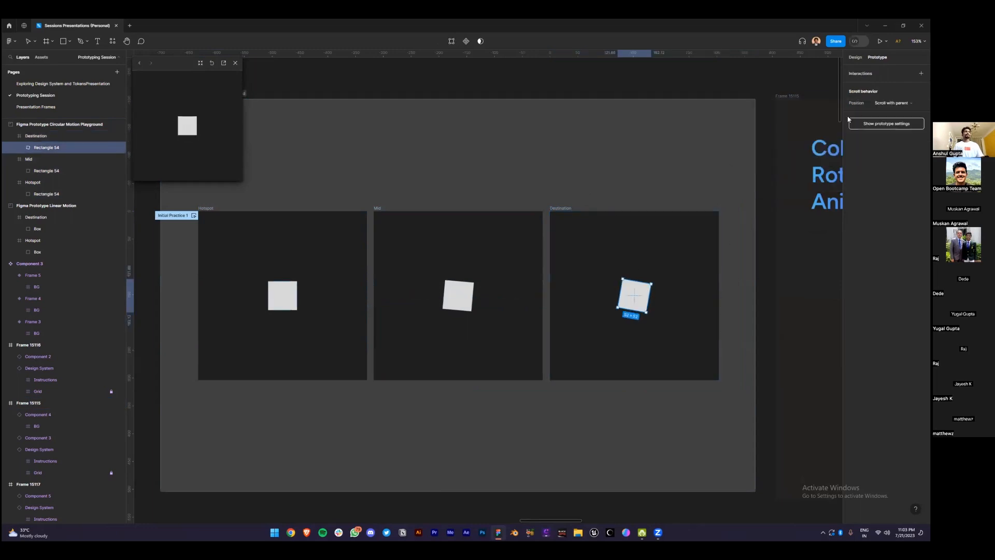
Set the Destination square's rotation to -5° and restart the prototype preview
left_click(855, 57)
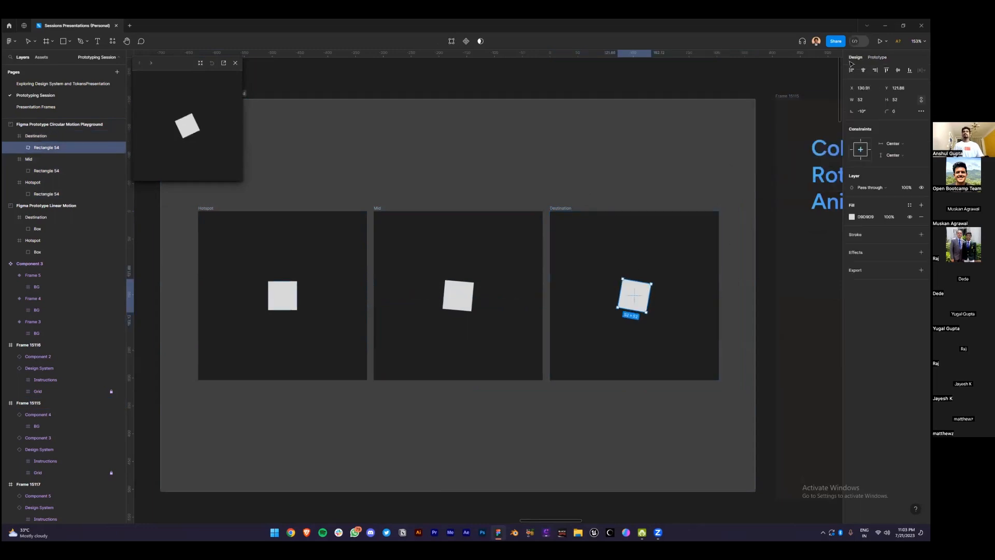
left_click(327, 179)
left_click(206, 208)
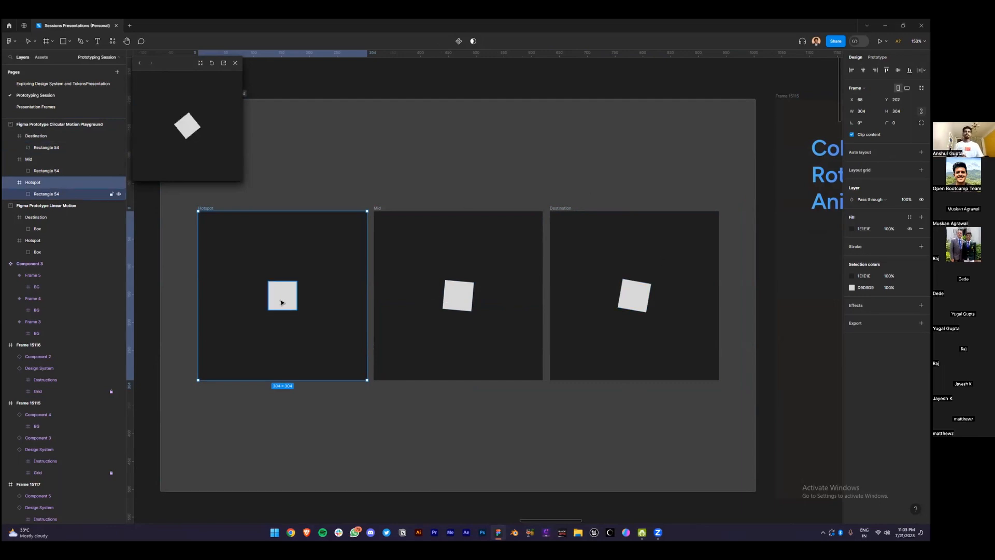
left_click(635, 295)
left_click(862, 111)
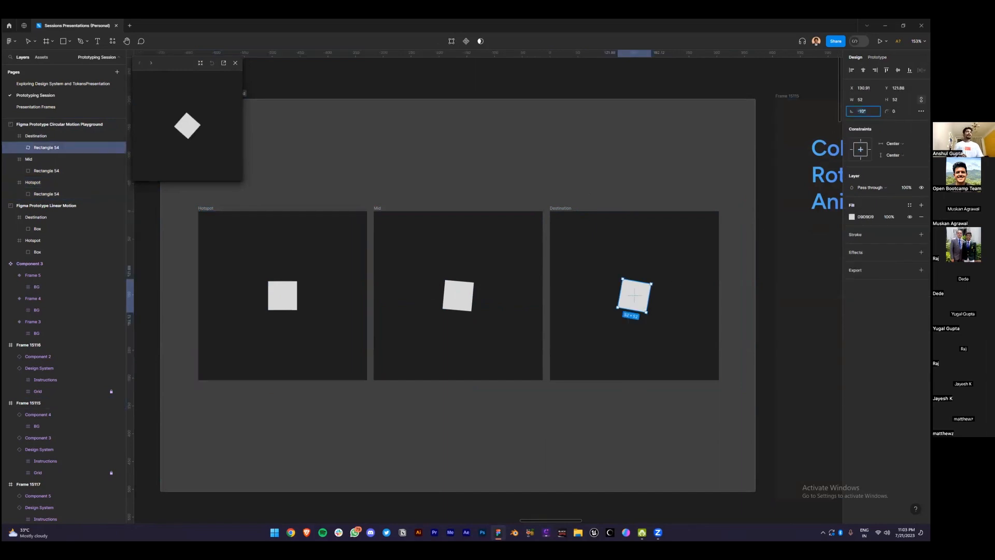
type("-5")
key("Return")
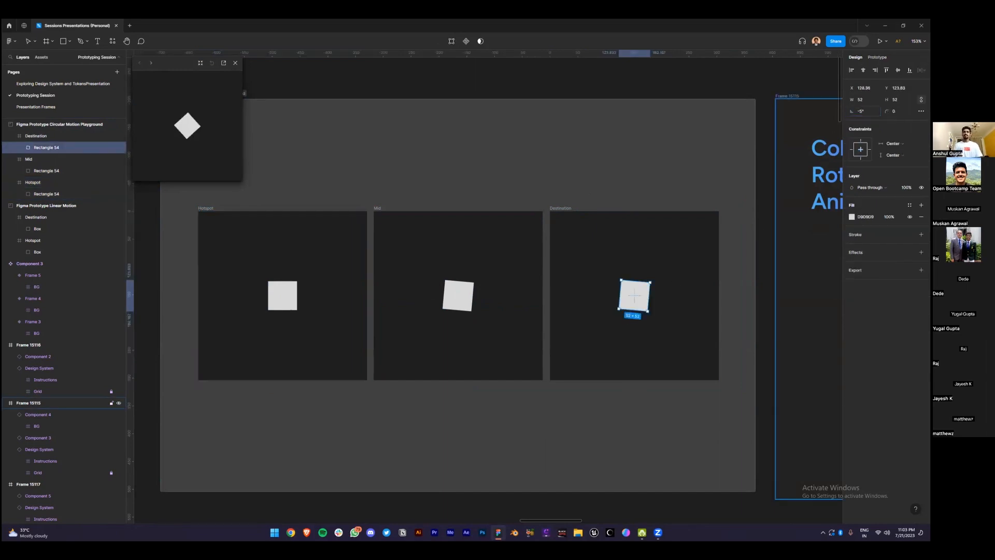
left_click(212, 62)
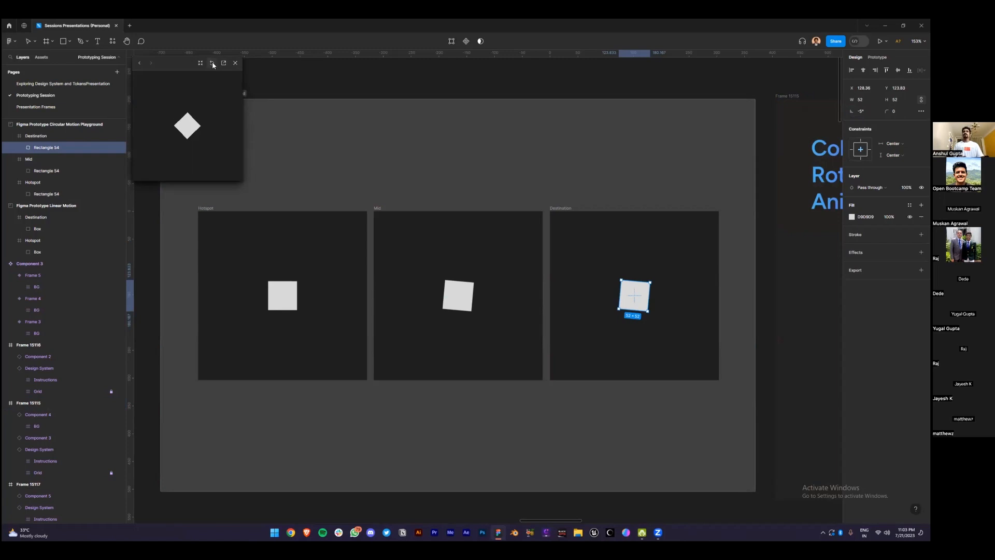
Change the Destination square to -6°, replay the prototype, and close the preview
left_click(860, 111)
left_click(461, 295)
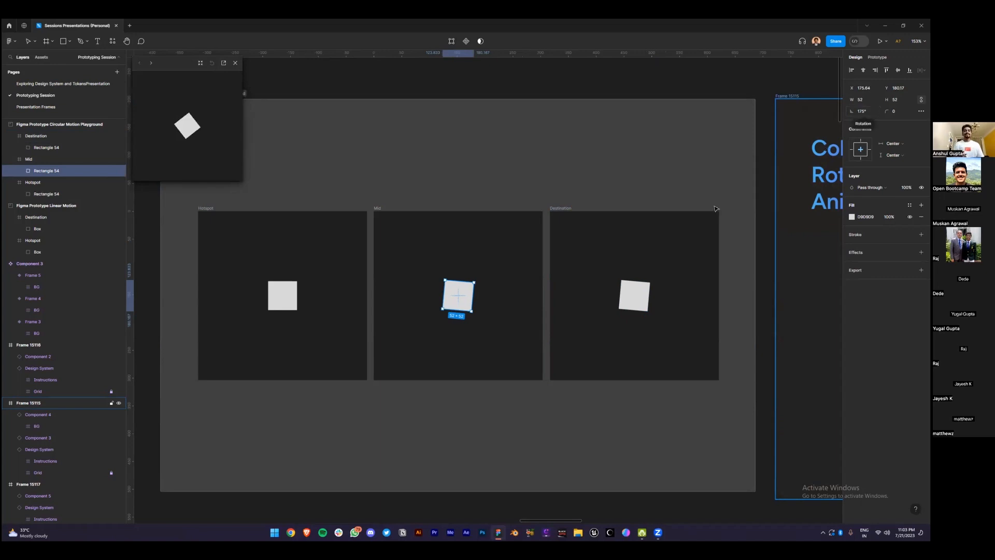
left_click(635, 296)
left_click(861, 111)
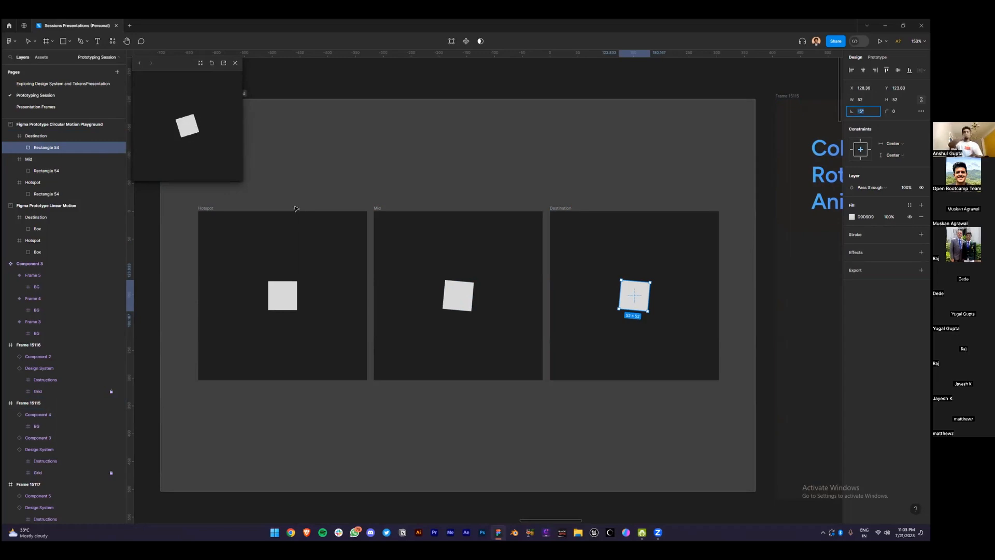
type("6")
key("BackSpace")
type("6")
key("Return")
left_click(211, 64)
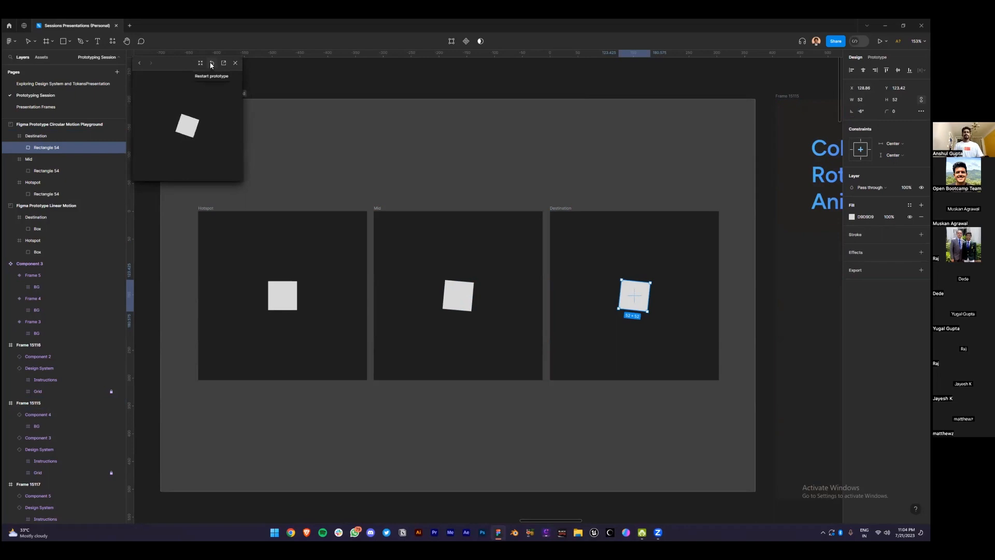
left_click(235, 64)
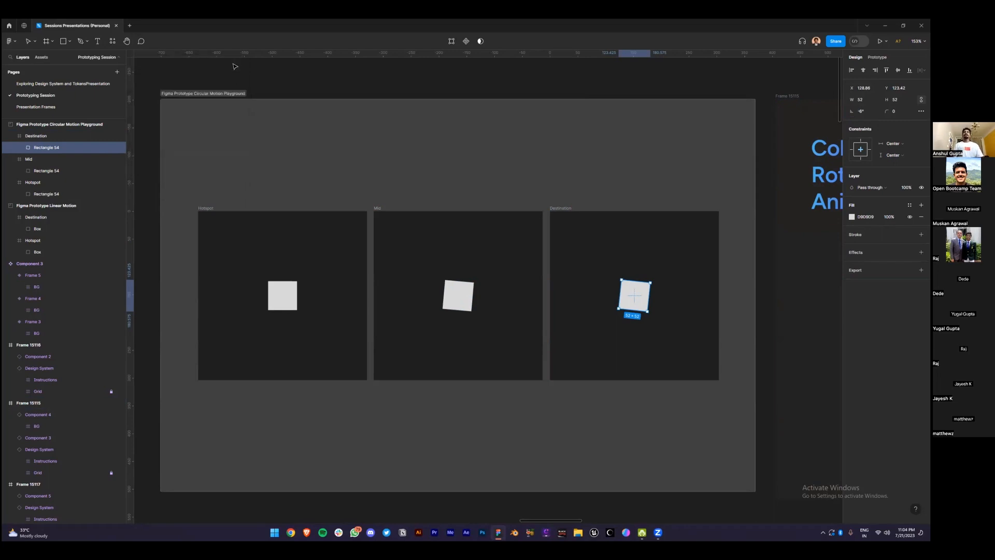
Navigate to the Colorful Rotational Animation frame and inspect the Component 3 variants' gradient layers
scroll(258, 171, "down", 4)
left_click_drag(472, 110, 235, 126)
scroll(382, 147, "up", 2)
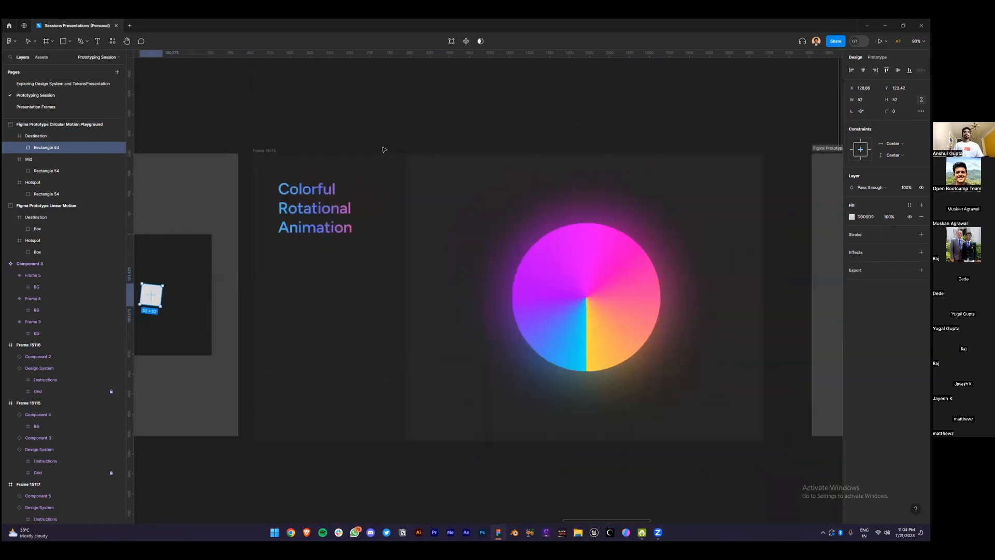
scroll(384, 149, "up", 1)
left_click(245, 153)
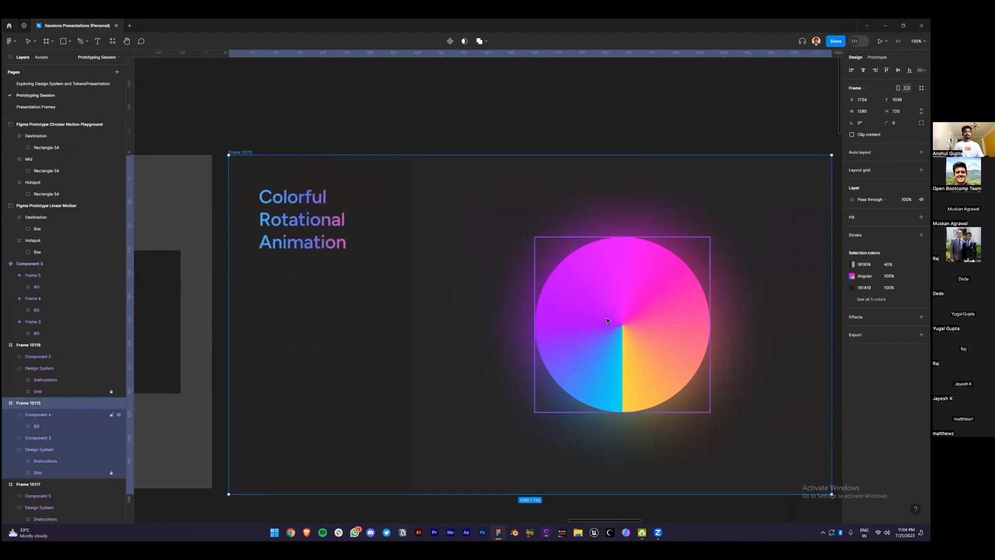
scroll(607, 318, "down", 1)
left_click(605, 295)
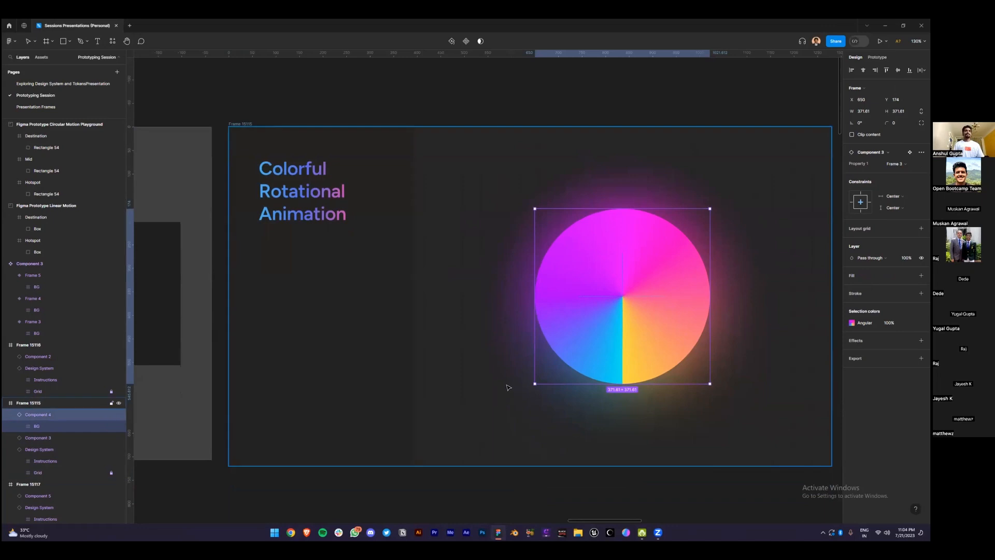
scroll(508, 387, "down", 4)
scroll(508, 387, "down", 3, "ctrl")
scroll(501, 415, "down", 4)
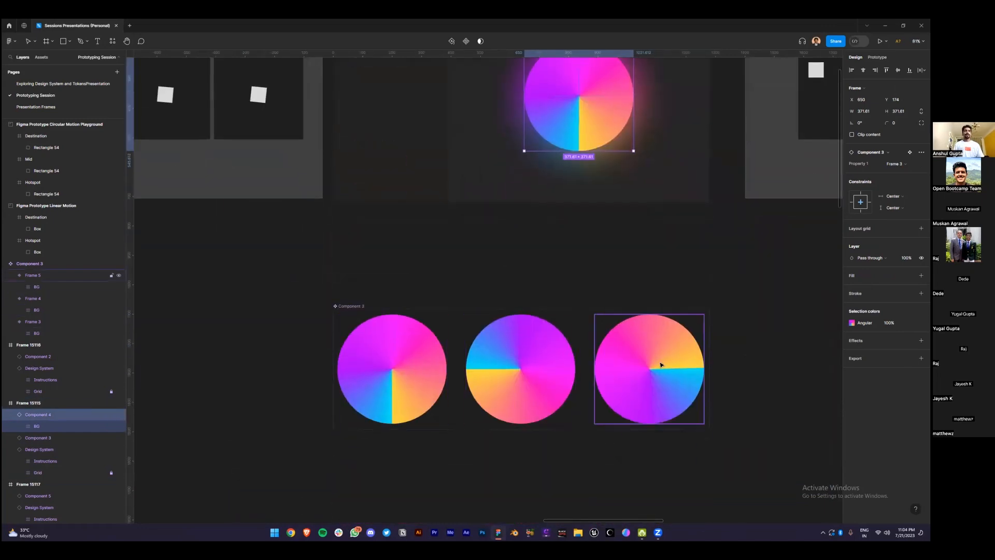
left_click(382, 379)
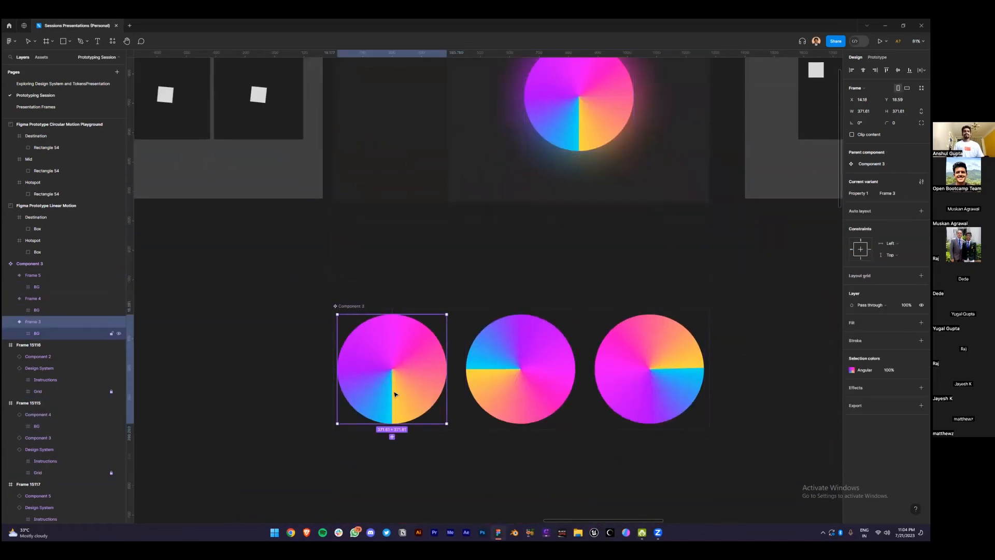
double_click(394, 393)
left_click(560, 389)
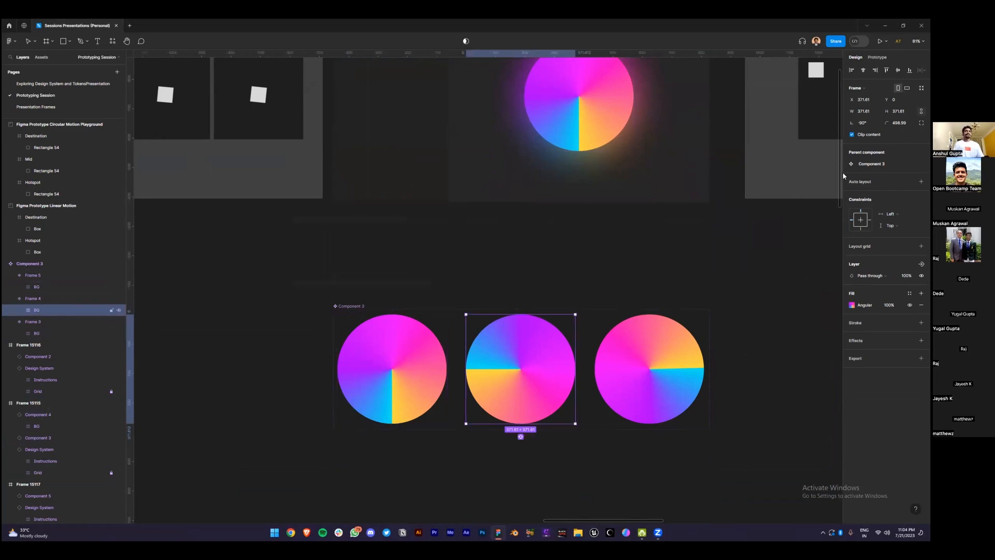
left_click(669, 389)
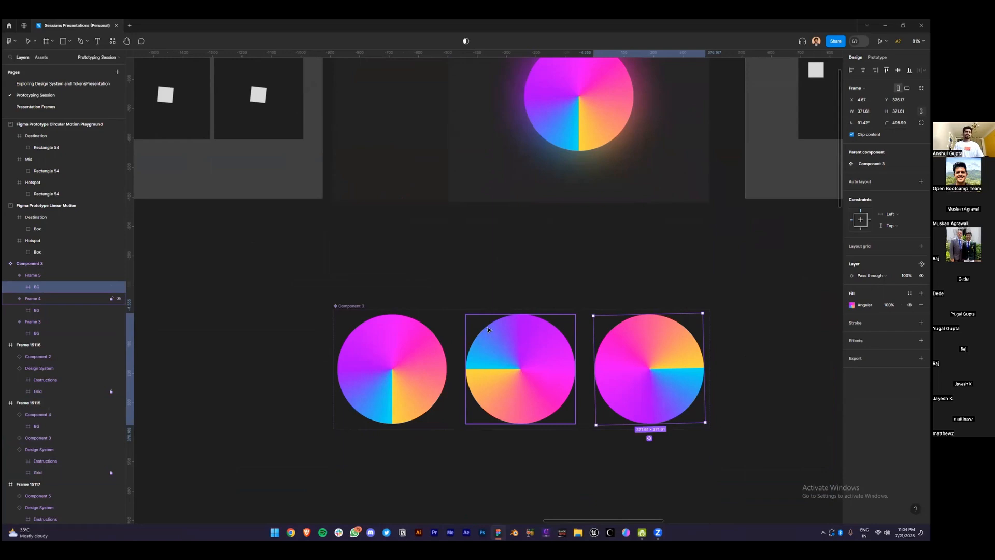
Rotate the middle variant circle's BG gradient to -133.23°
left_click(538, 343)
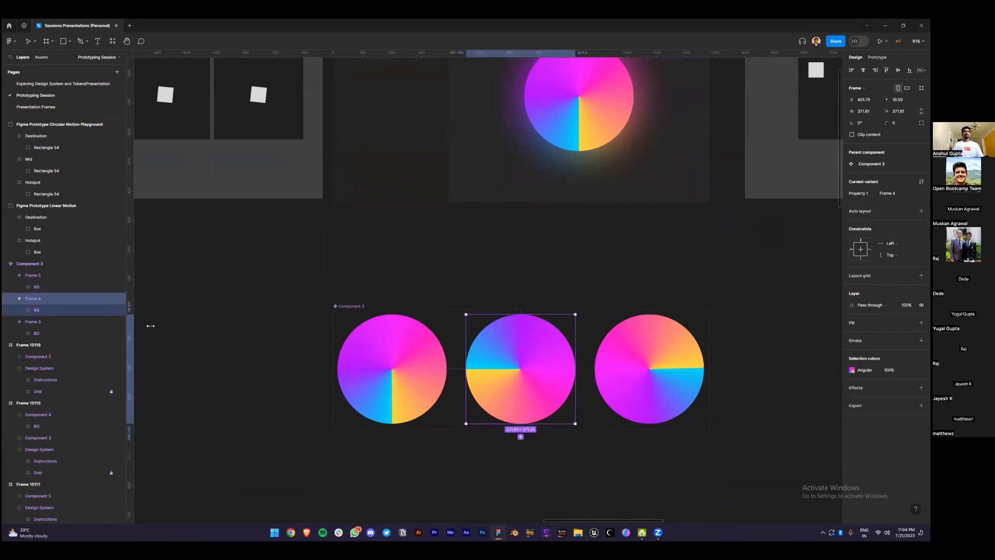
left_click(73, 310)
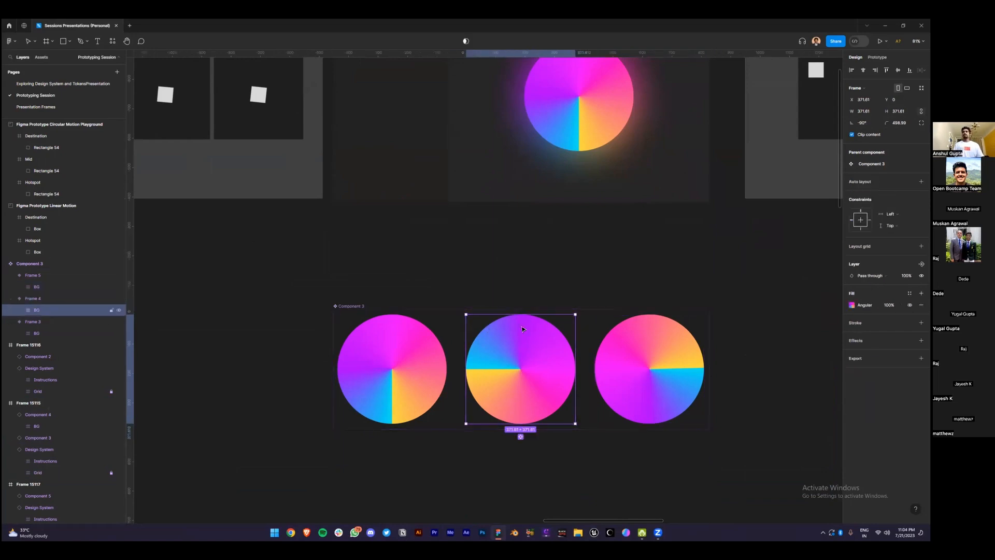
left_click_drag(584, 317, 584, 369)
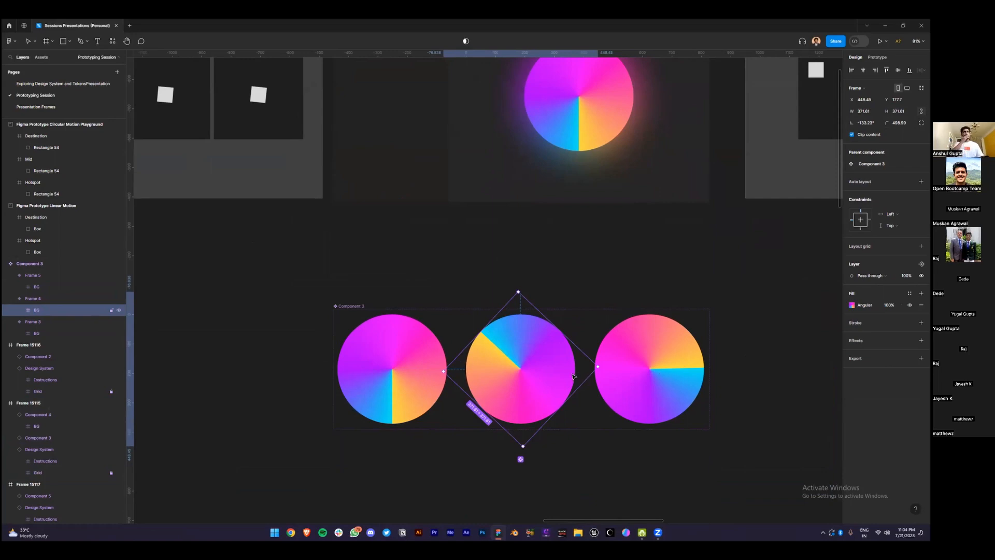
scroll(574, 376, "up", 3)
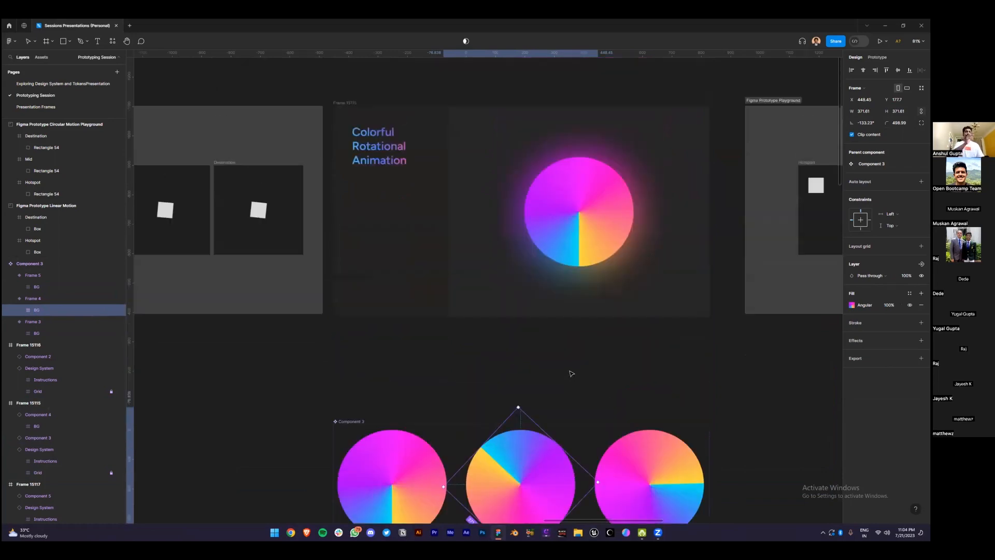
left_click(564, 197)
left_click(118, 415)
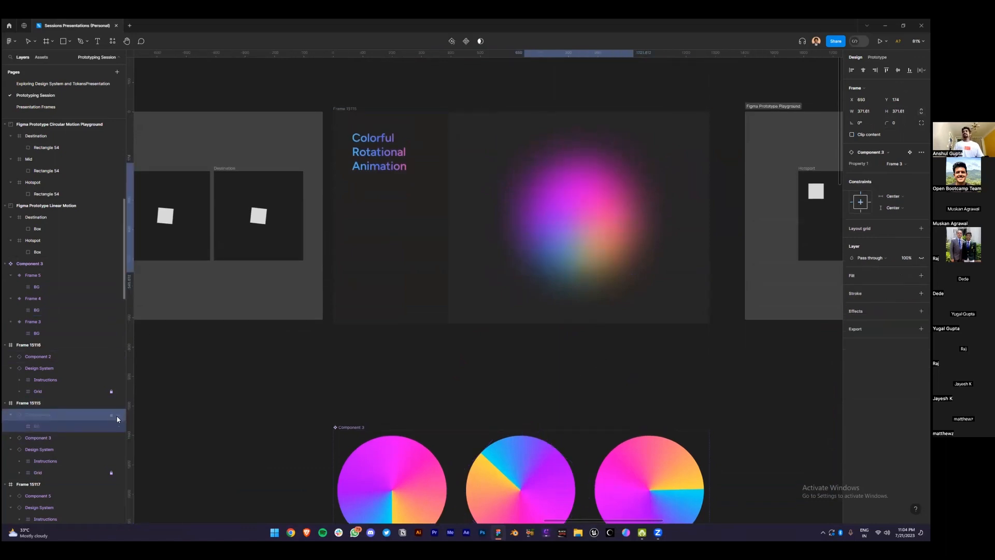
left_click(85, 438)
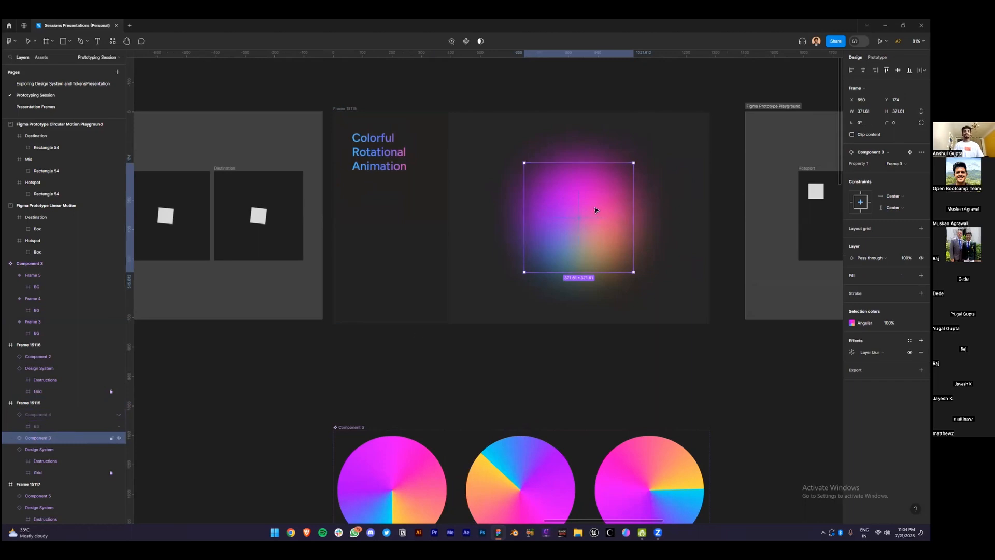
left_click(118, 414)
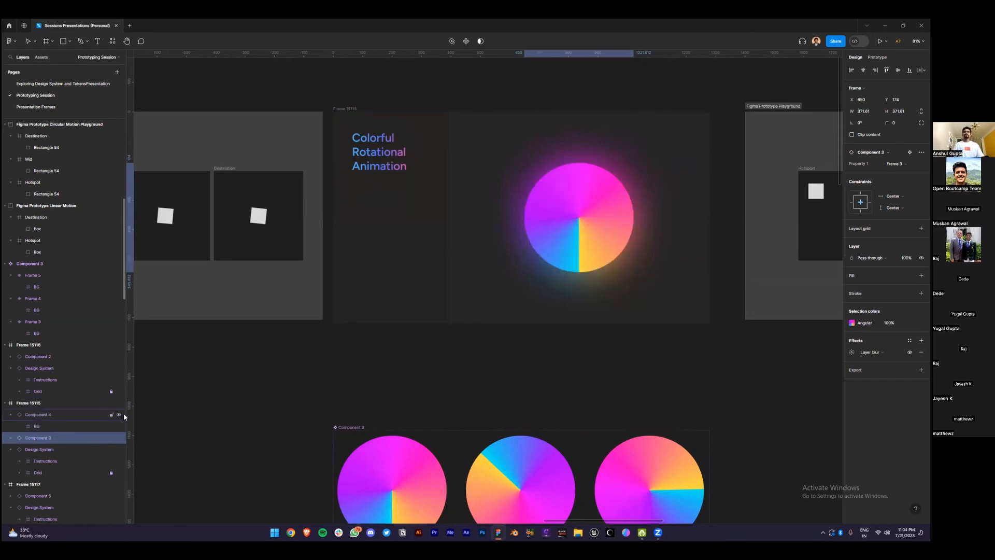
left_click(345, 109)
key("shift+space")
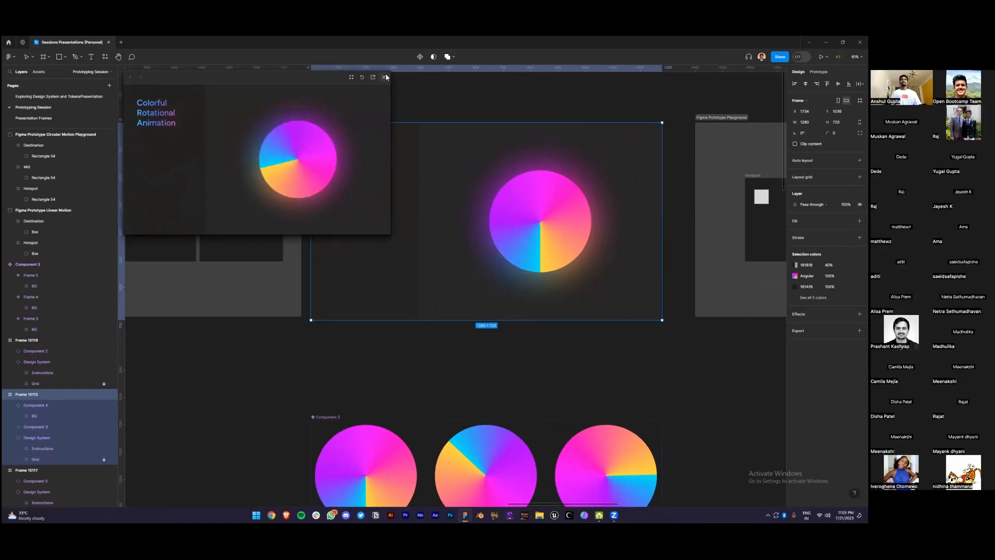
left_click(413, 63)
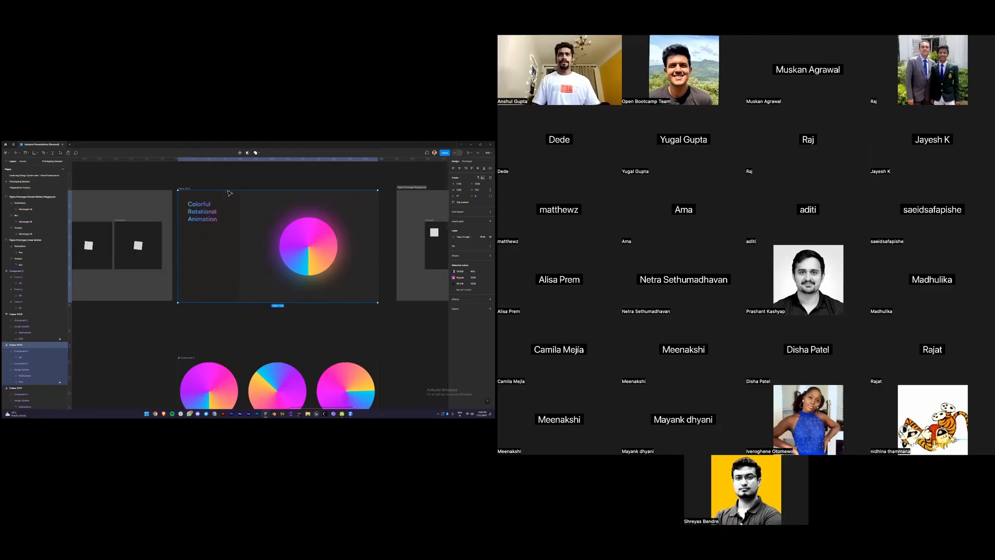
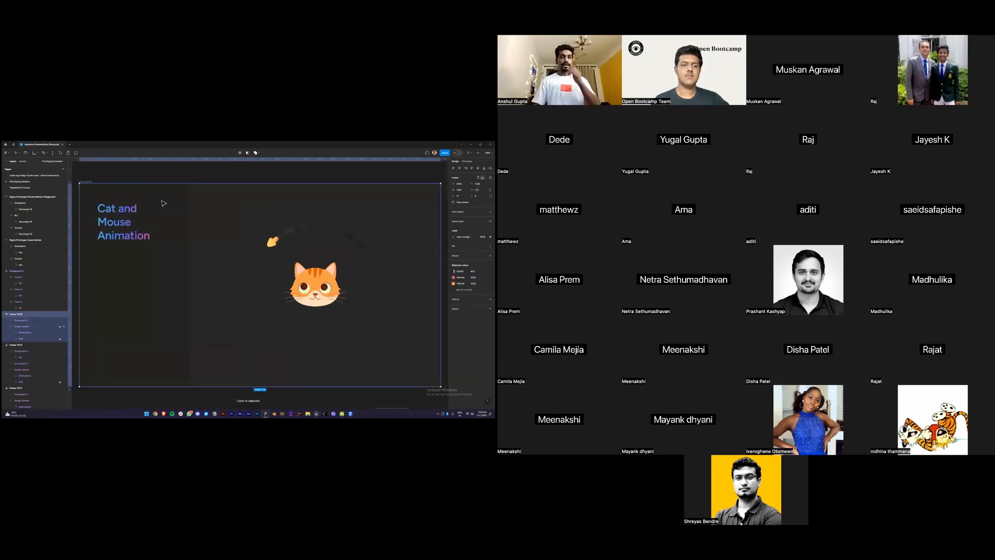
Play the Cat and Mouse Animation preview and select the cat face group
key("shift+space")
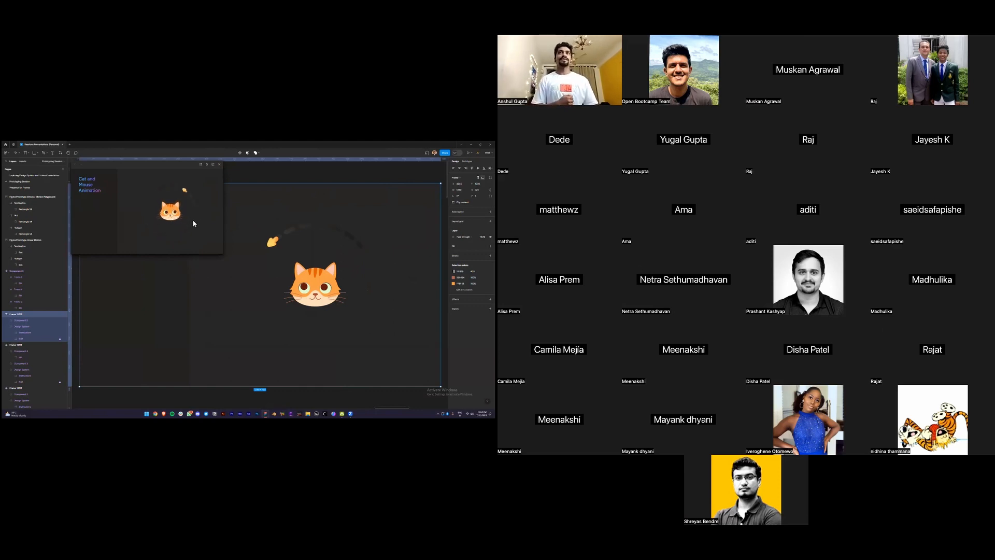
double_click(324, 287)
double_click(325, 287)
left_click(326, 296)
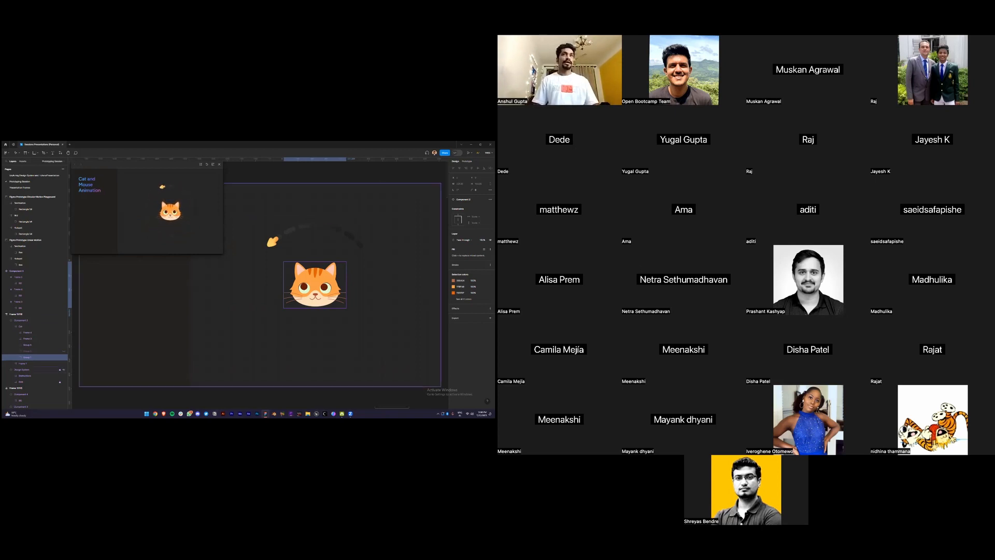
Close the floating preview and bring the Hotspot playground frame's square into view
scroll(302, 245, "down", 3)
left_click(219, 164)
left_click_drag(223, 233, 354, 247)
left_click(186, 267)
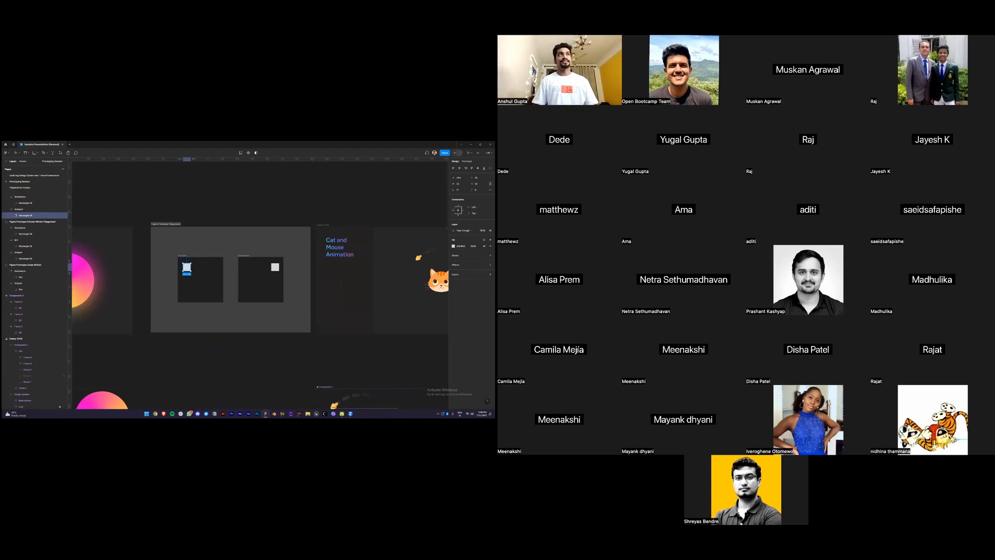
Inspect the cat animation's arc path and mouse icon, then zoom to fit the Prototype Playground section
left_click_drag(414, 259, 332, 242)
left_click(368, 234, "ctrl")
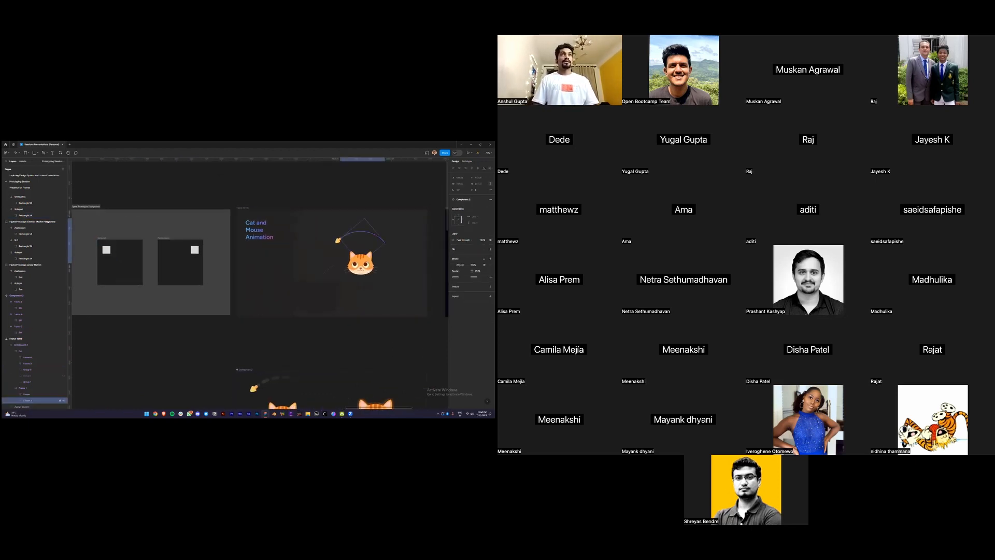
scroll(368, 236, "up", 3)
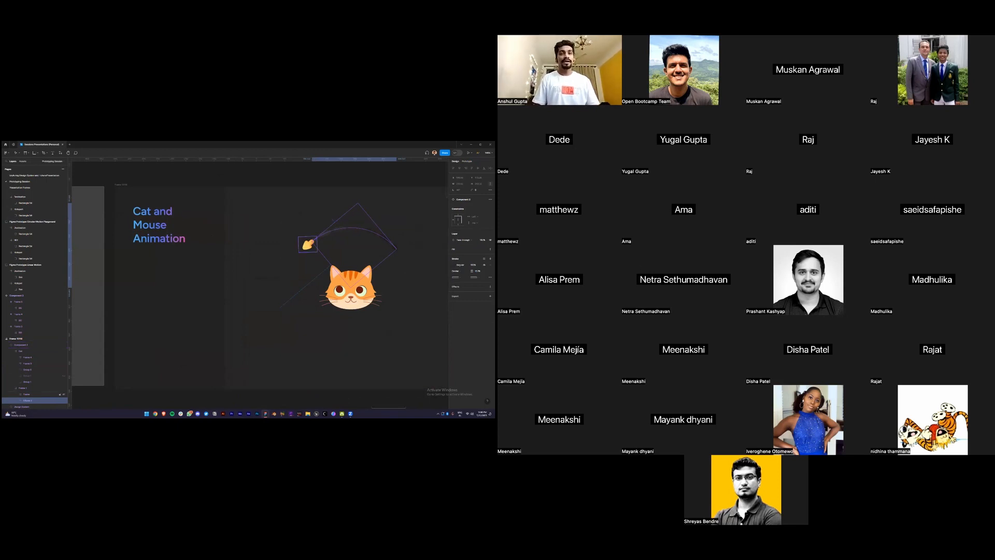
left_click(308, 244)
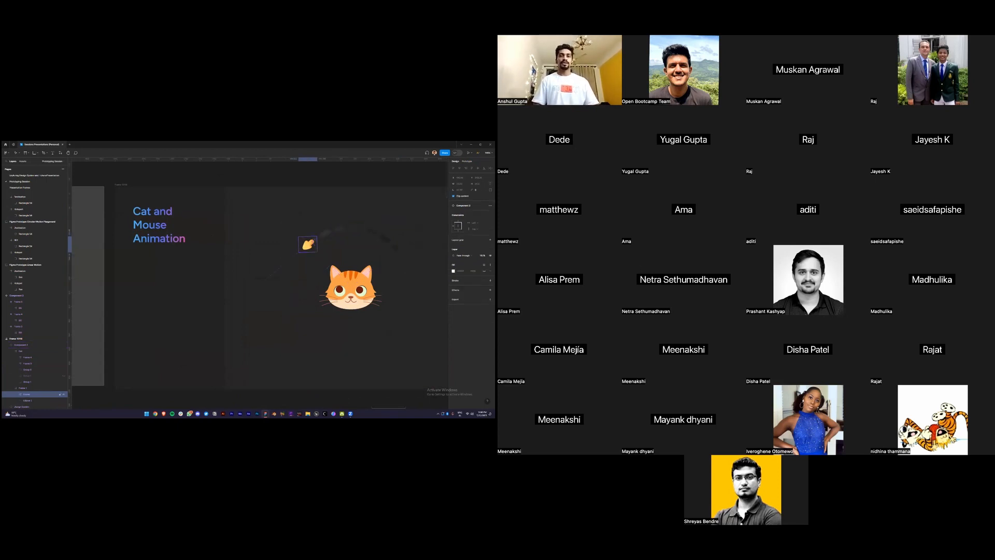
scroll(307, 244, "down", 1)
scroll(309, 244, "down", 3)
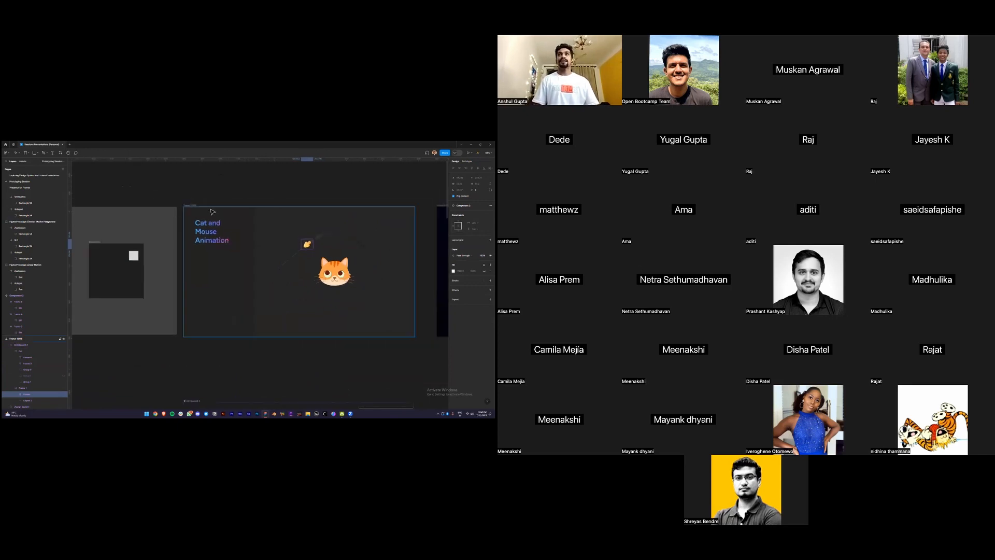
left_click_drag(174, 195, 225, 204)
left_click_drag(125, 232, 222, 245)
scroll(223, 245, "up", 2)
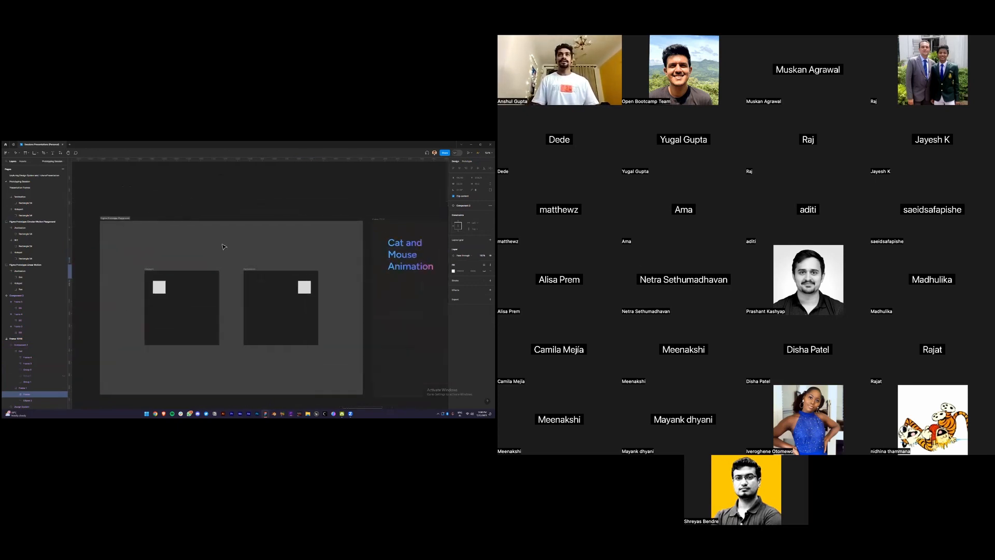
left_click(118, 219)
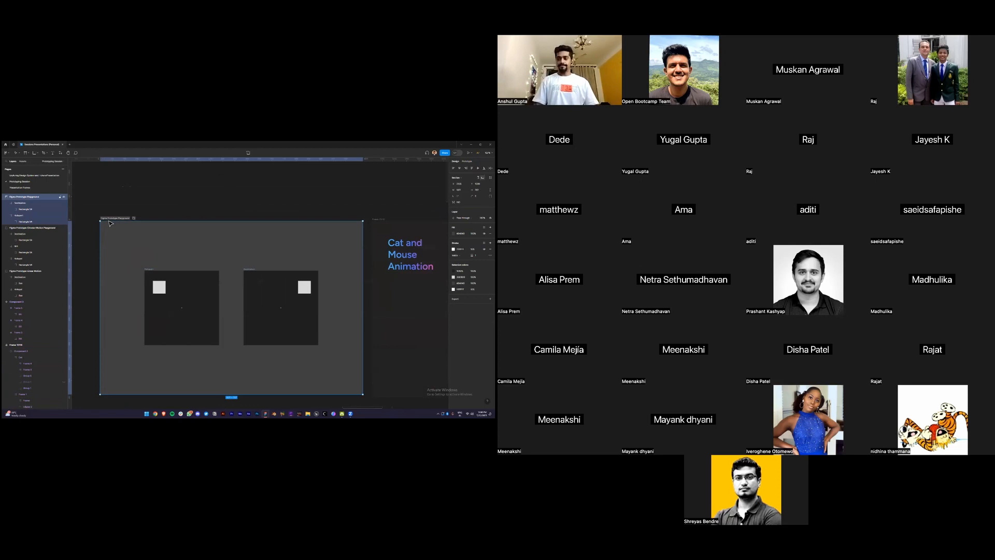
key("shift+2")
Snap the left square to the top centre and the right square to the middle left
left_click_drag(168, 261, 200, 257)
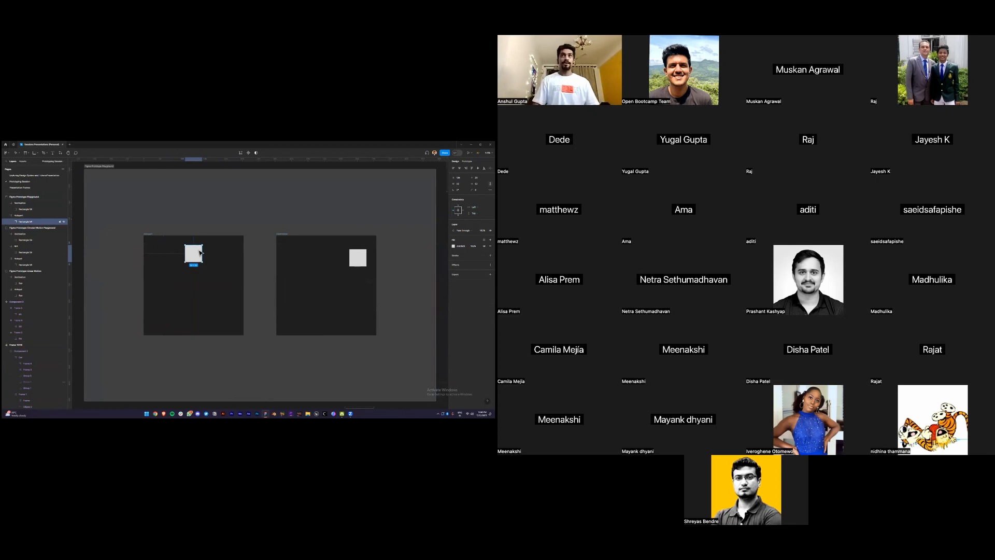
left_click_drag(357, 258, 296, 285)
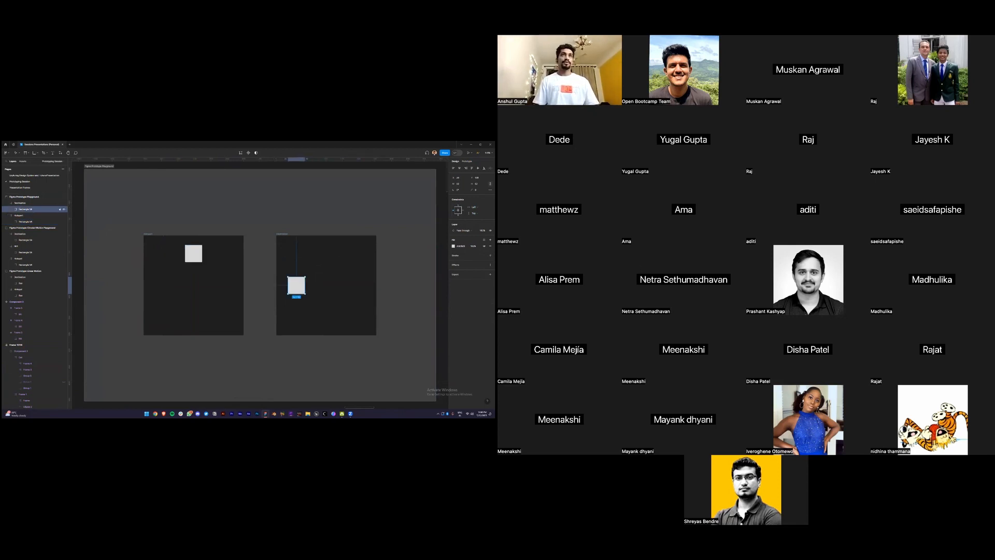
mouse_move(197, 256)
left_mouse_down()
mouse_move(174, 278)
mouse_move(202, 253)
mouse_move(169, 265)
mouse_move(162, 282)
mouse_move(188, 252)
mouse_move(200, 258)
left_mouse_up()
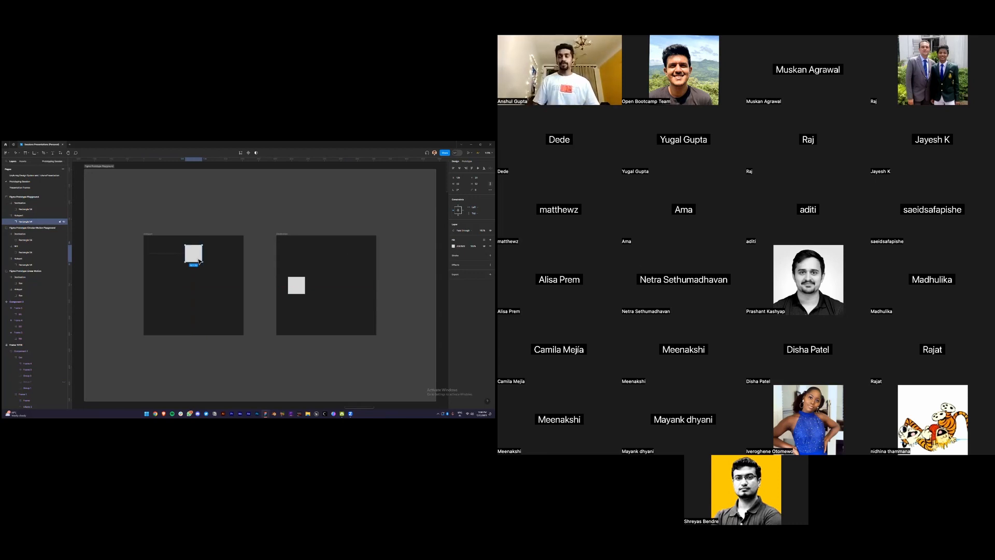
Draw a new frame covering the left playground frame
key("f")
key("v")
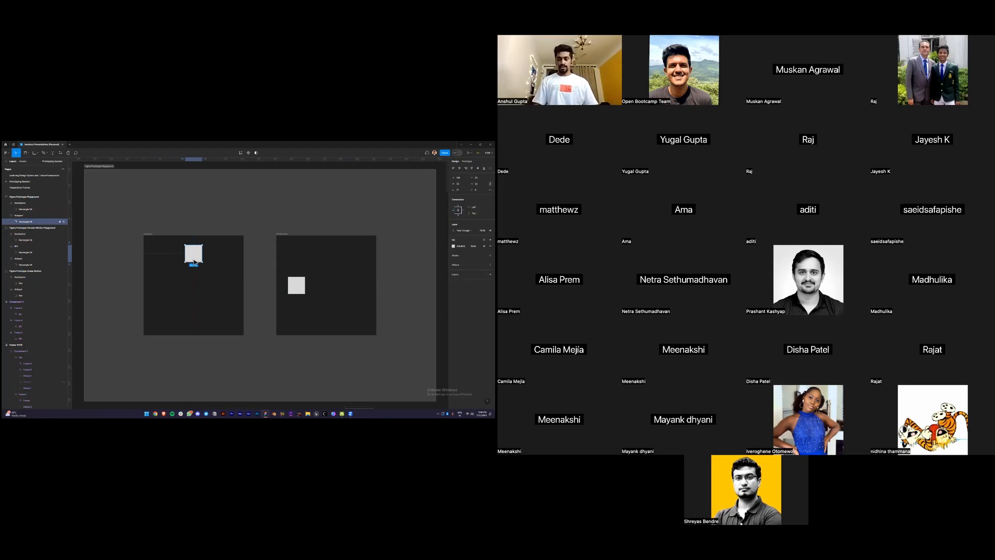
key("f")
left_click_drag(145, 236, 243, 335)
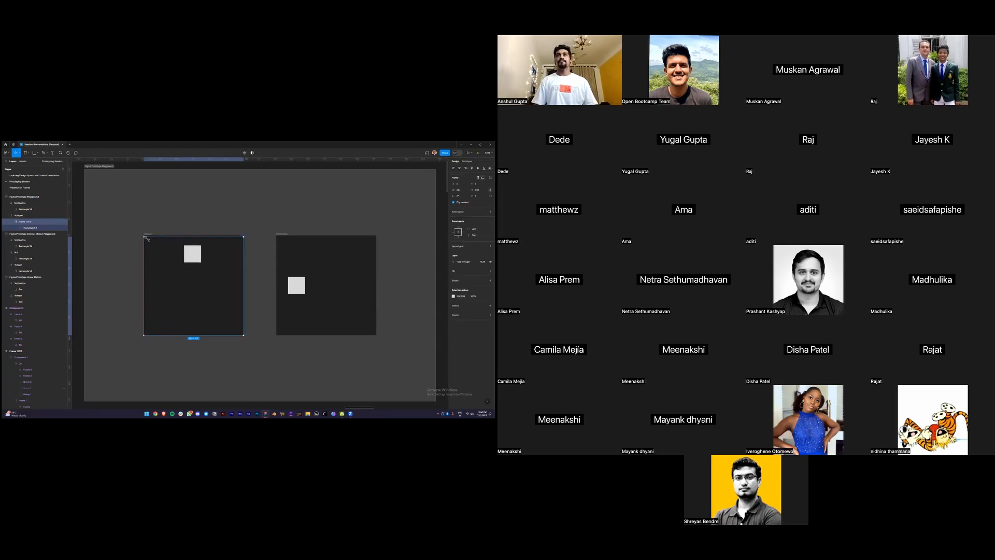
Try rotating the new frame and its square about 76°, then undo it
left_click(31, 227)
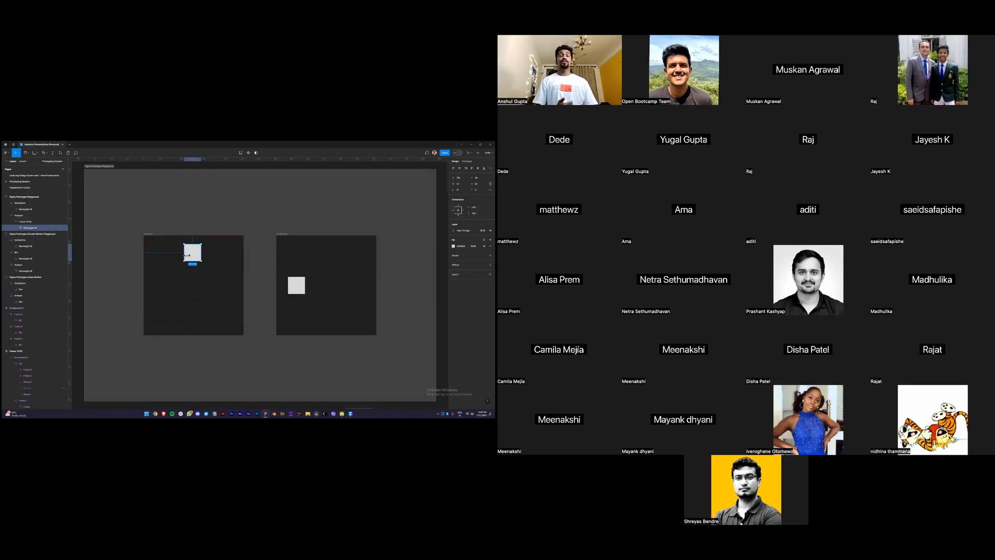
left_click(20, 224)
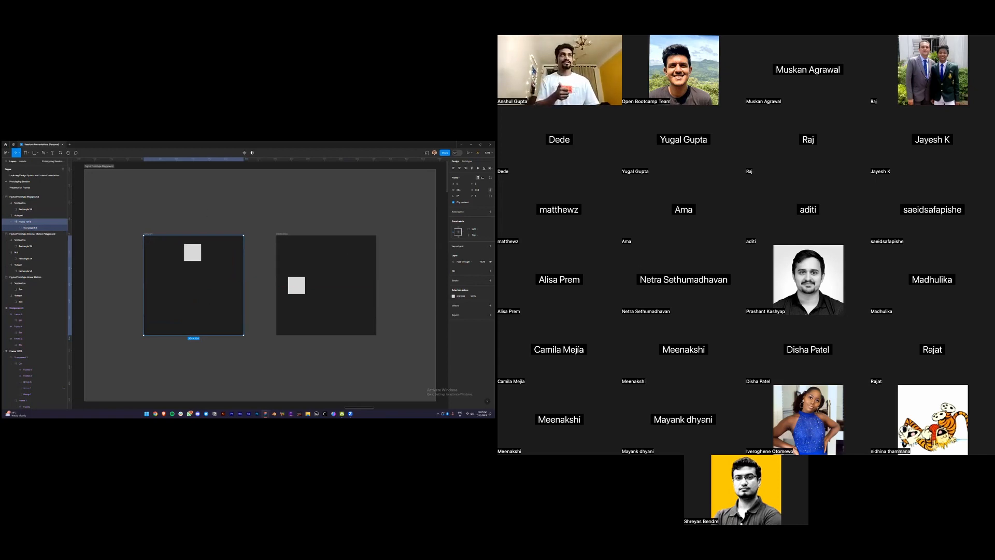
left_click_drag(454, 196, 422, 202)
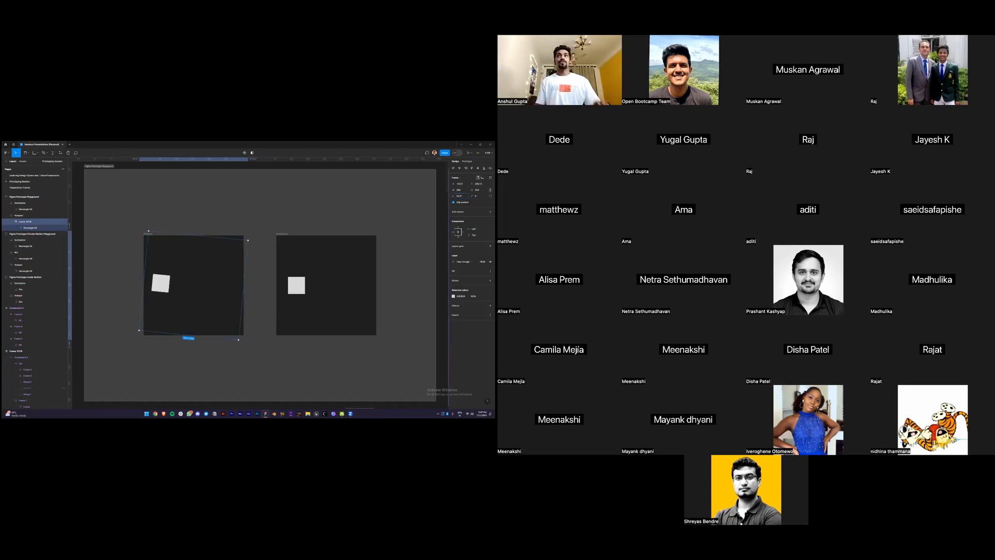
key("ctrl+z")
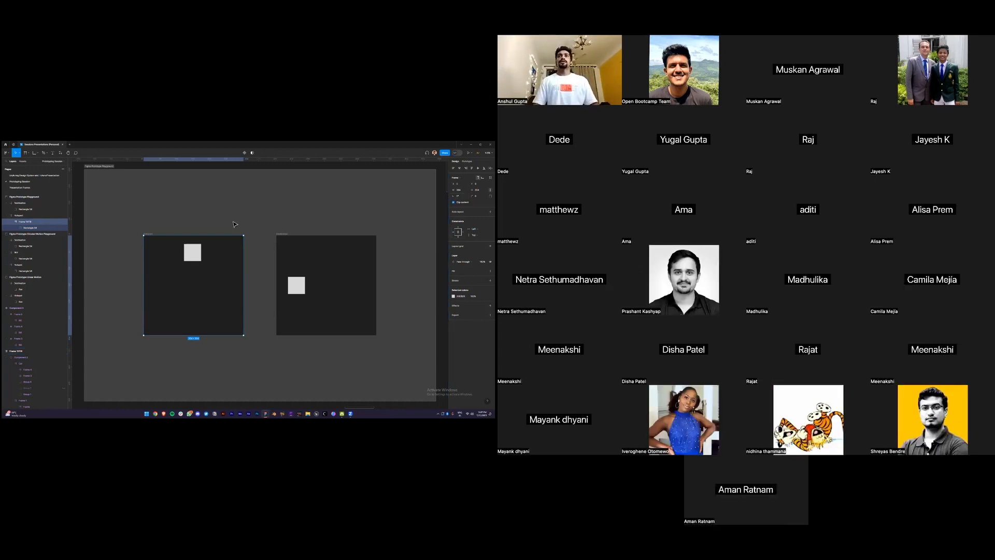
Nudge Hotspot left and Destination right, then delete the Destination frame
left_click_drag(150, 239, 135, 239)
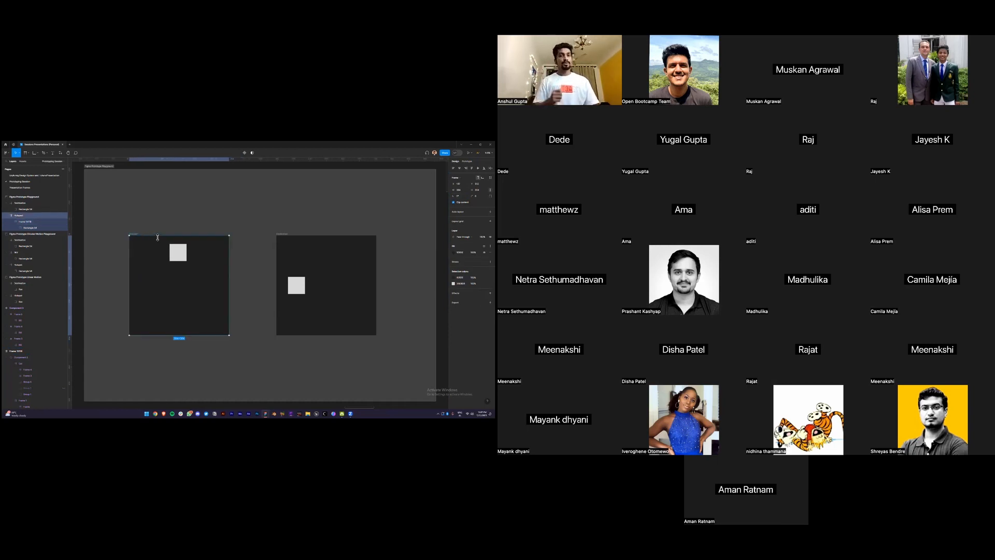
left_click_drag(311, 259, 344, 259)
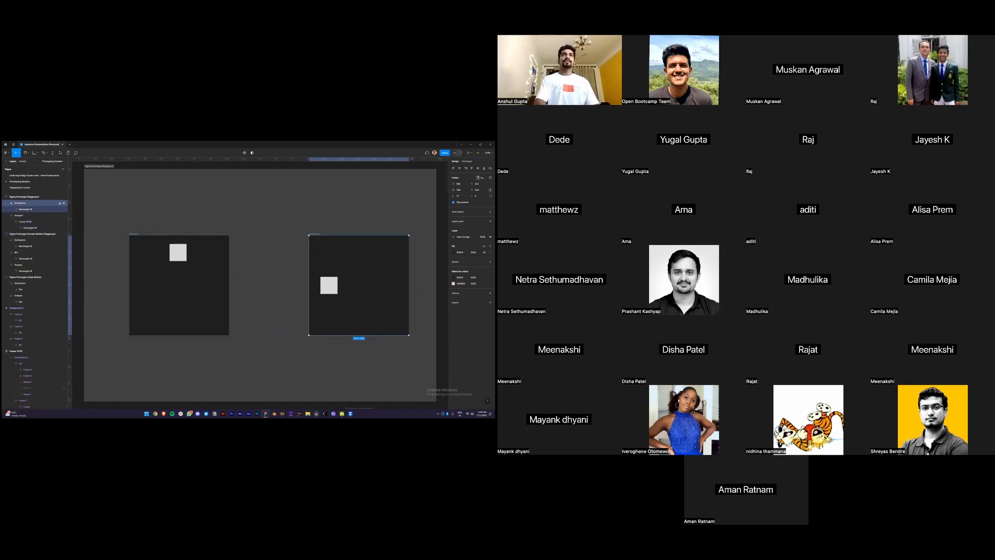
left_click(330, 285)
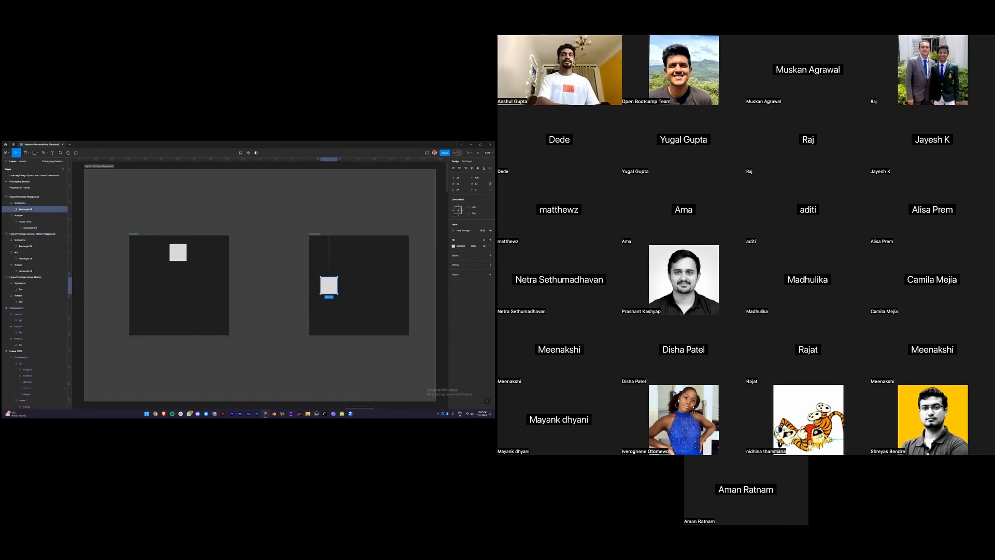
left_click(166, 251)
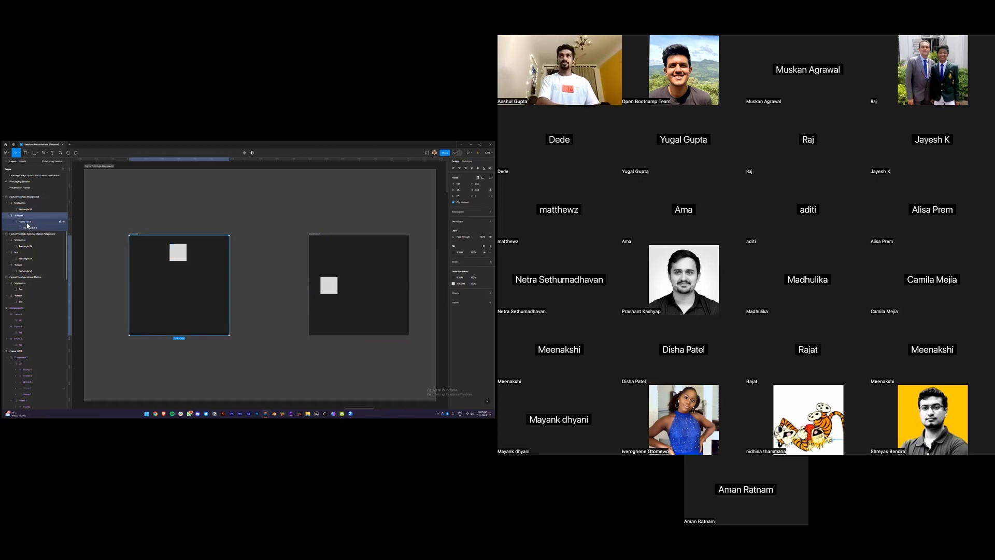
left_click(27, 223)
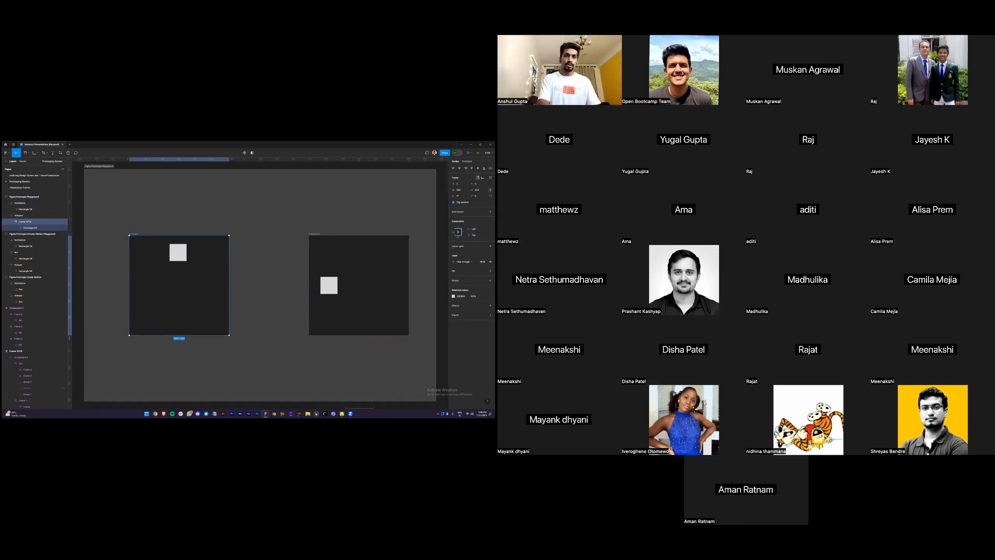
left_click(360, 282)
key("Delete")
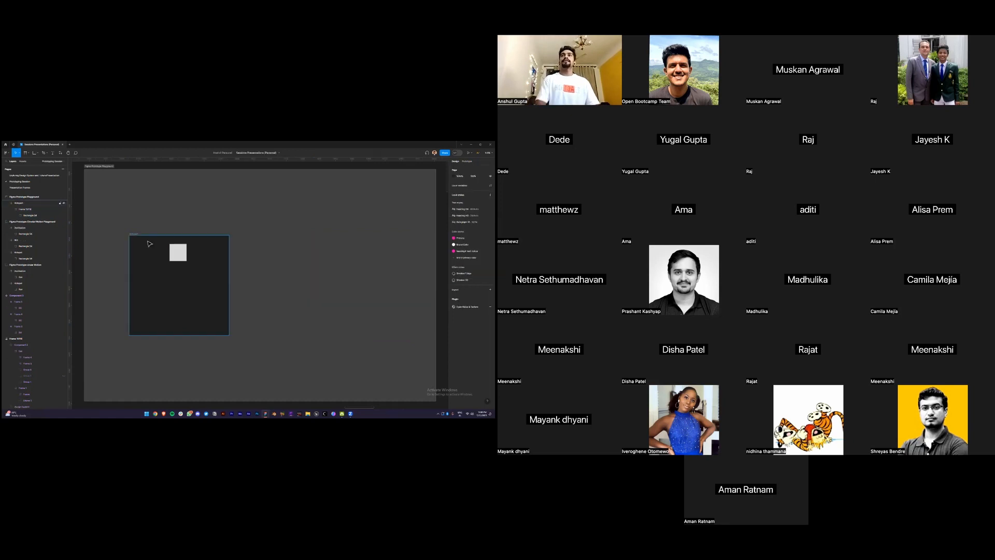
Reposition the Hotspot frame and rename the duplicated frame
left_click_drag(138, 238, 236, 237)
double_click(234, 234)
key("Caps_Lock")
type("D")
key("Caps_Lock")
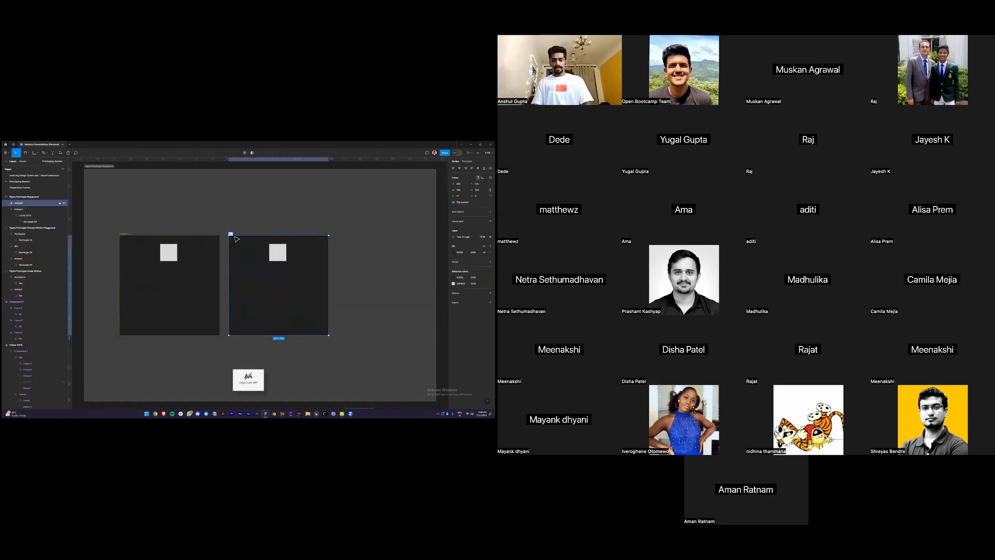
Rotate Mid's inner frame and square to 135°
double_click(278, 252)
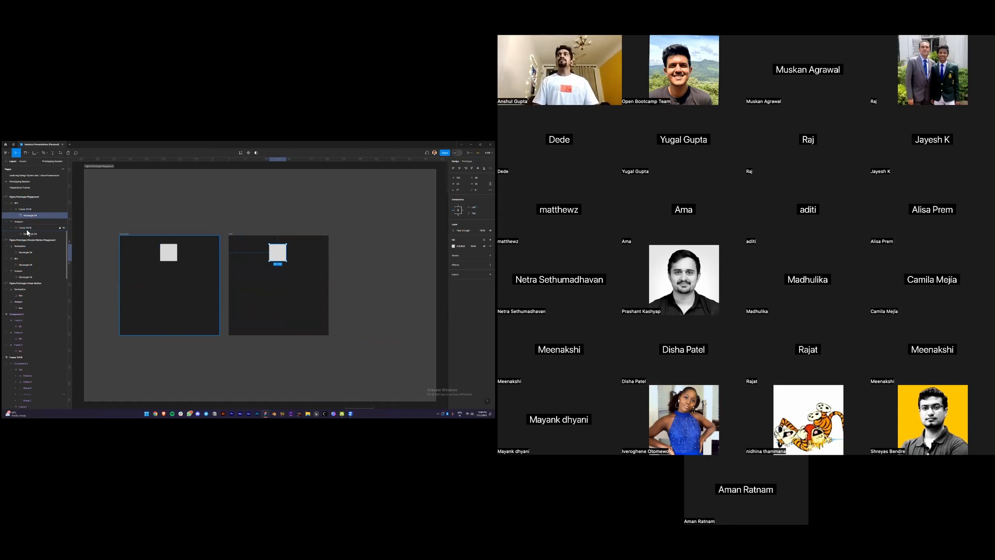
left_click(29, 210)
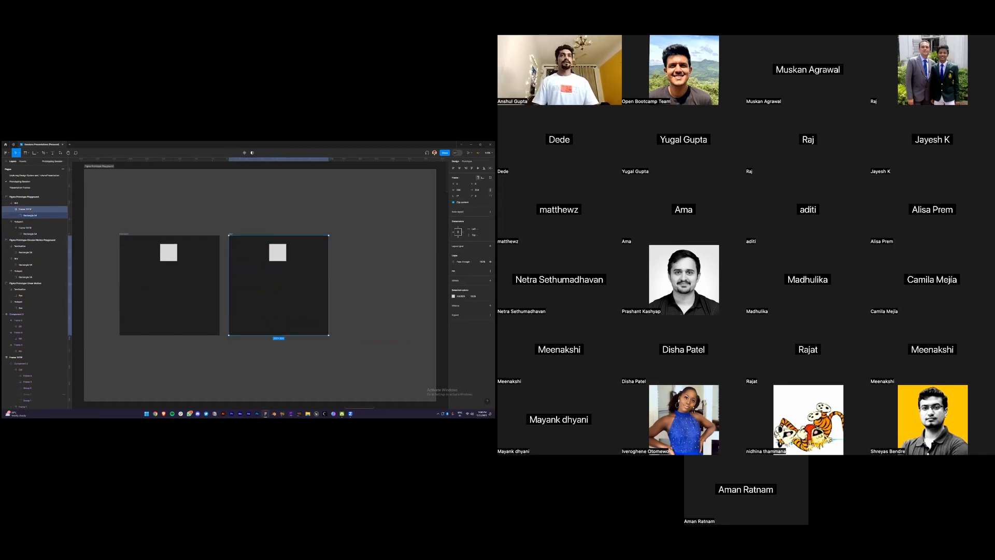
left_click_drag(332, 337, 261, 215)
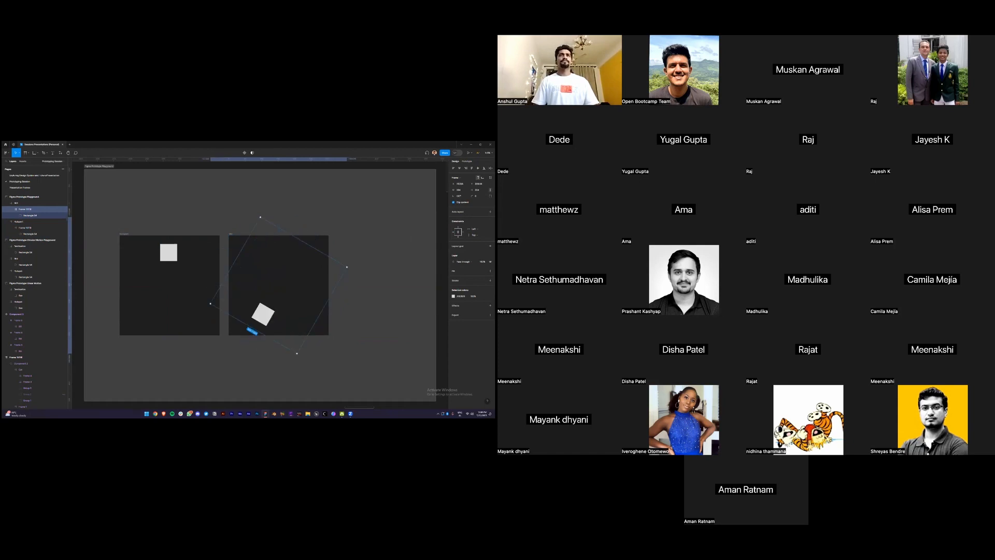
left_click(223, 284)
Duplicate Mid as a new 'Destination' frame and rotate its square toward the upper right
left_click(232, 234)
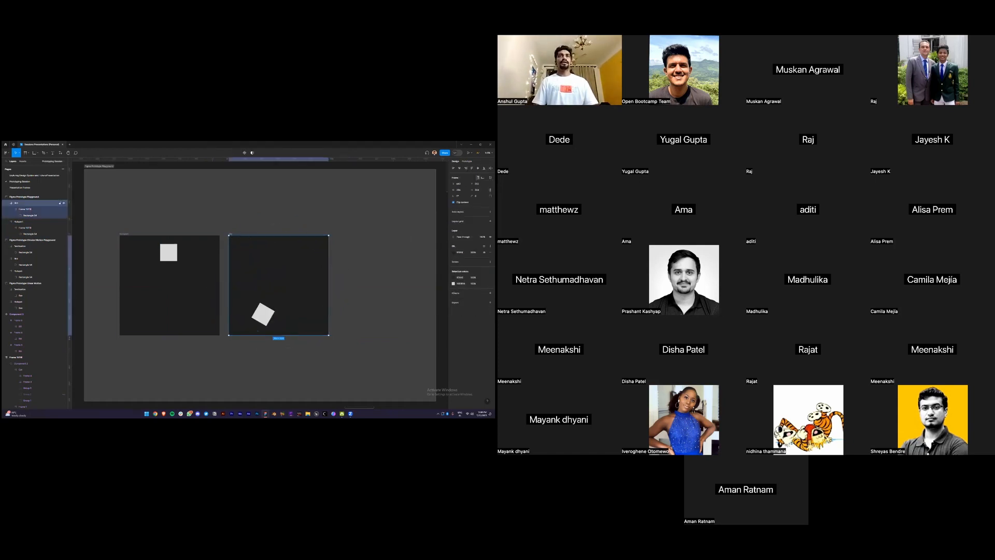
key("ctrl+d")
left_click(231, 235, "shift")
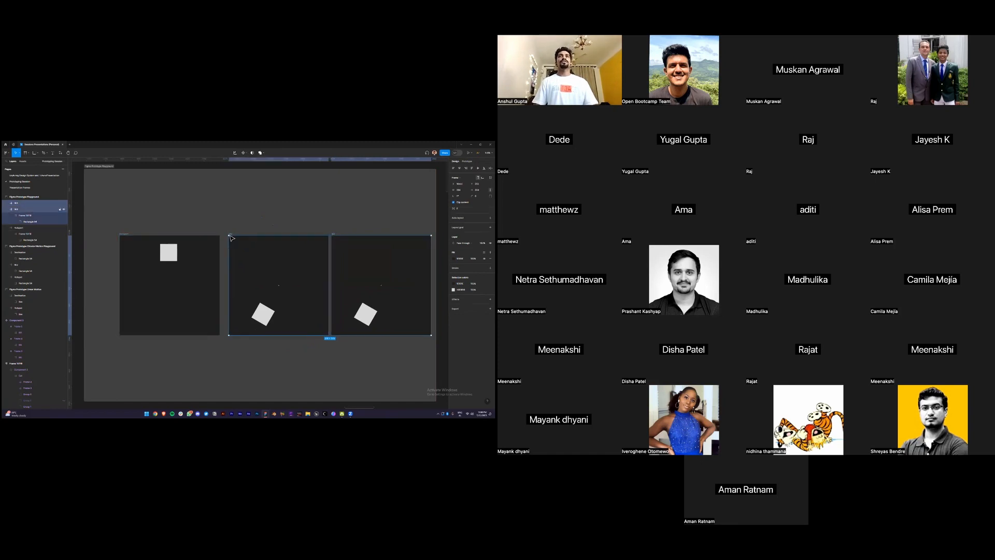
left_click(123, 234, "shift")
scroll(124, 234, "right", 1)
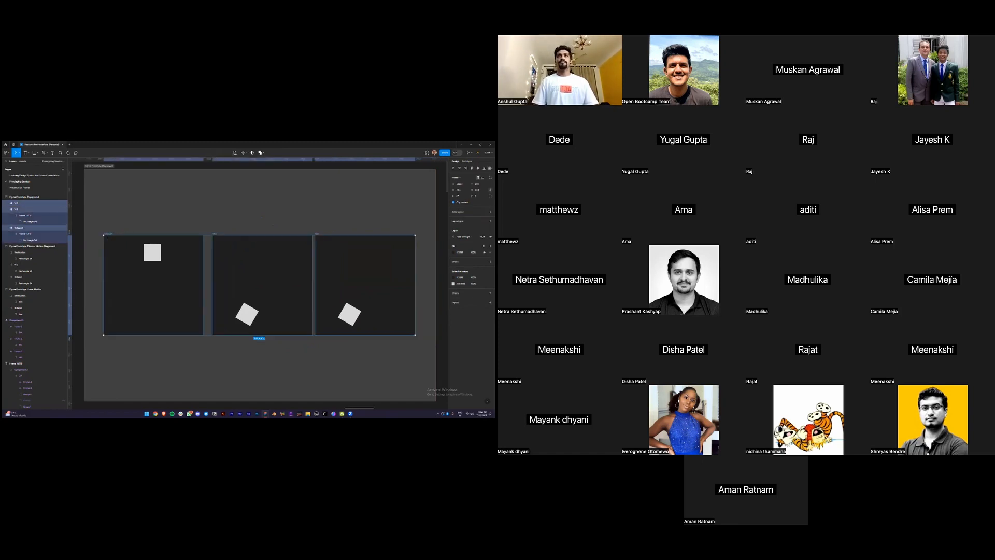
left_click(318, 233)
key("Caps_Lock")
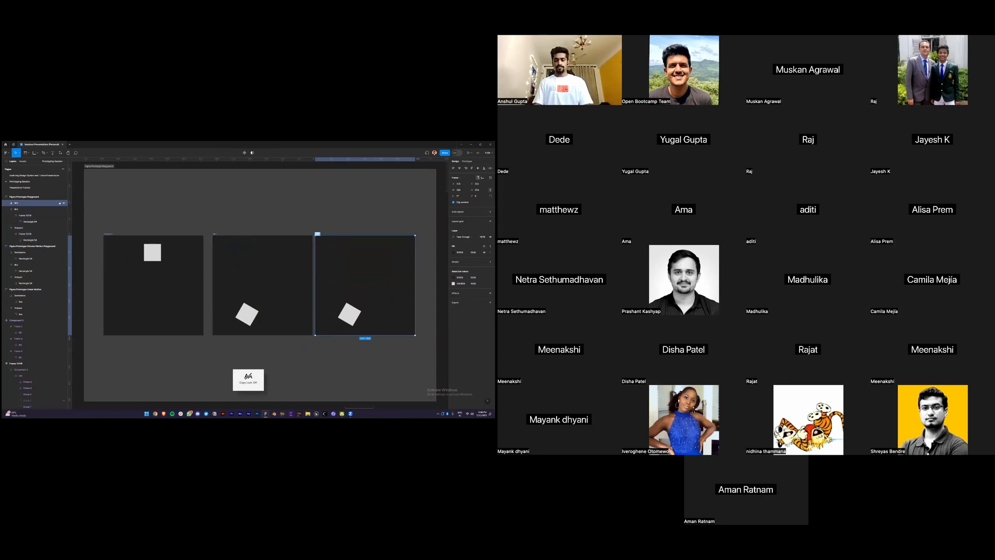
key("Return")
key("Return")
left_click_drag(385, 357, 367, 211)
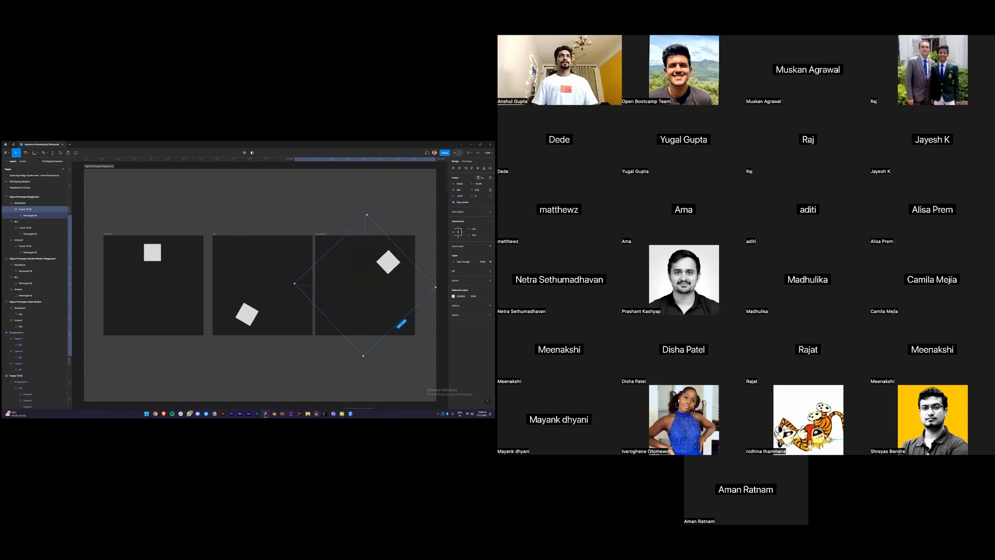
left_click(105, 236)
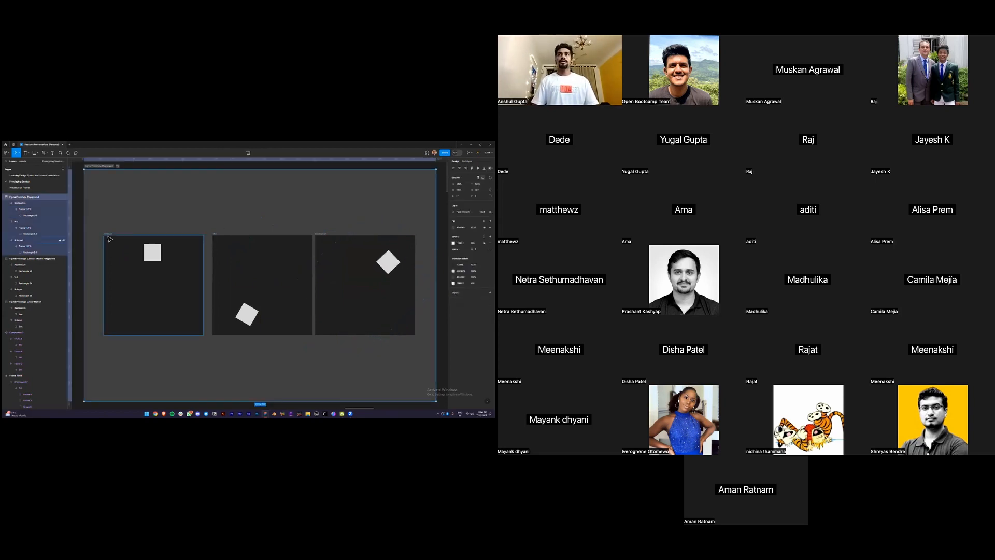
Link Hotspot to Mid, Mid to Destination, and Destination back to Hotspot
key("shift+e")
left_click_drag(203, 285, 229, 289)
left_click(282, 280)
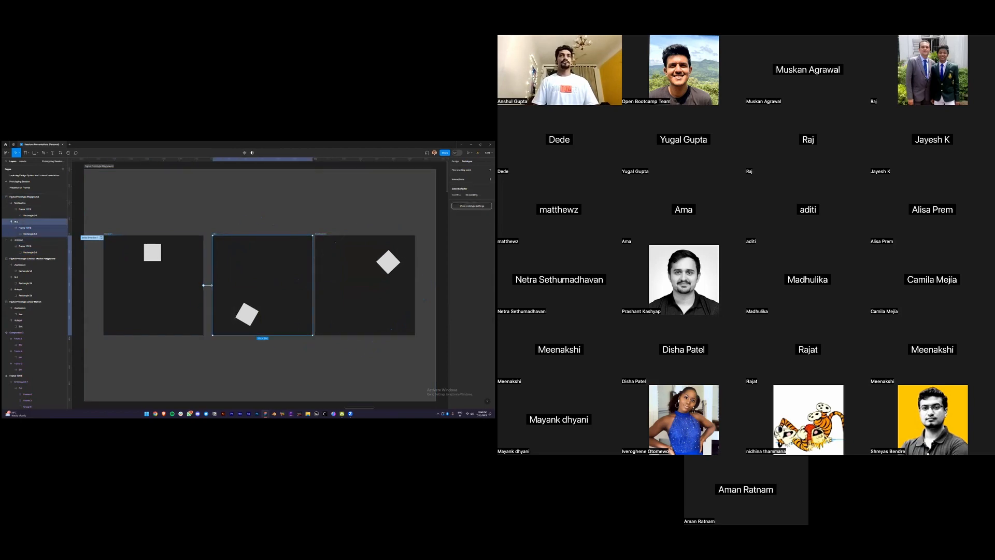
left_click_drag(313, 285, 326, 288)
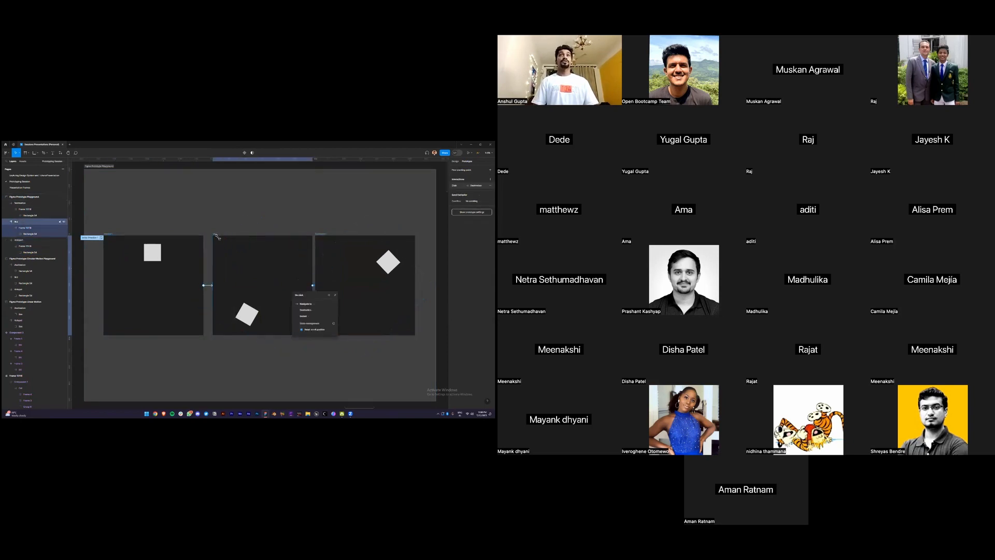
left_click(218, 238)
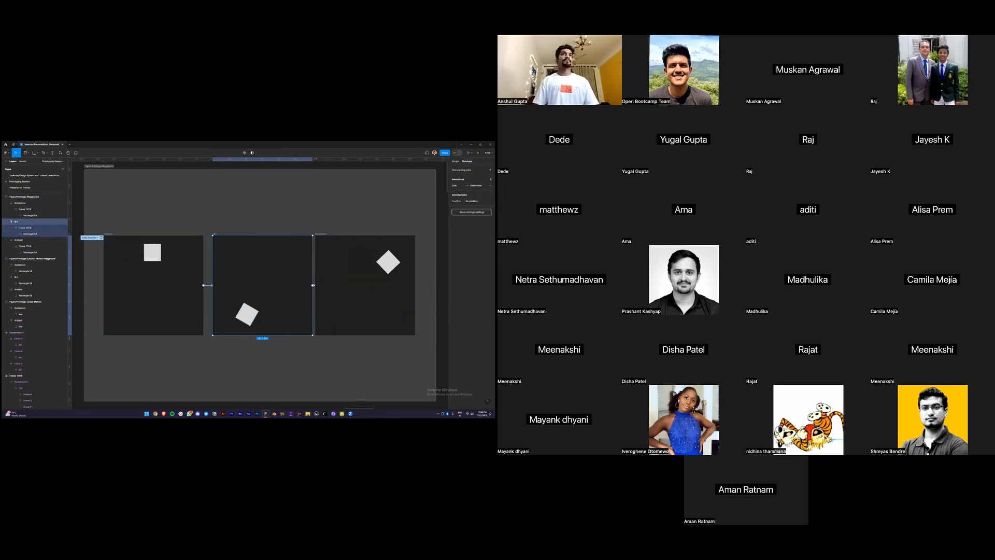
left_click(22, 203)
left_click_drag(415, 285, 190, 305)
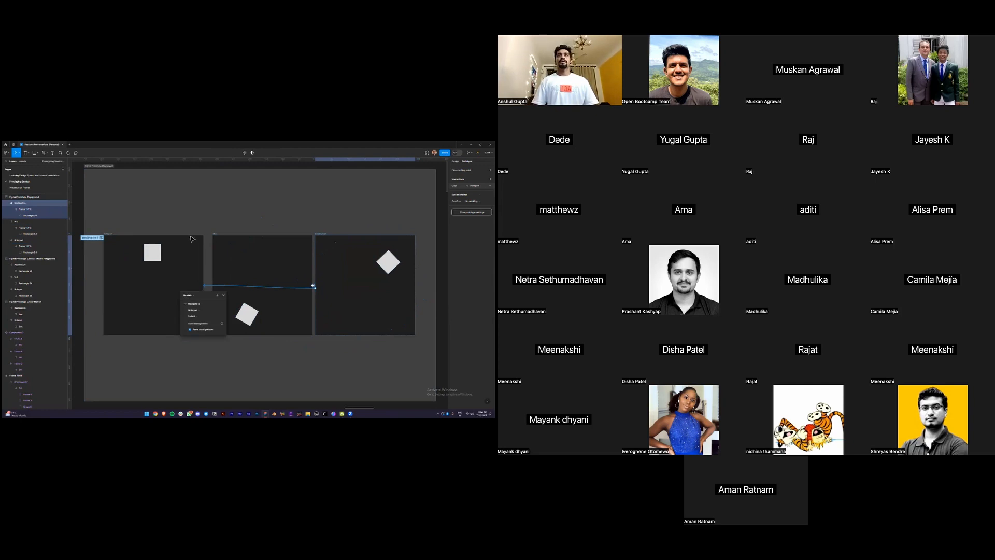
left_click(86, 221)
Set all three interactions to After delay, Smart animate, 500ms, then preview from Hotspot
left_click_drag(94, 219, 418, 338)
left_click(470, 192)
left_click(412, 192)
left_click(414, 241)
left_click(410, 198)
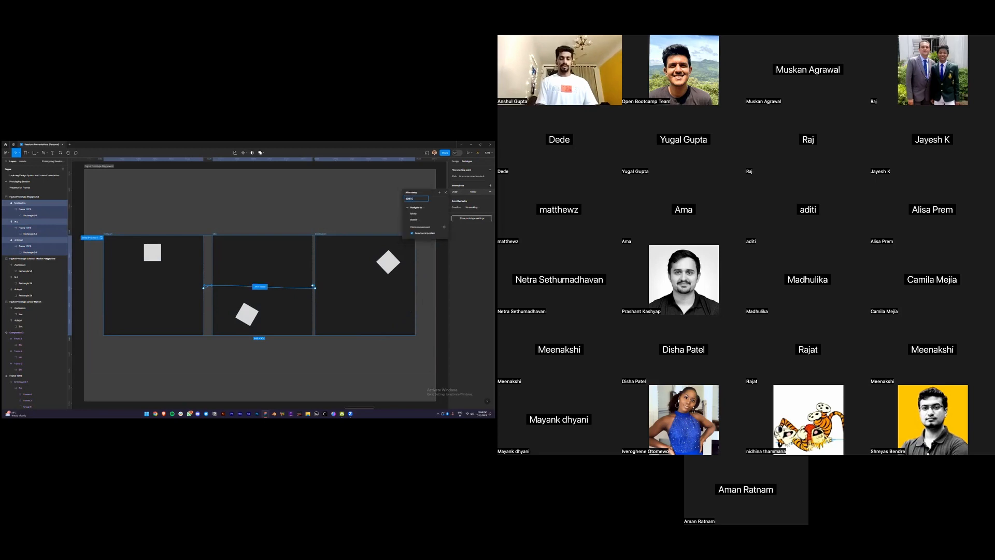
left_click(414, 214)
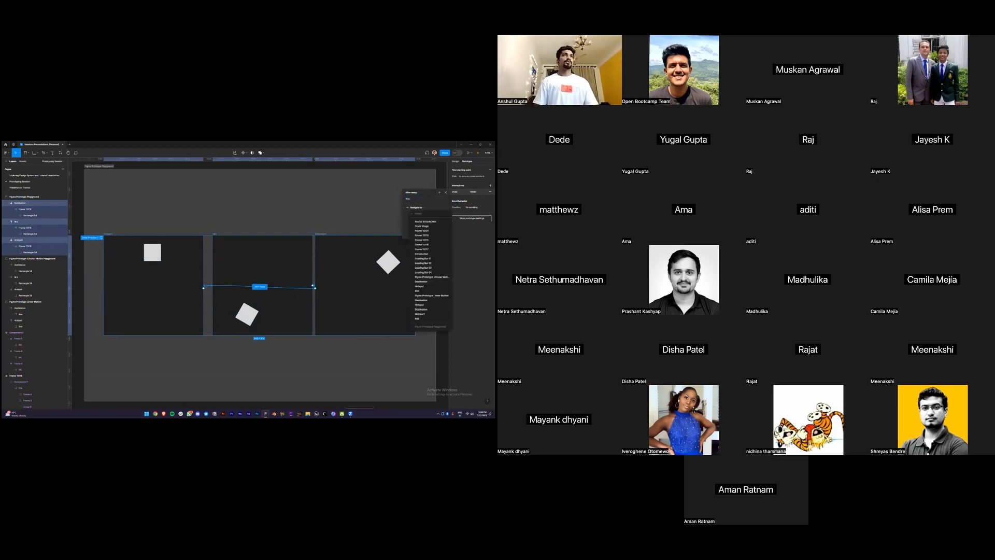
left_click(416, 214)
left_click(417, 220)
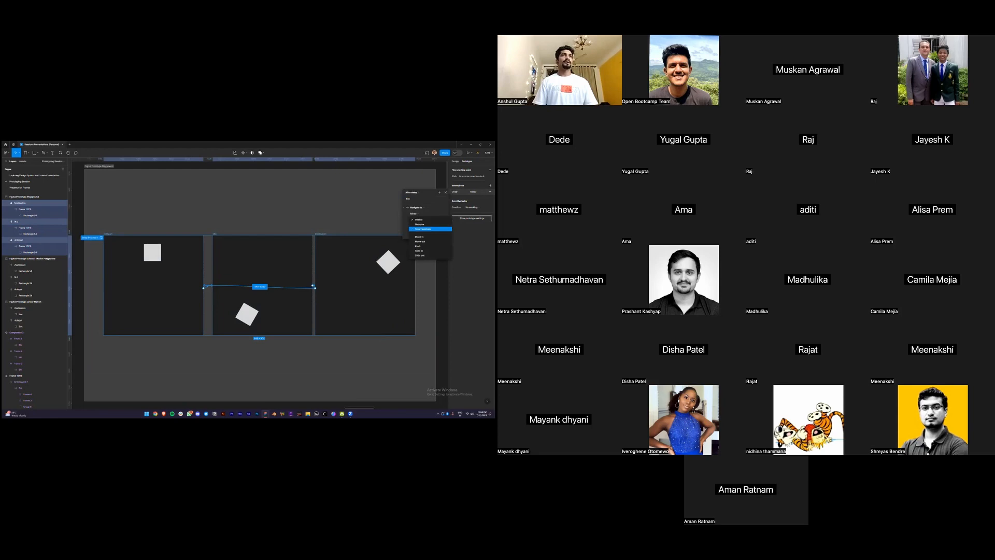
left_click(420, 228)
left_click(433, 226)
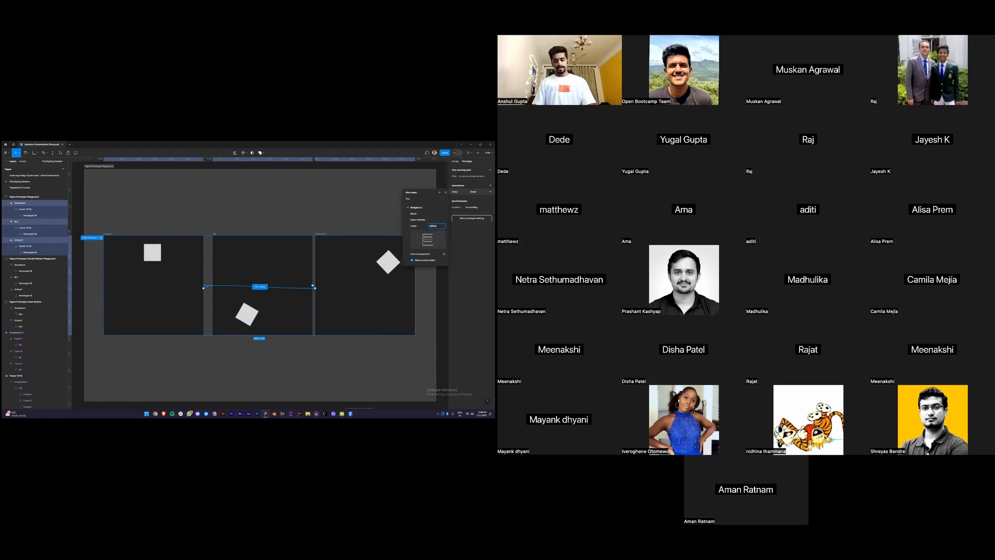
type("500")
key("Return")
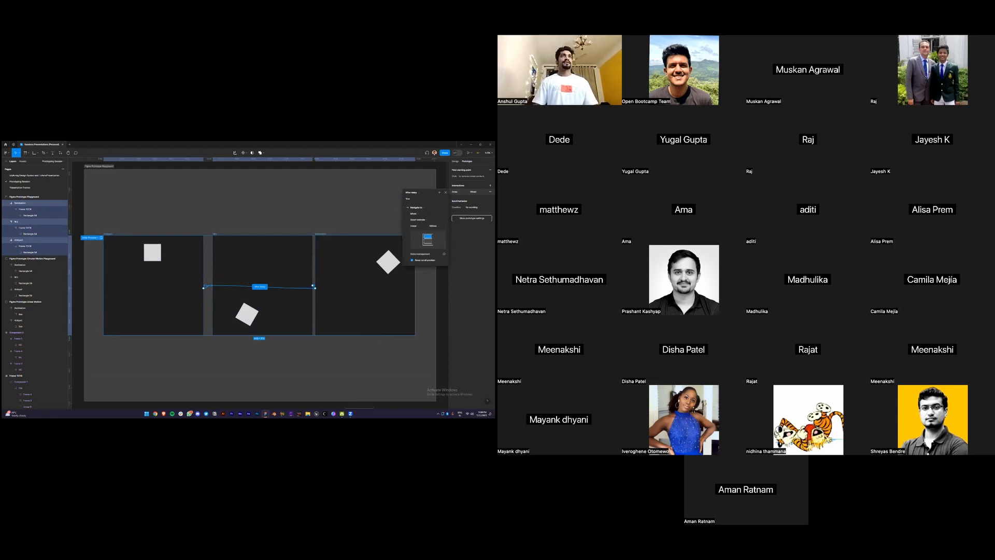
left_click(137, 224)
left_click(102, 238)
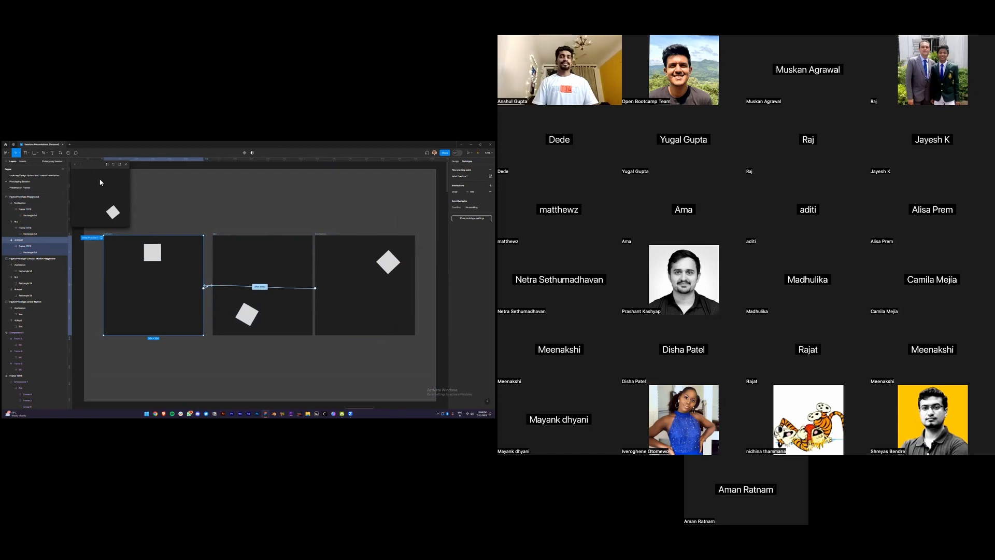
left_click(313, 285)
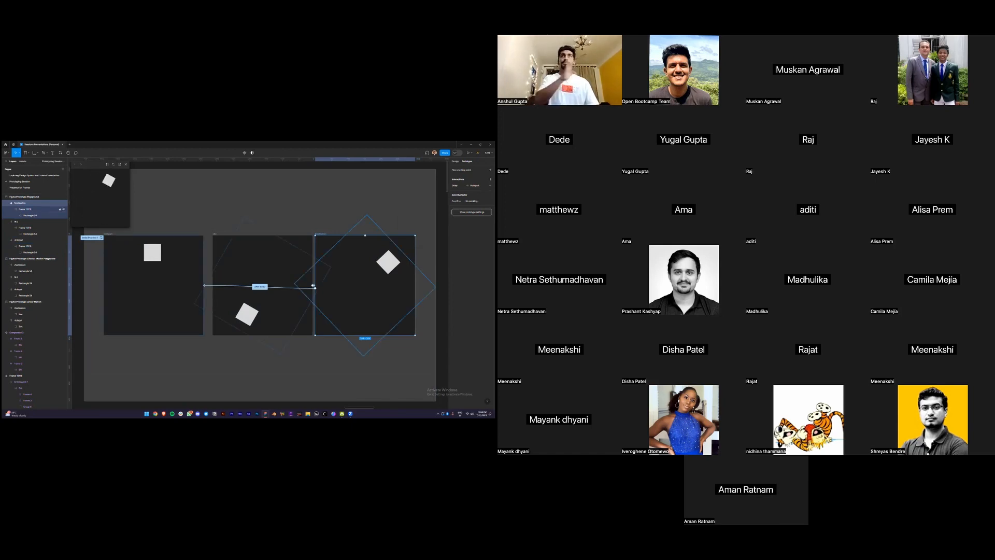
left_click(475, 185)
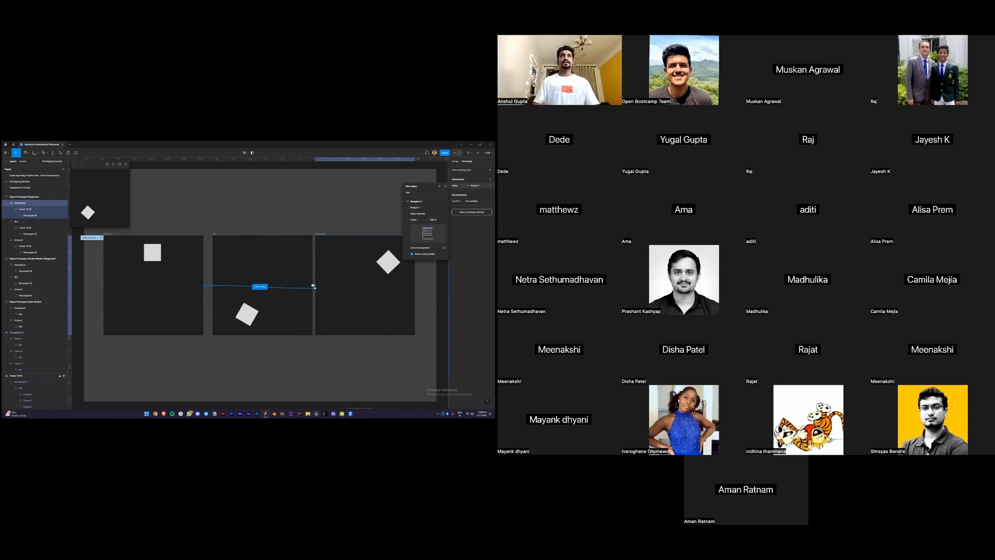
key("Escape")
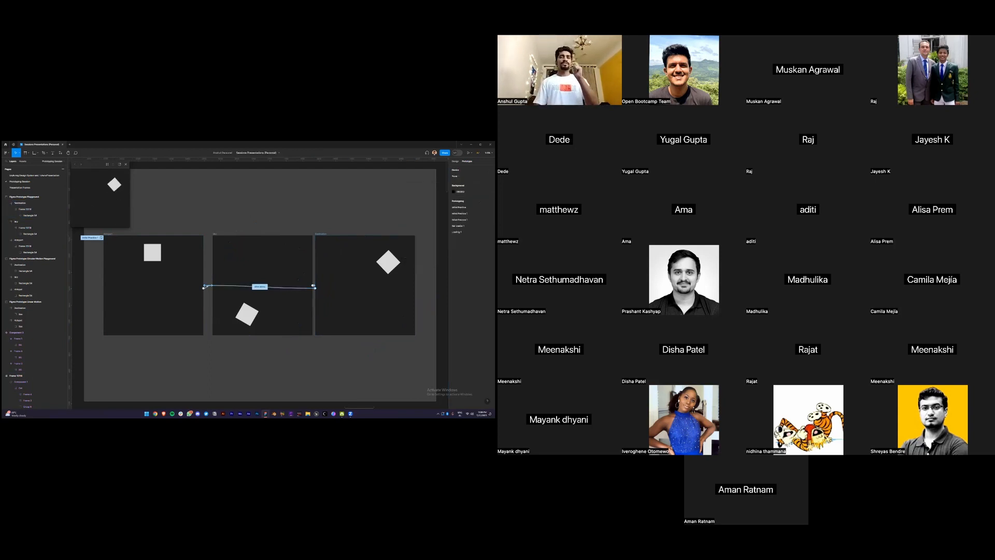
key("Caps_Lock")
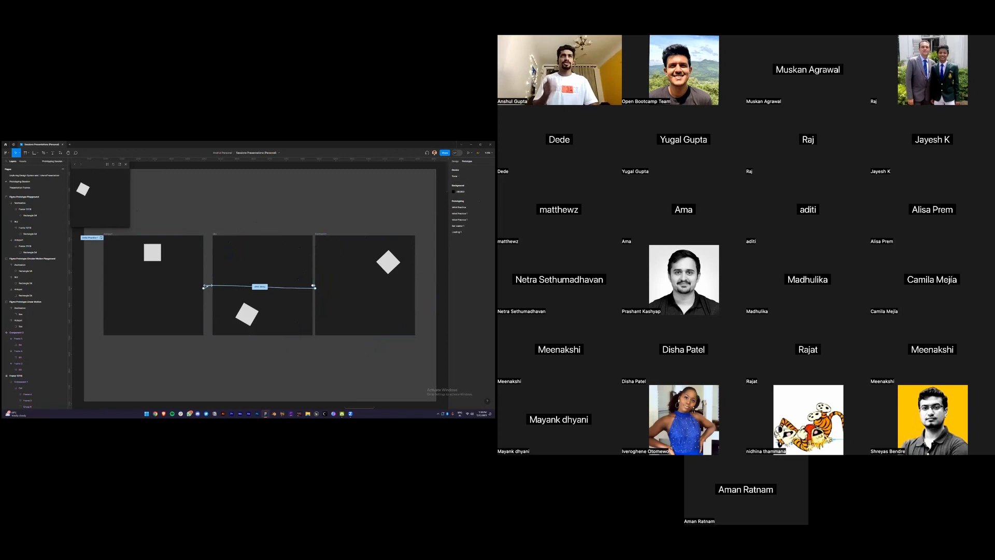
Change Destination's transition back to Hotspot from Smart animate to Instant
left_click(365, 286)
left_click(468, 185)
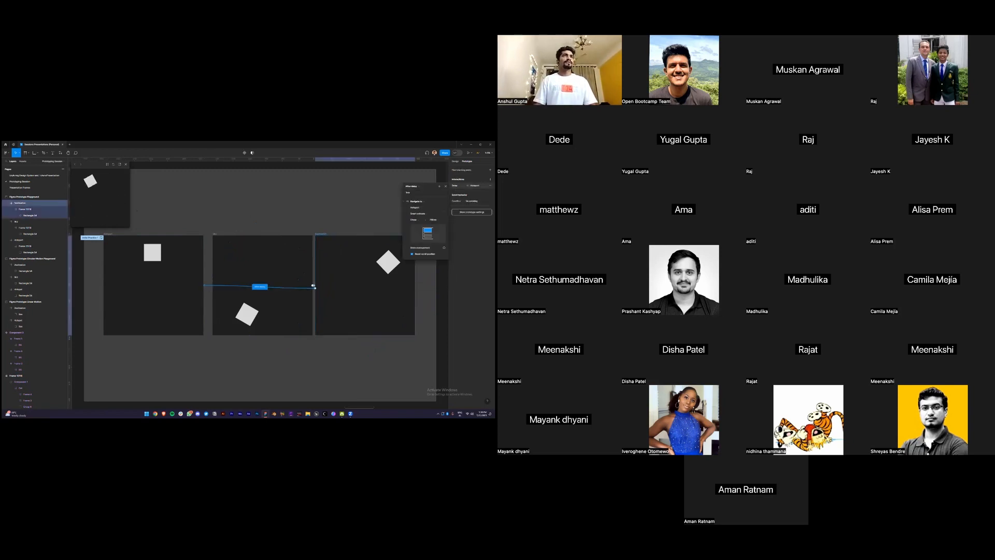
left_click(421, 213)
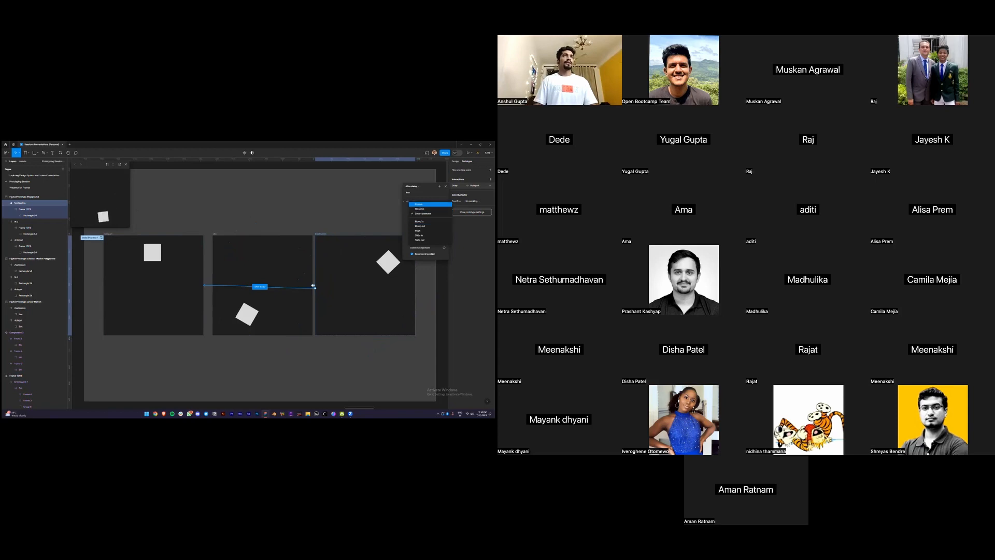
left_click(419, 204)
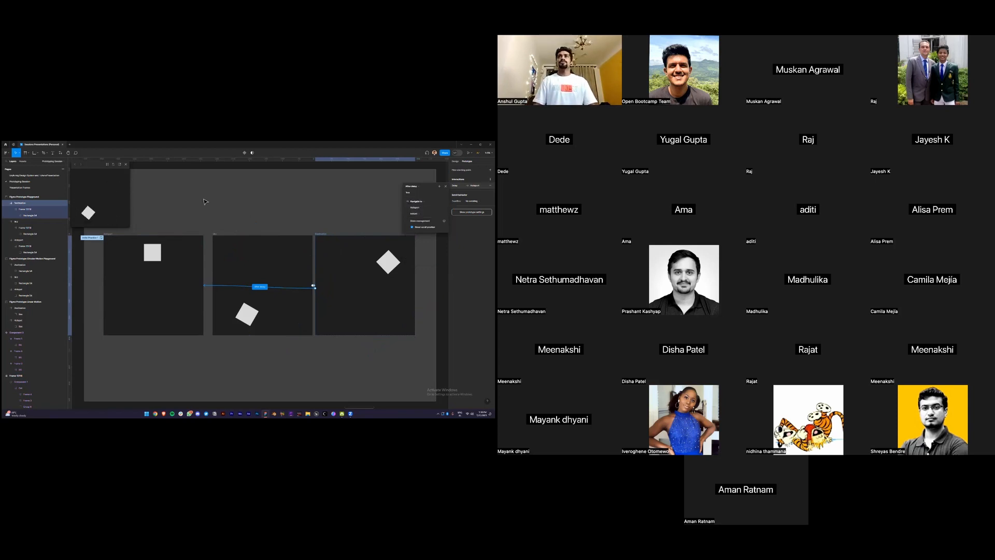
left_click(26, 209)
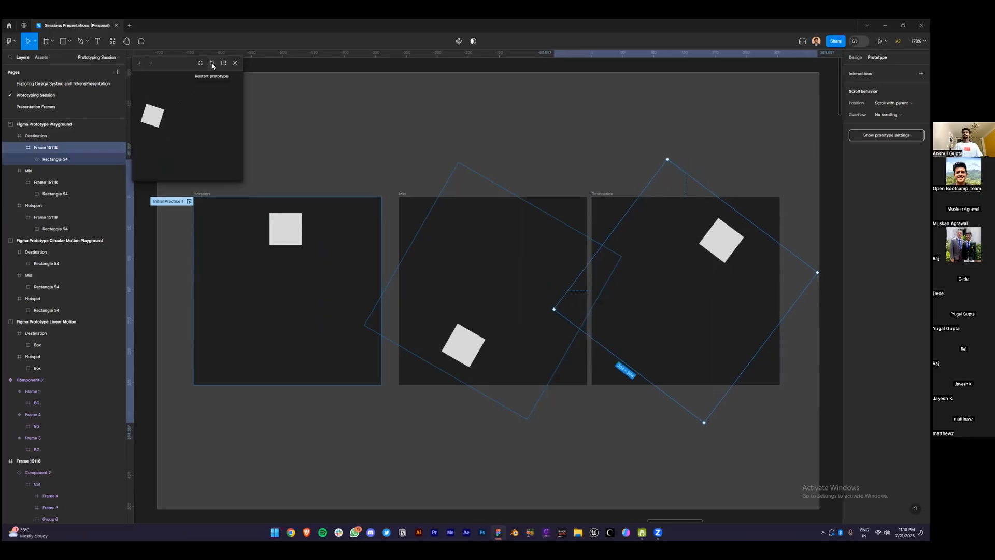
Rotate Destination's square a bit further and tilt Mid's square slightly
left_click_drag(811, 273, 813, 254)
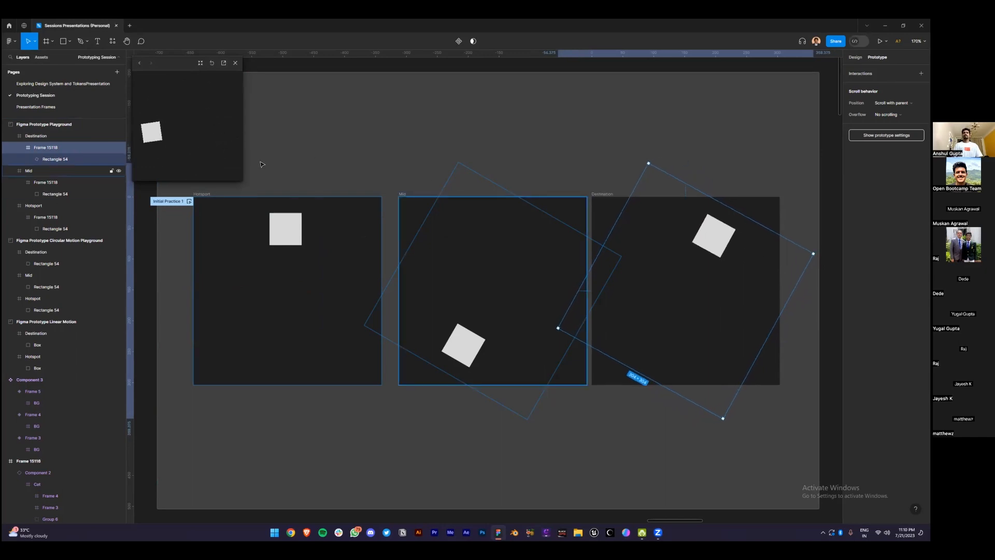
left_click(65, 171)
left_click(544, 371)
left_click_drag(530, 427, 548, 422)
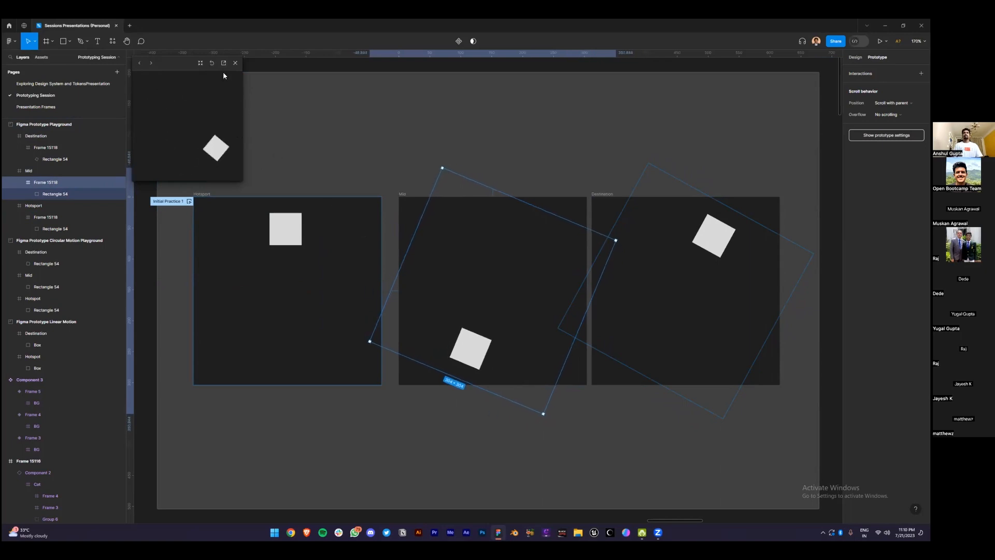
Nudge the Destination square slightly counter-clockwise and close the prototype preview
left_click(729, 281)
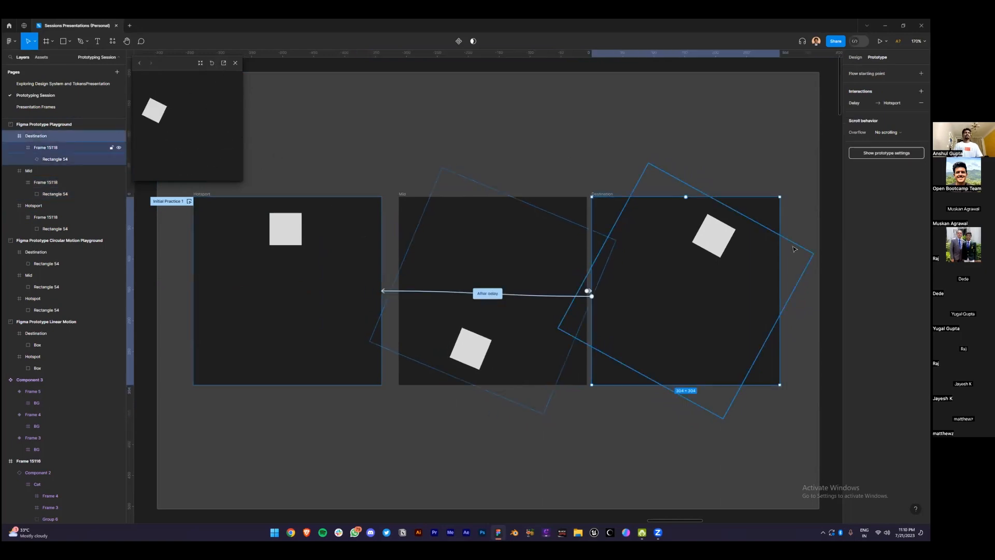
left_click(732, 288)
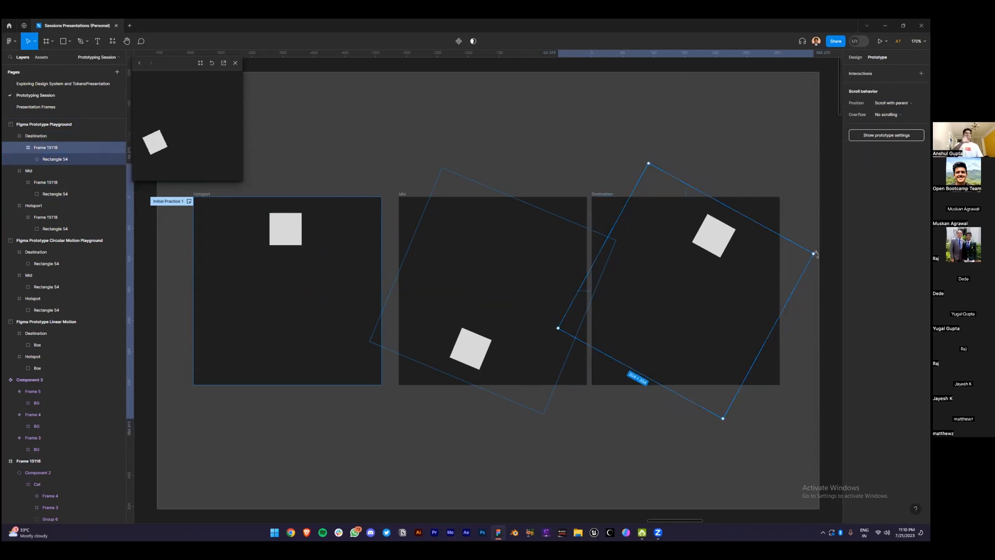
left_click(480, 313)
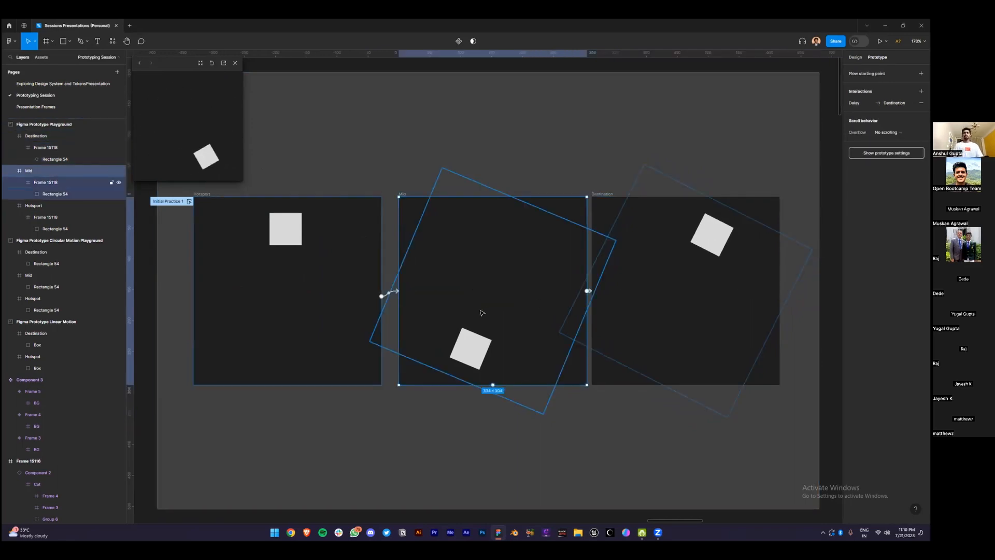
double_click(481, 314)
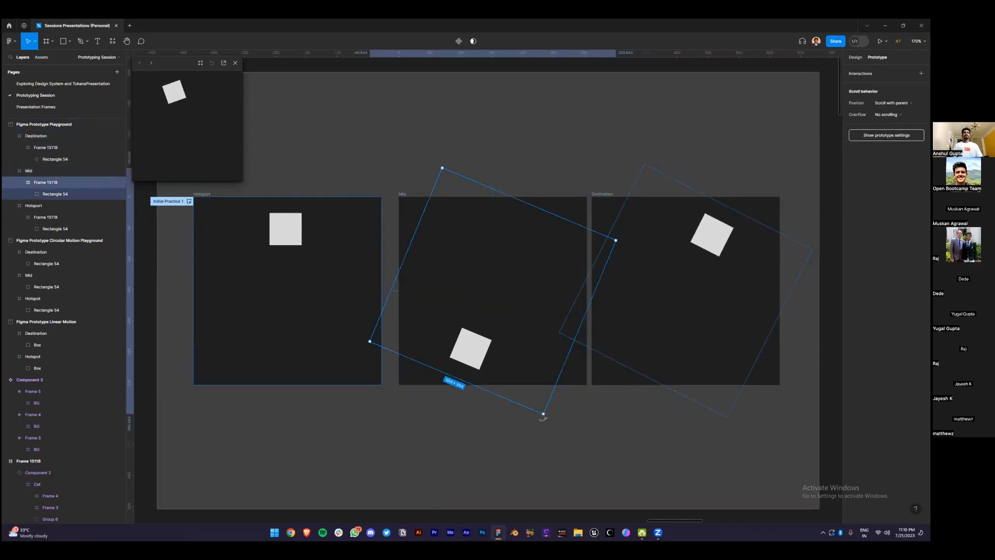
left_click(713, 277)
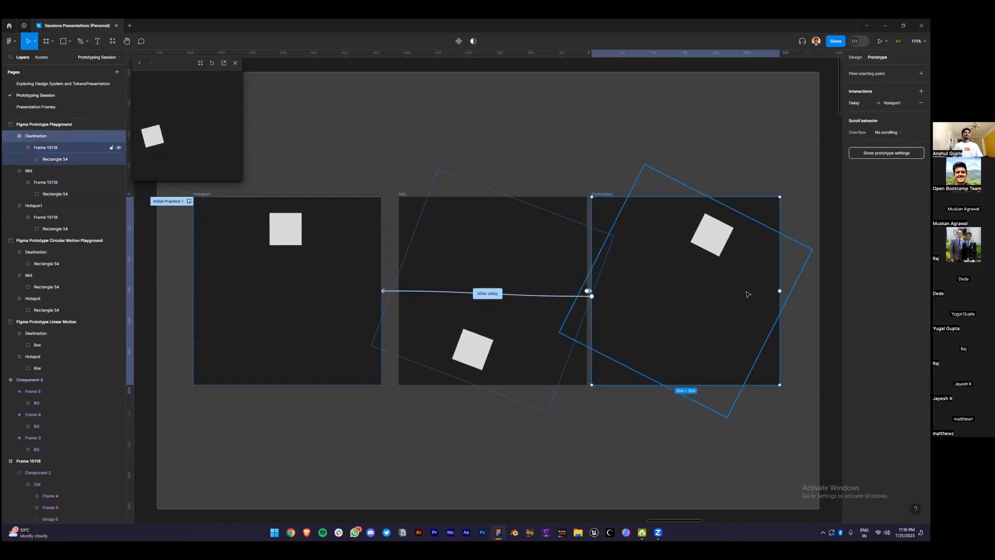
left_click(746, 291)
left_click_drag(814, 252, 811, 242)
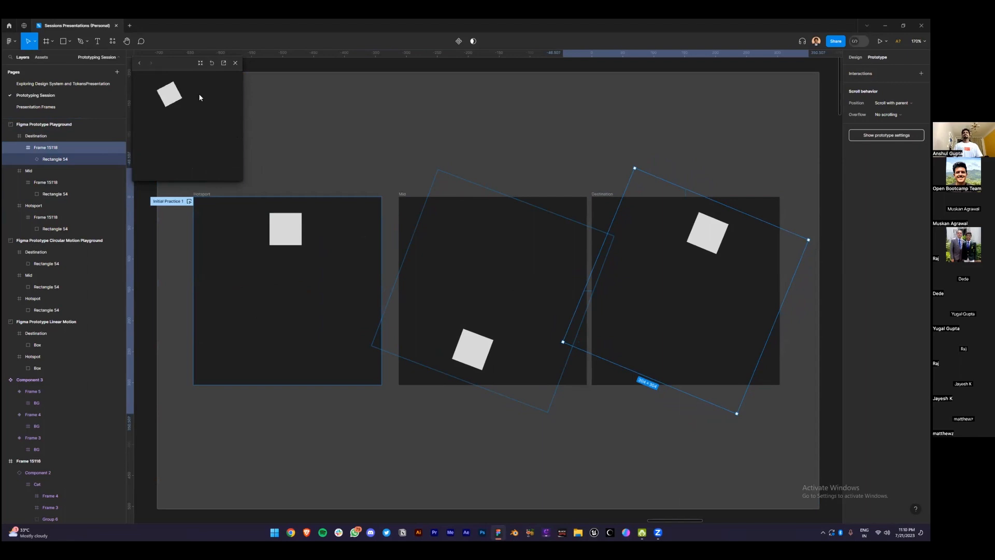
left_click(236, 63)
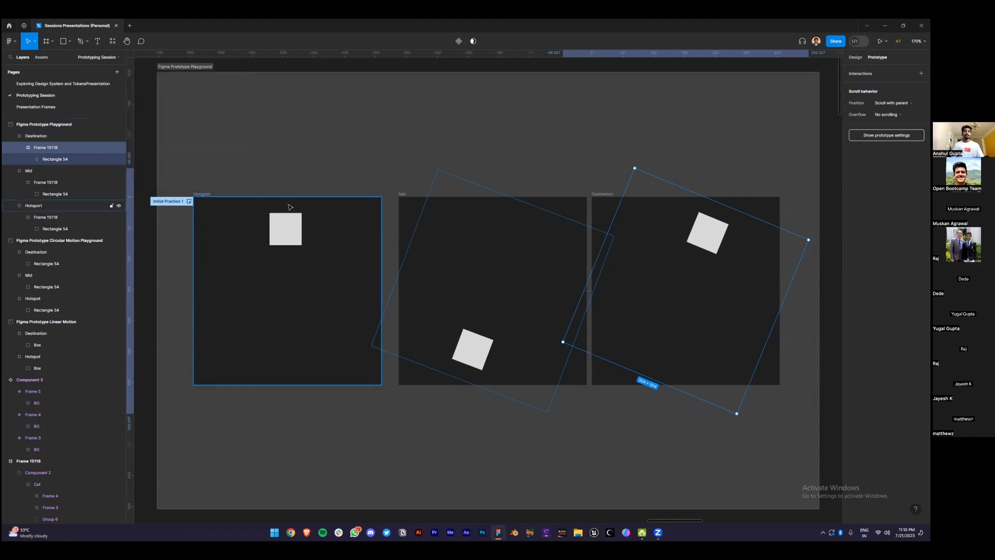
Zoom to fit the Cat and Mouse Animation frame
scroll(290, 207, "down", 3)
scroll(355, 89, "right", 10)
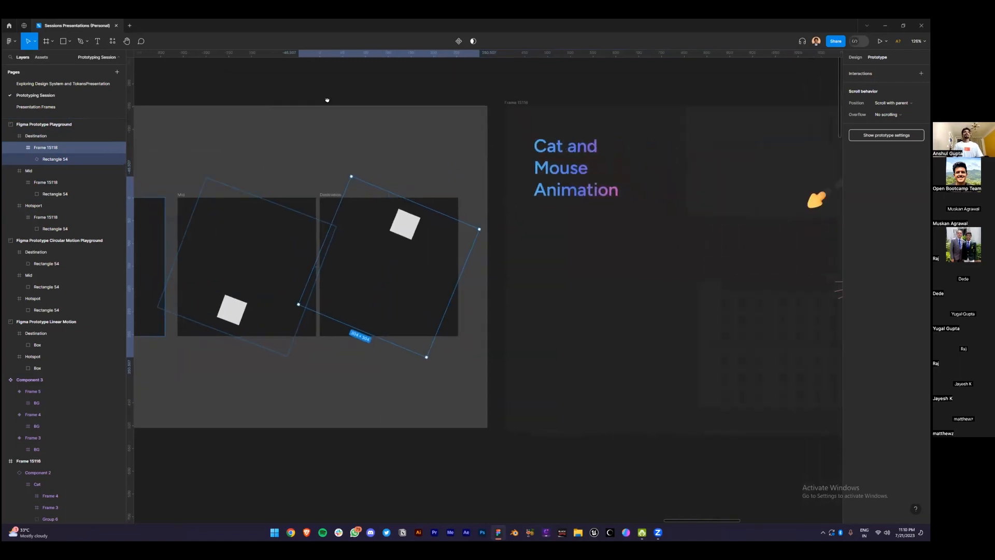
left_click(280, 116)
key("shift+2")
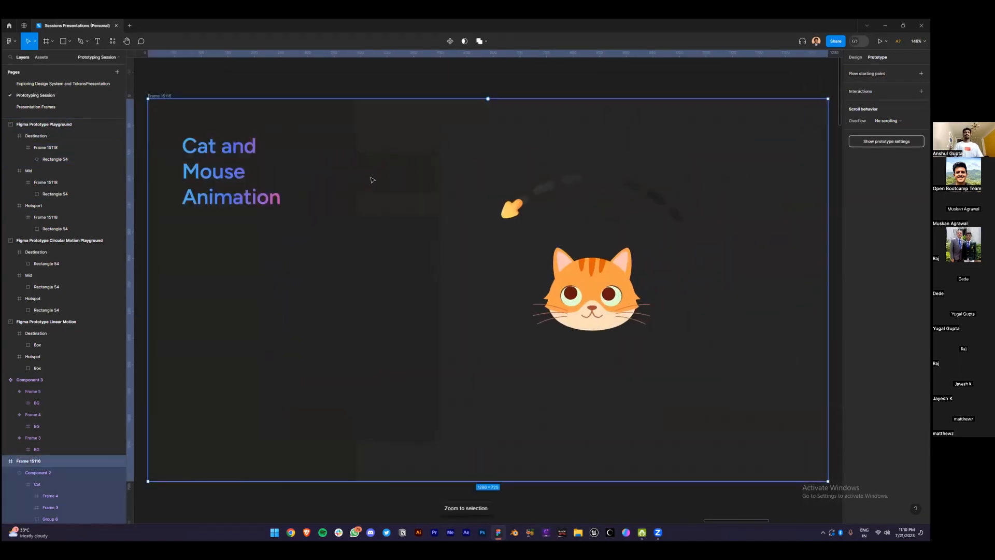
Scroll down to the four Loading Bar frames and start the Bar Loader 1 flow preview
scroll(371, 179, "down", 5)
scroll(362, 310, "down", 3)
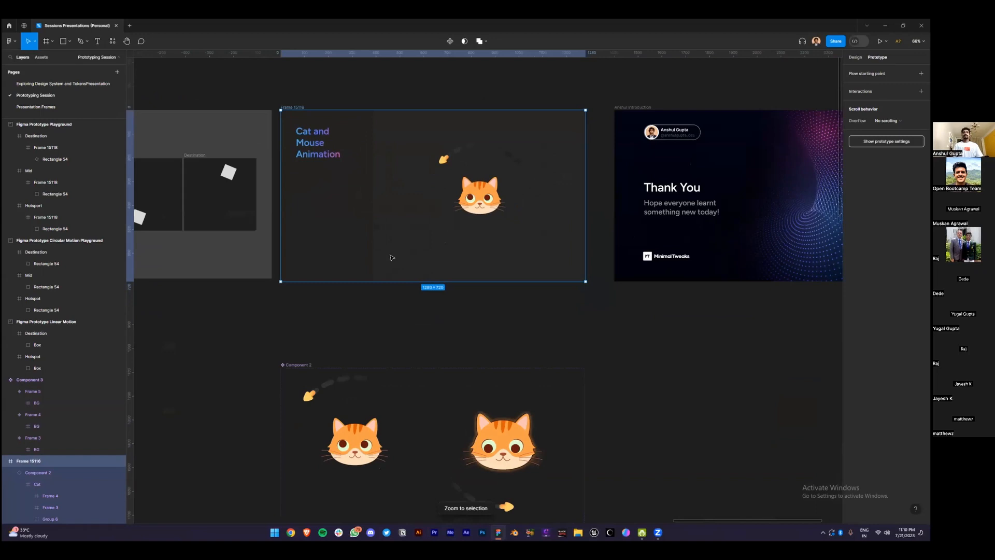
scroll(452, 176, "down", 5)
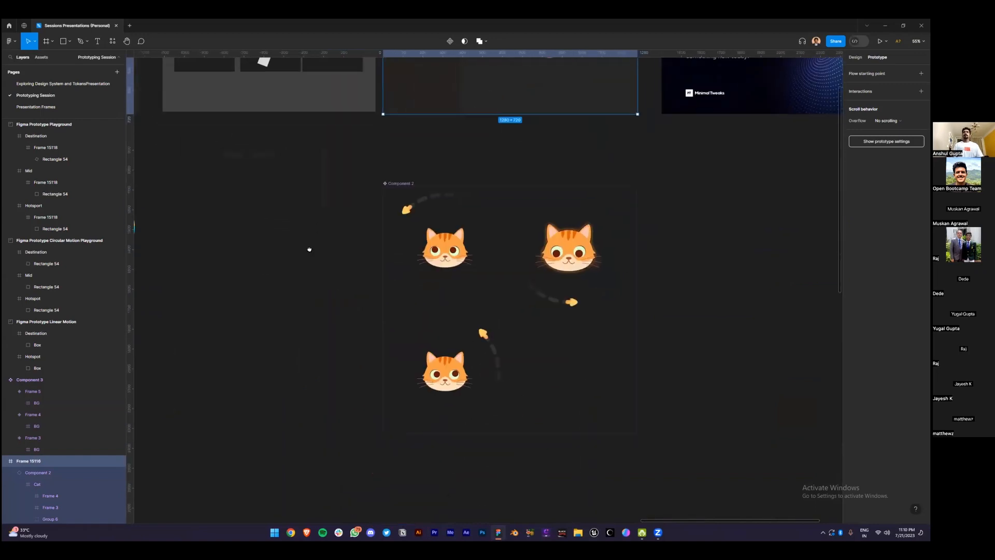
scroll(461, 235, "left", 5)
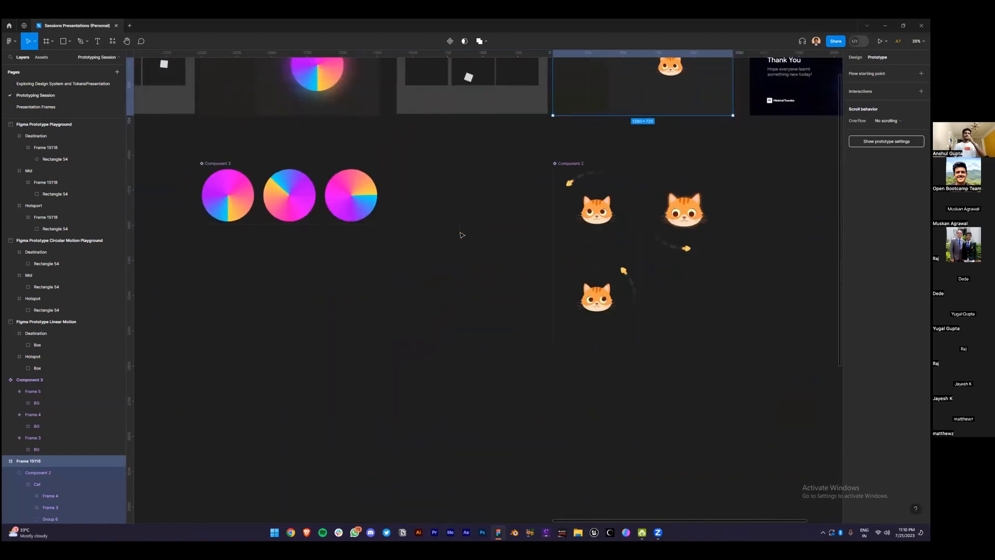
scroll(469, 229, "down", 3)
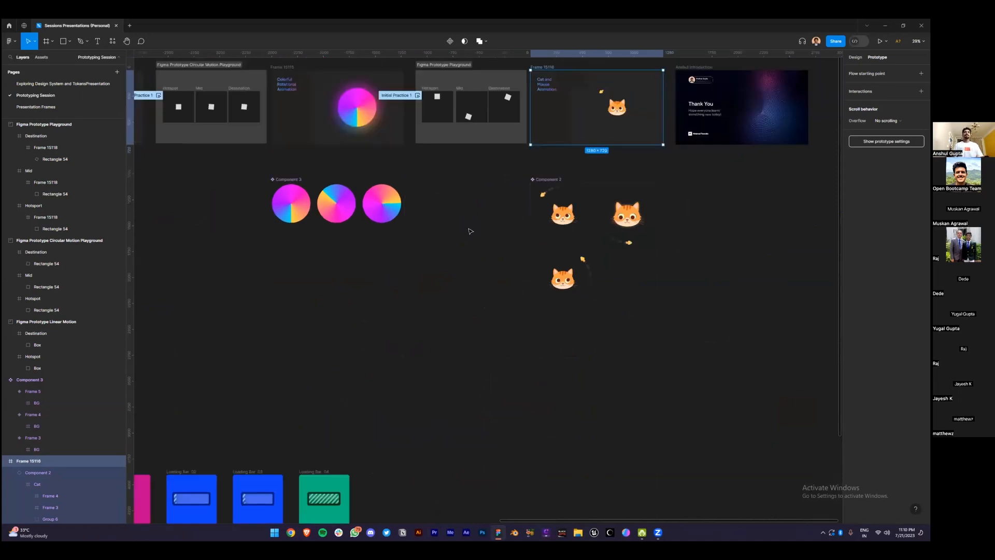
scroll(411, 251, "left", 5)
scroll(476, 251, "left", 3)
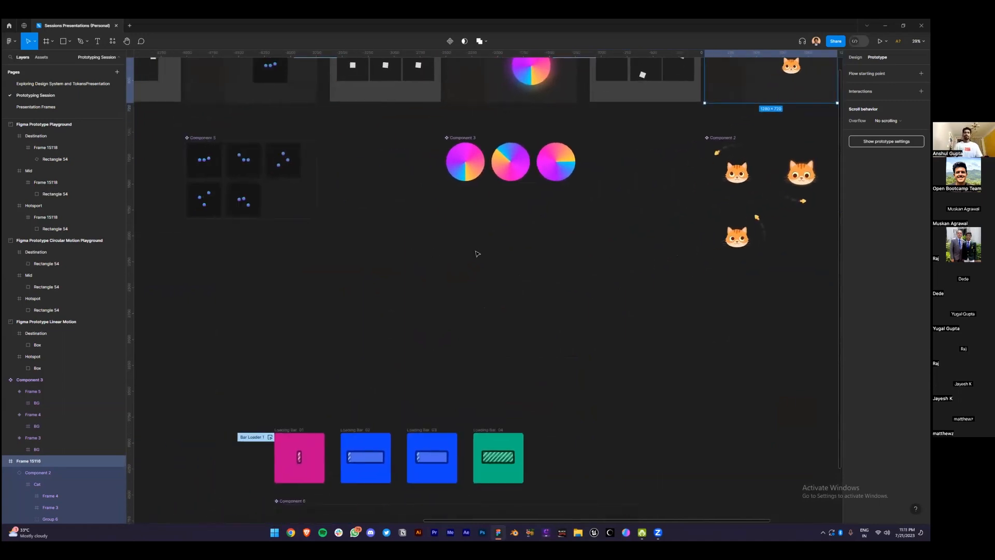
scroll(429, 312, "down", 2)
scroll(357, 294, "up", 4)
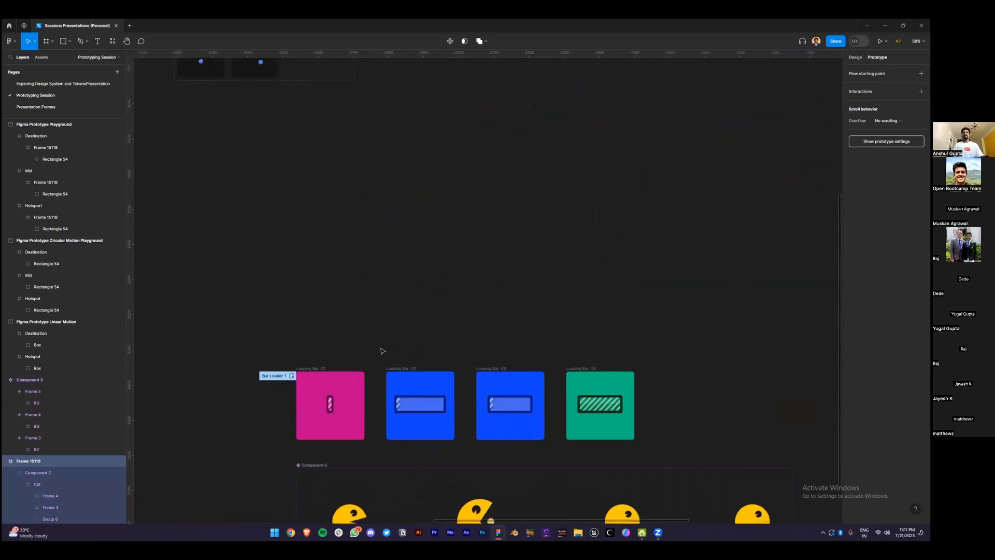
scroll(357, 295, "up", 3)
left_click(281, 296)
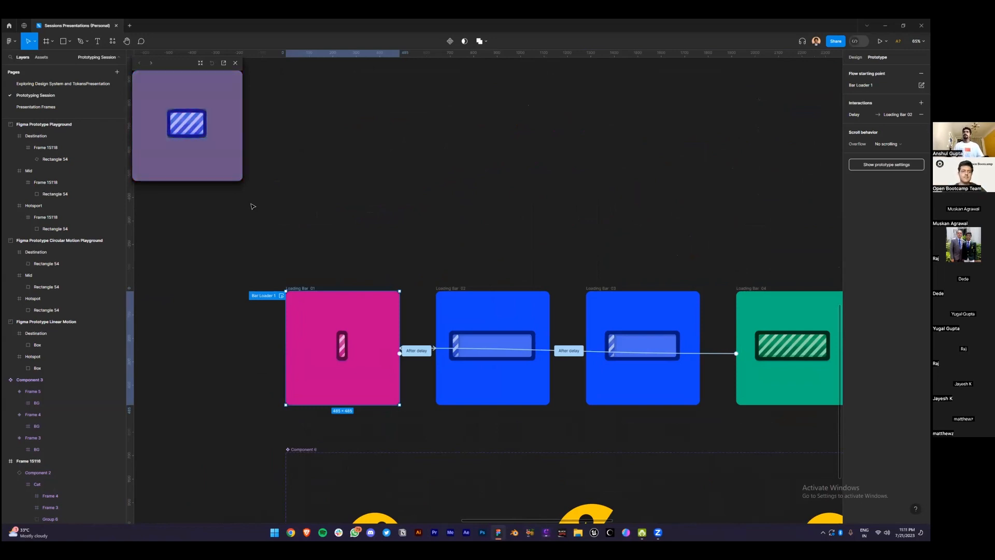
Close the preview, move Component 6 further down, and replay Bar Loader 1 from Loading Bar 01
left_click(235, 63)
left_click(271, 109)
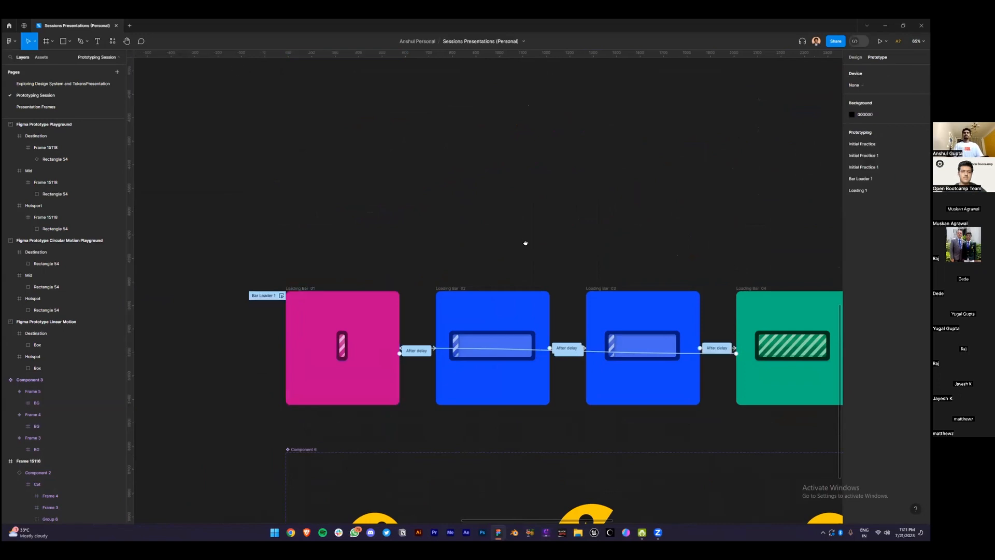
scroll(455, 193, "down", 3)
scroll(456, 193, "right", 3)
left_click_drag(232, 399, 229, 496)
left_click(278, 394)
scroll(278, 393, "up", 2)
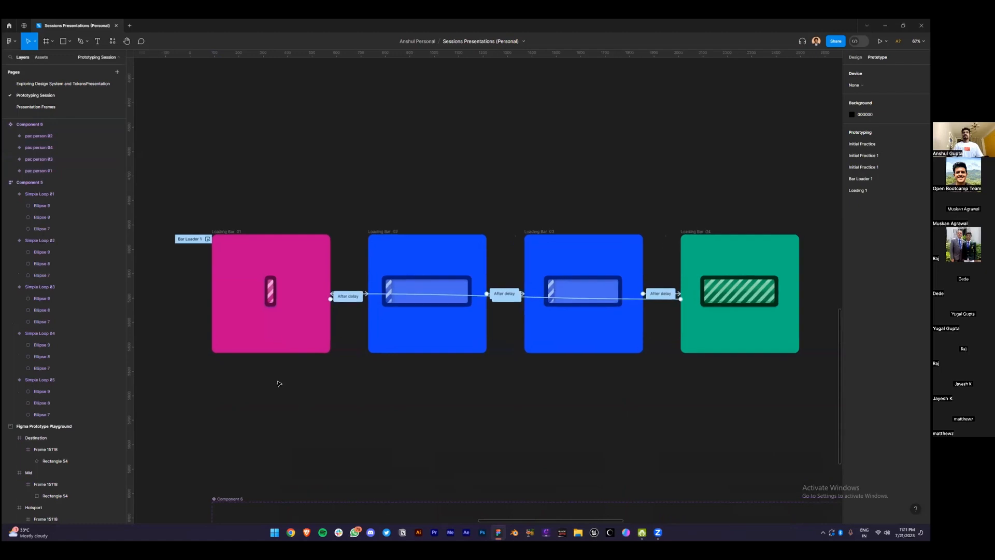
left_click(197, 216)
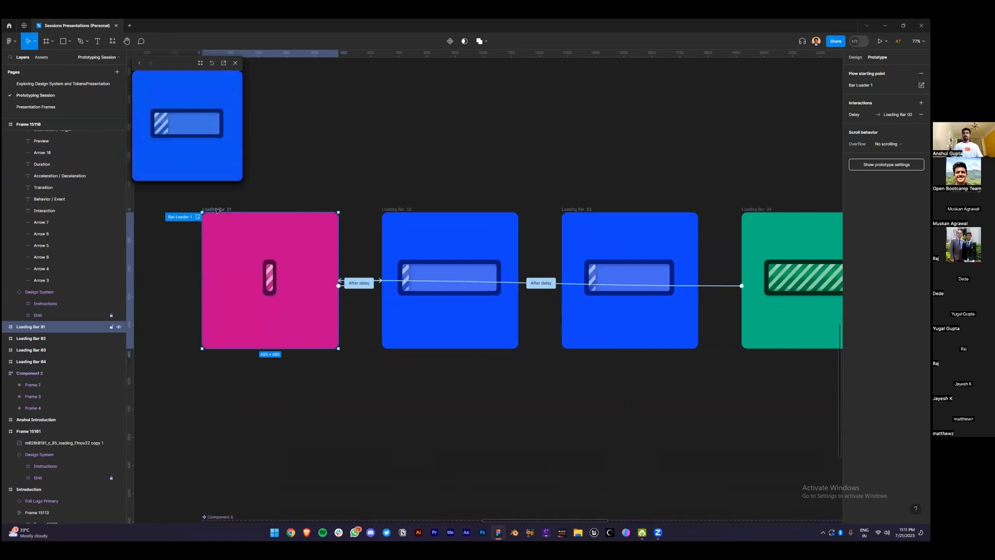
left_click(4, 327)
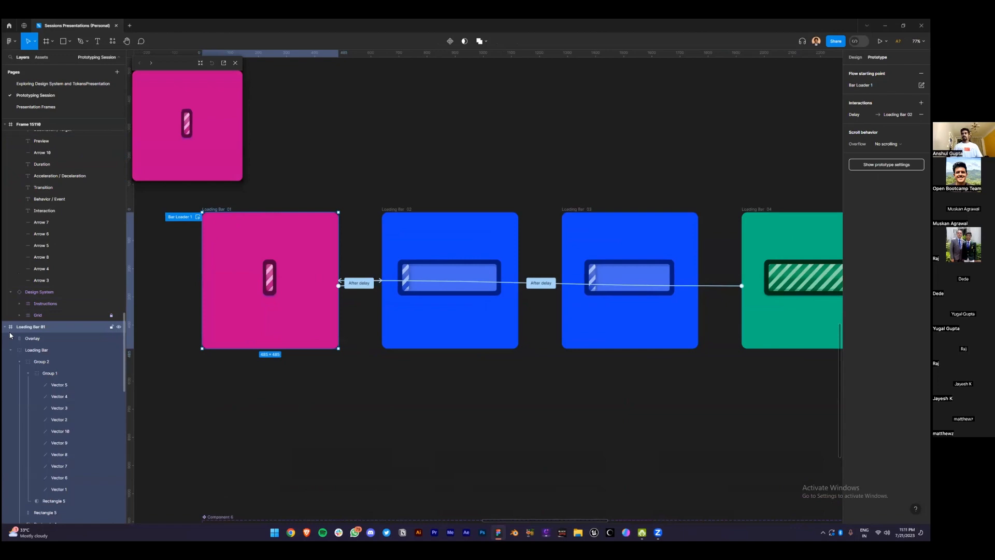
scroll(48, 421, "down", 1)
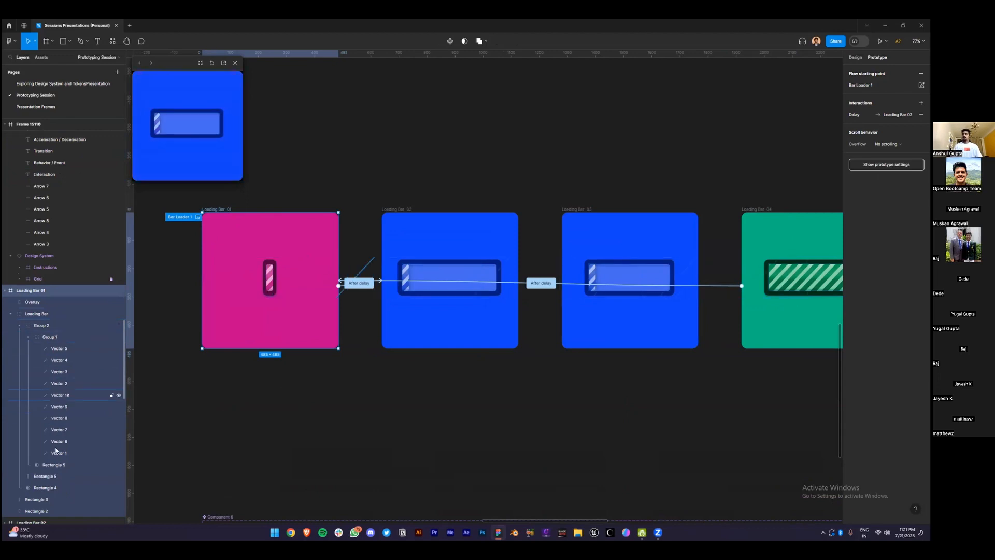
left_click(52, 465)
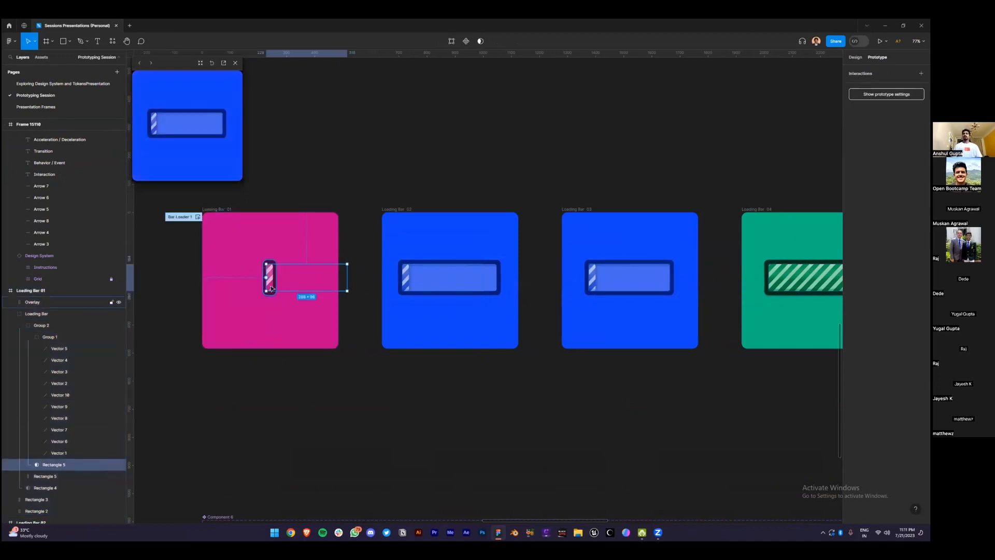
left_click(270, 416)
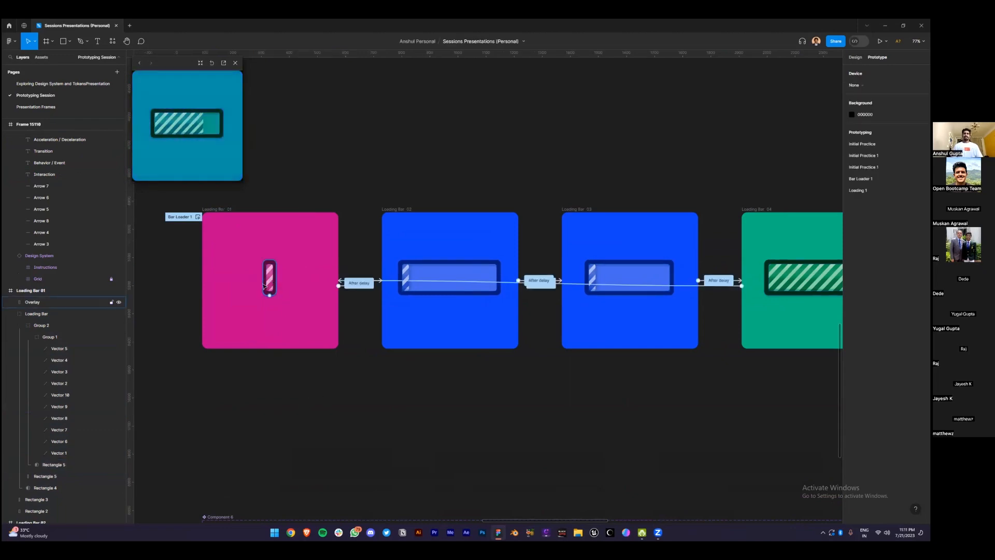
left_click(30, 337)
left_click(29, 337)
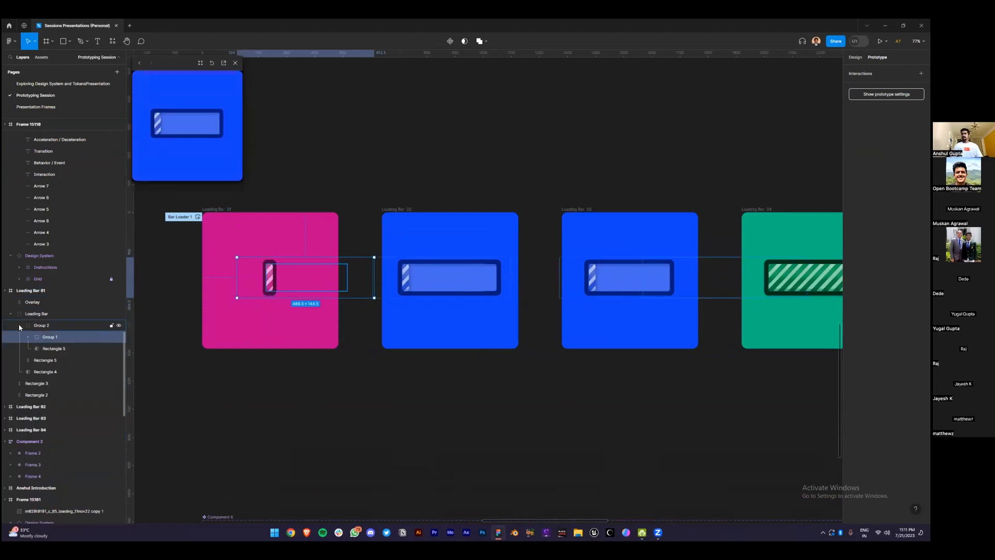
left_click(20, 326)
left_click(11, 314)
left_click(265, 383)
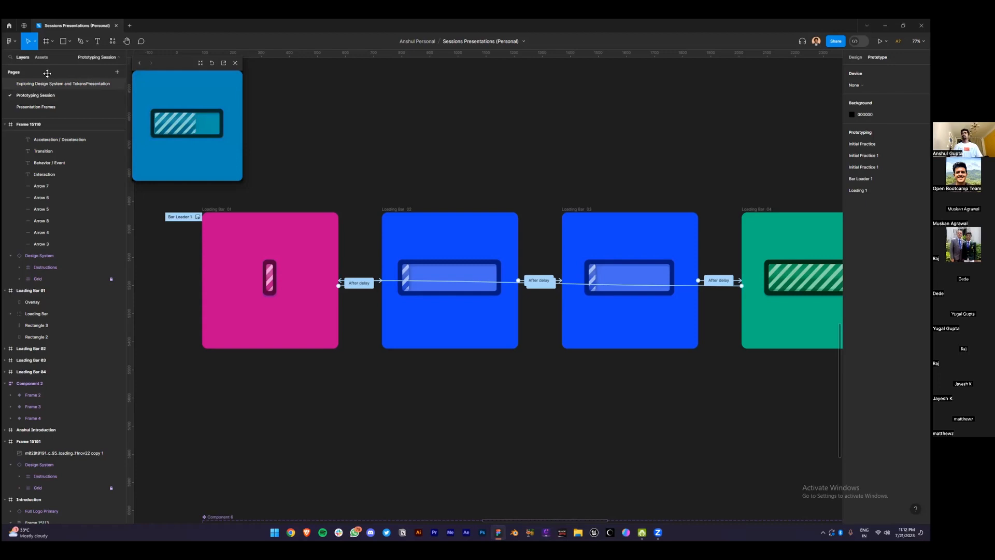
Draw a white bar near the bottom of Loading Bar 01 and shrink it to a narrow sliver
key("r")
mouse_move(229, 311)
left_mouse_down()
mouse_move(303, 337)
mouse_move(449, 335)
left_mouse_up()
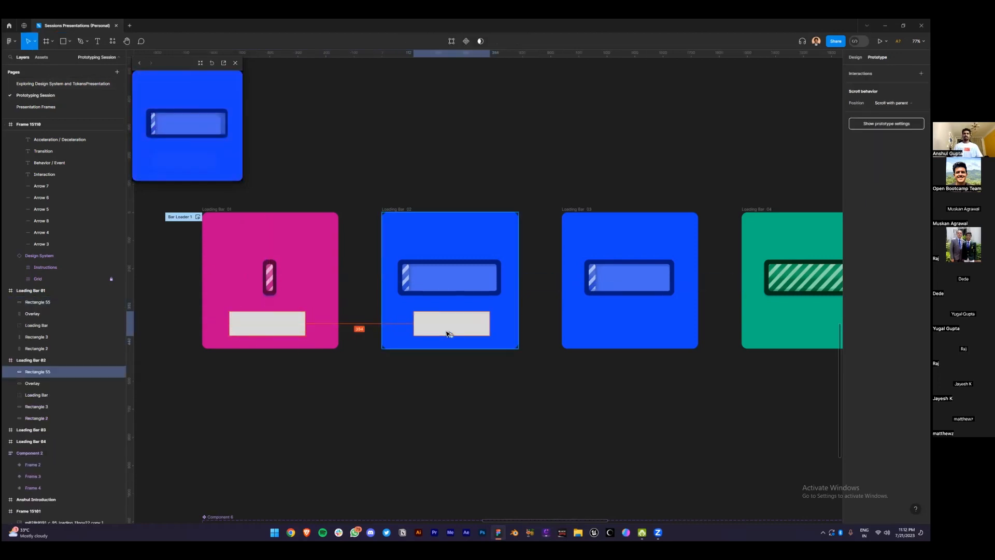
left_click(443, 377)
left_click(276, 324)
left_click_drag(304, 317, 239, 320)
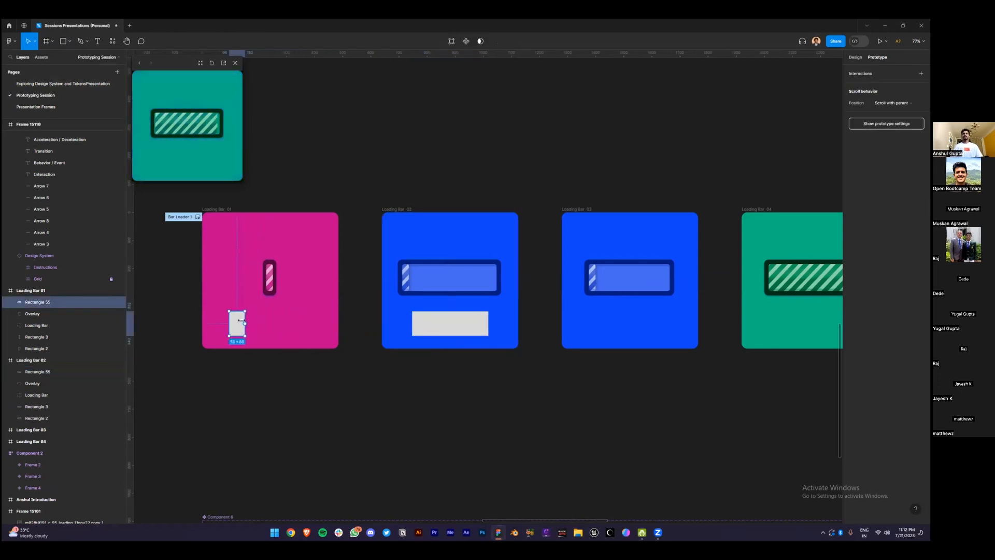
Resize Loading Bar 02 and 03 bars to 64 and 128 wide, and copy a wider bar into 04
left_click(423, 325)
left_click_drag(489, 323, 642, 325)
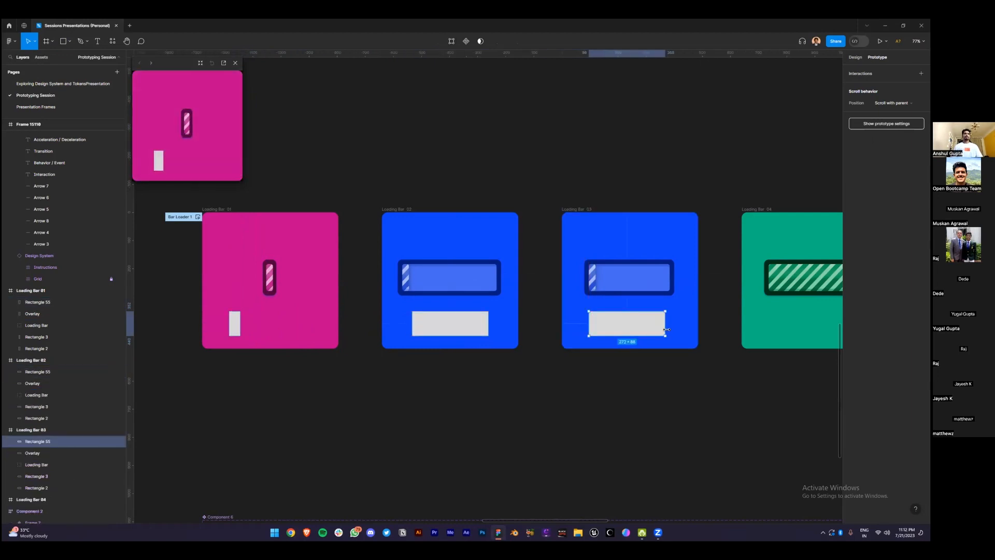
left_click(448, 331)
left_click_drag(488, 326, 430, 326)
left_click(620, 324)
left_click_drag(666, 323, 638, 329)
scroll(617, 388, "right", 5)
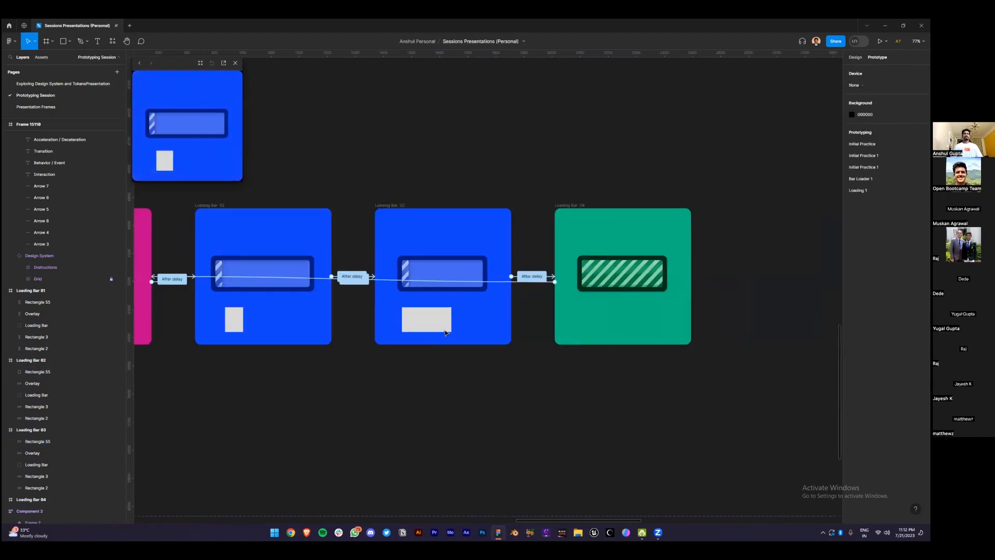
left_click_drag(428, 318, 650, 314, "alt")
left_click(640, 378)
scroll(638, 376, "down", 3)
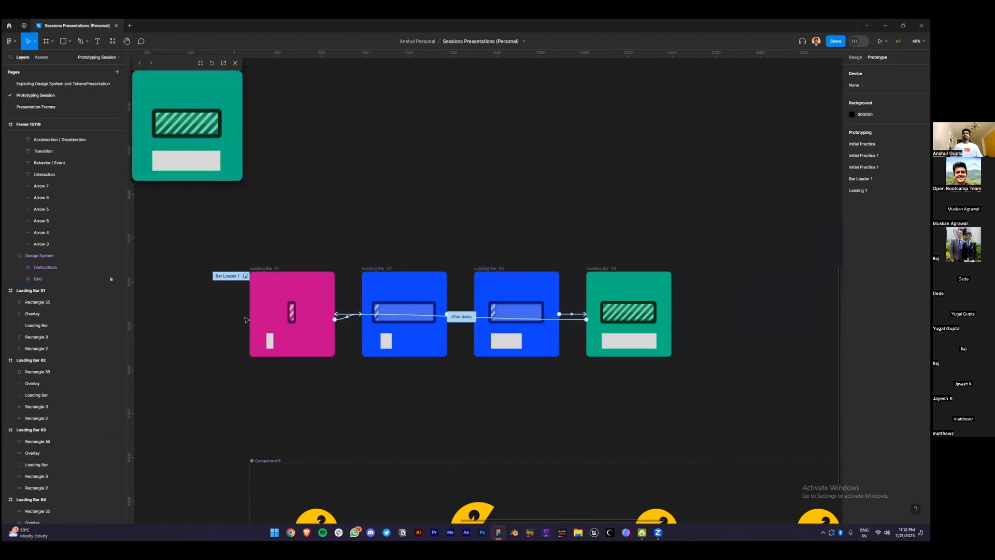
left_click(272, 344)
left_click(304, 369)
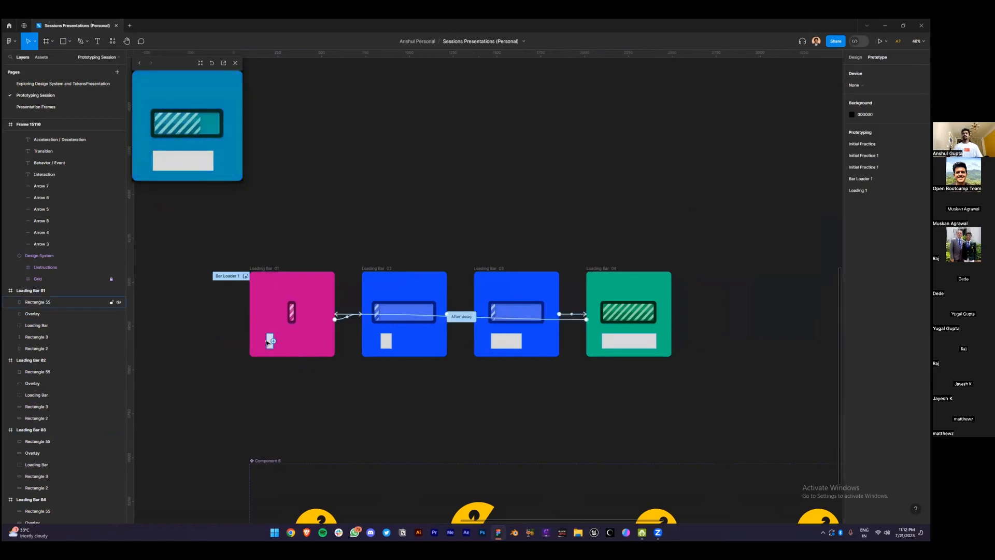
left_click(269, 343)
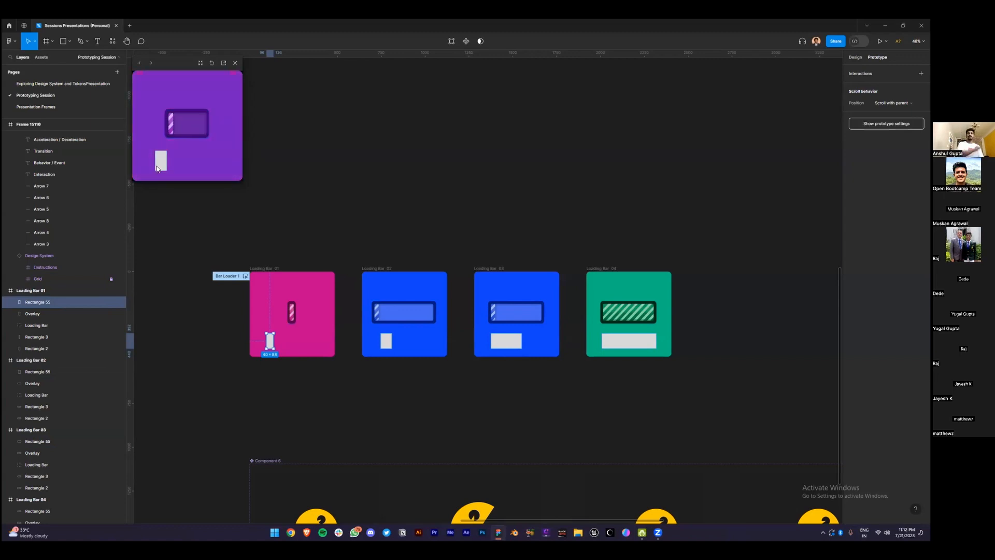
scroll(61, 301, "up", 3)
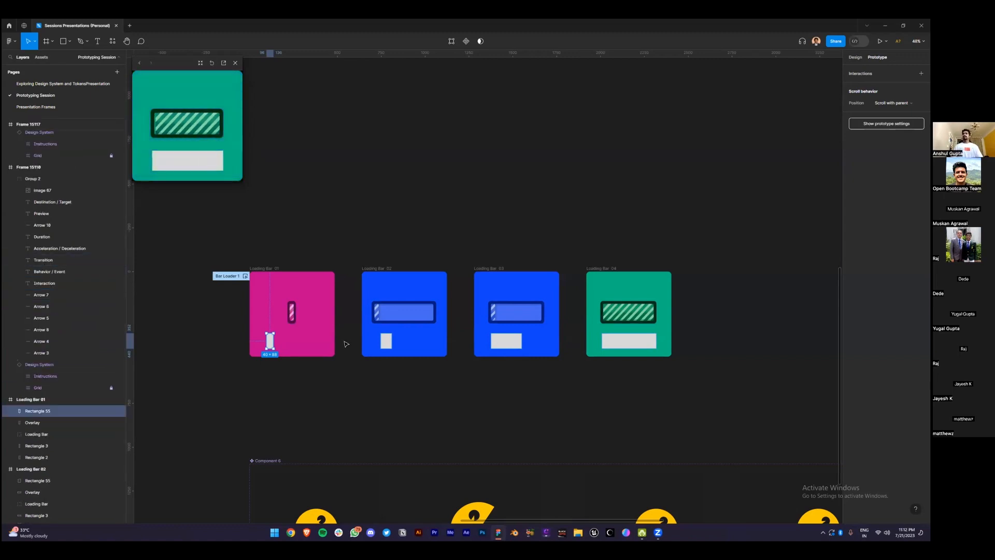
scroll(281, 309, "up", 4)
left_click(300, 318)
left_click(10, 435)
scroll(14, 436, "down", 2)
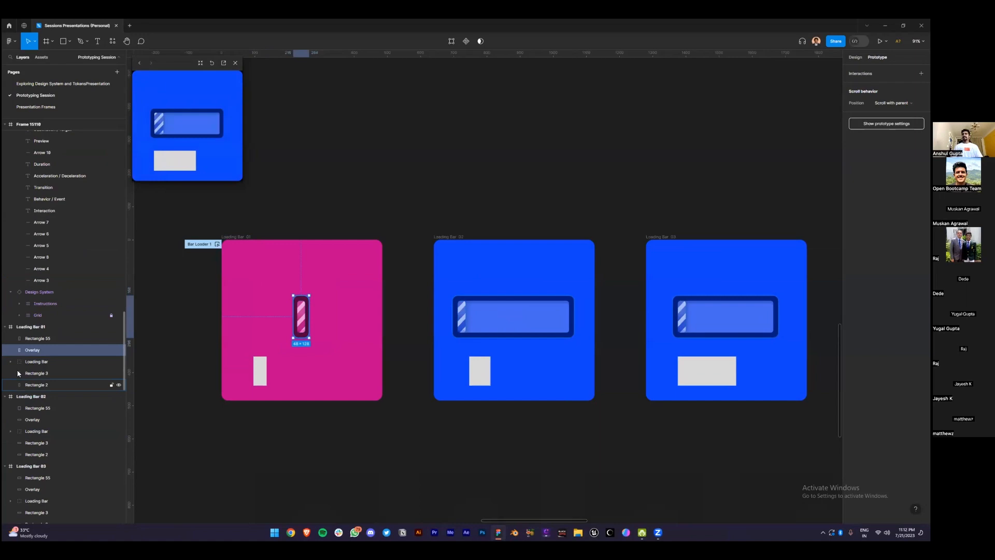
left_click(37, 385)
left_click(19, 373)
left_click(28, 384)
left_click(54, 398)
scroll(323, 302, "up", 4)
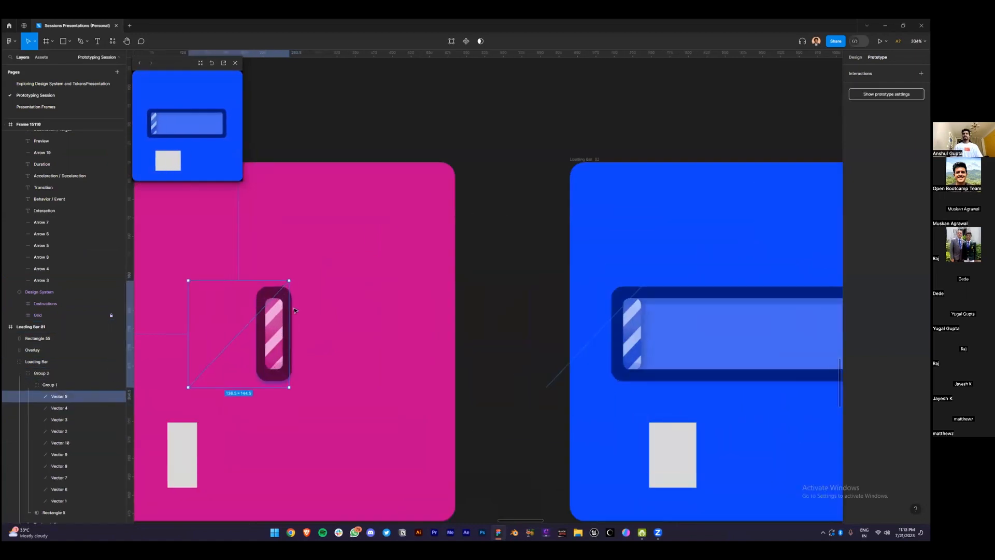
left_click(119, 397)
left_click(119, 397)
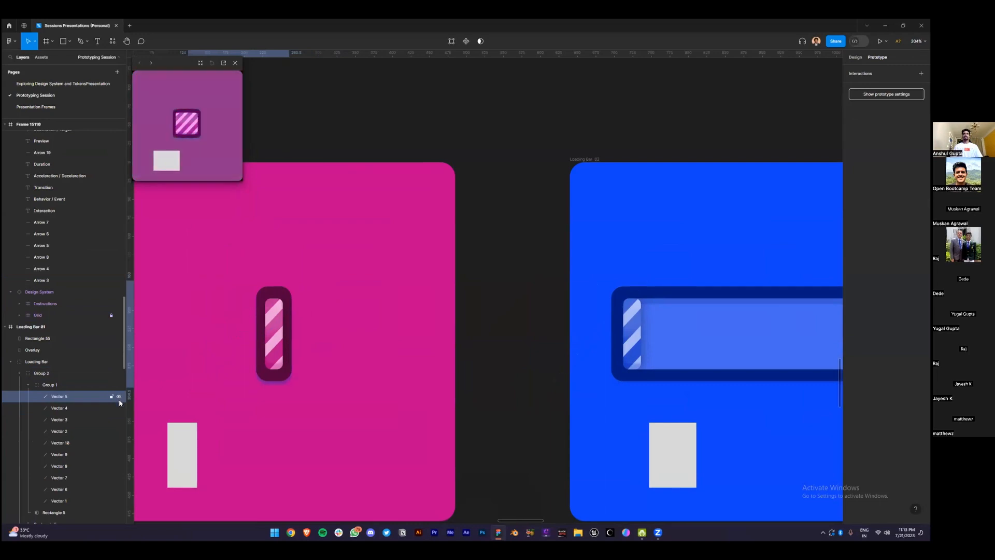
left_click(118, 408)
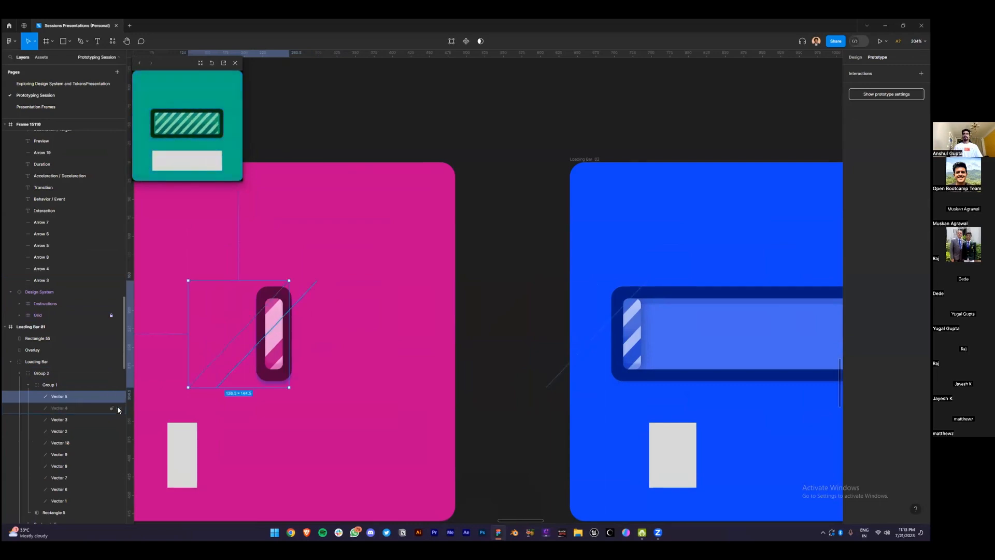
left_click(119, 408)
left_click(520, 183)
scroll(521, 183, "down", 2)
scroll(520, 184, "down", 1)
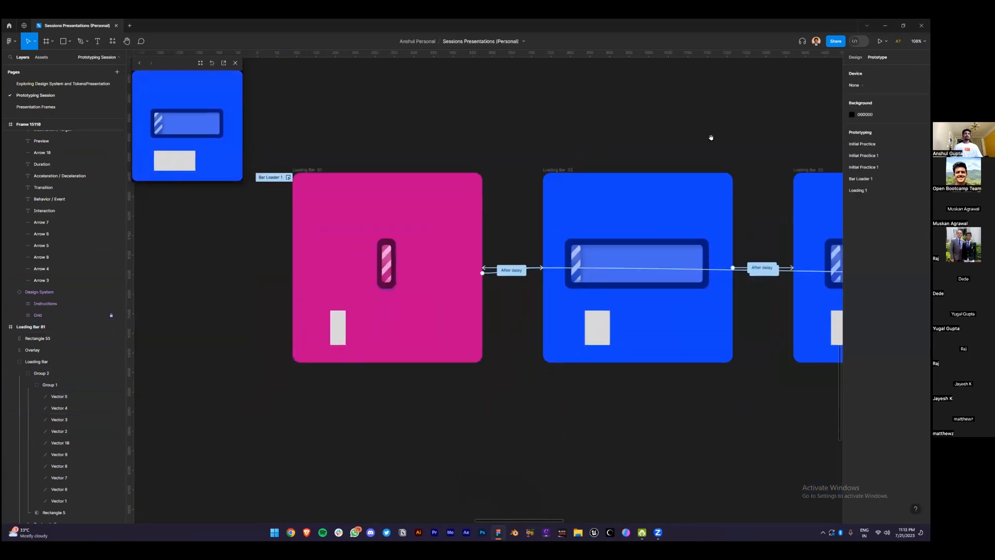
left_click_drag(711, 137, 418, 131)
left_click_drag(675, 123, 410, 128)
left_click(656, 311)
scroll(656, 311, "up", 3)
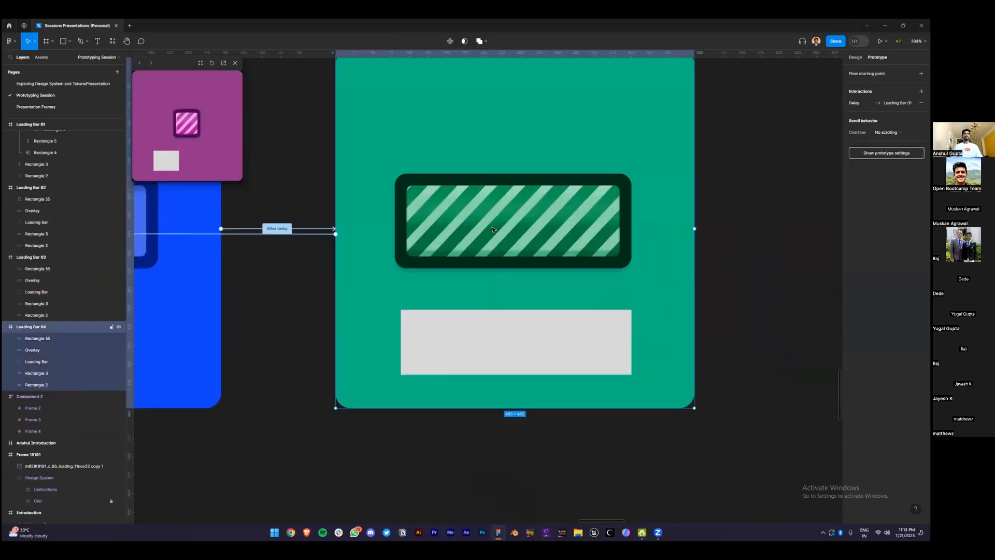
left_click(34, 350)
left_click(10, 362)
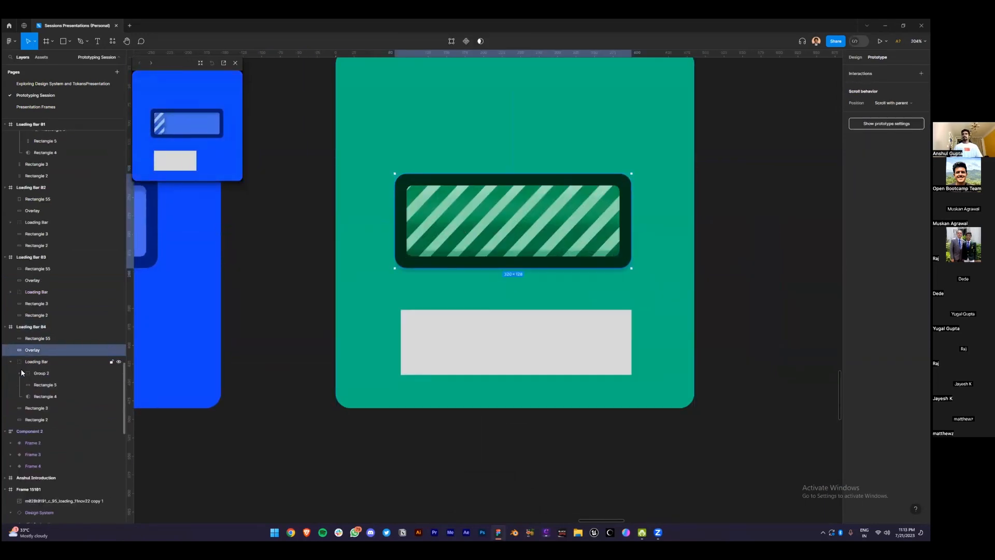
left_click(42, 373)
left_click(19, 373)
left_click(64, 386)
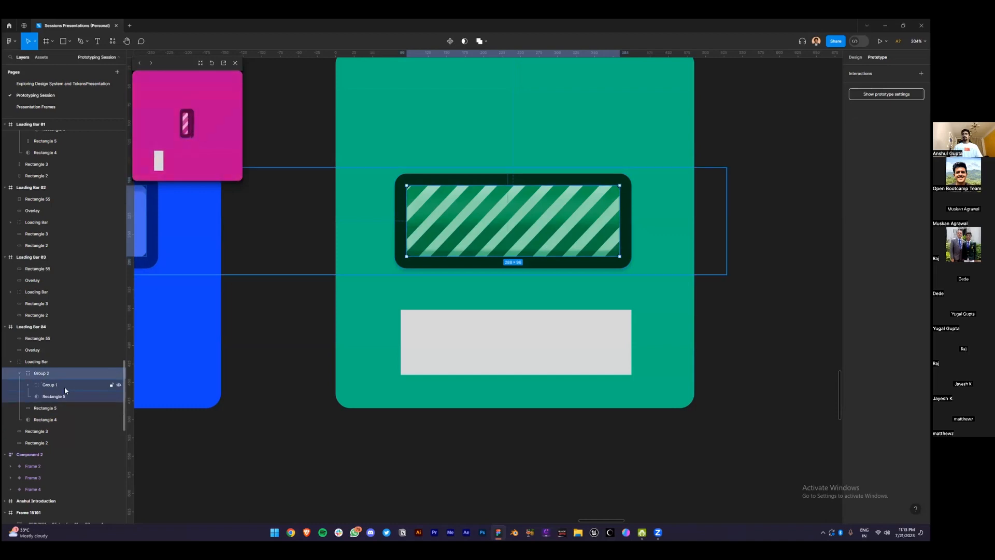
scroll(80, 392, "down", 3)
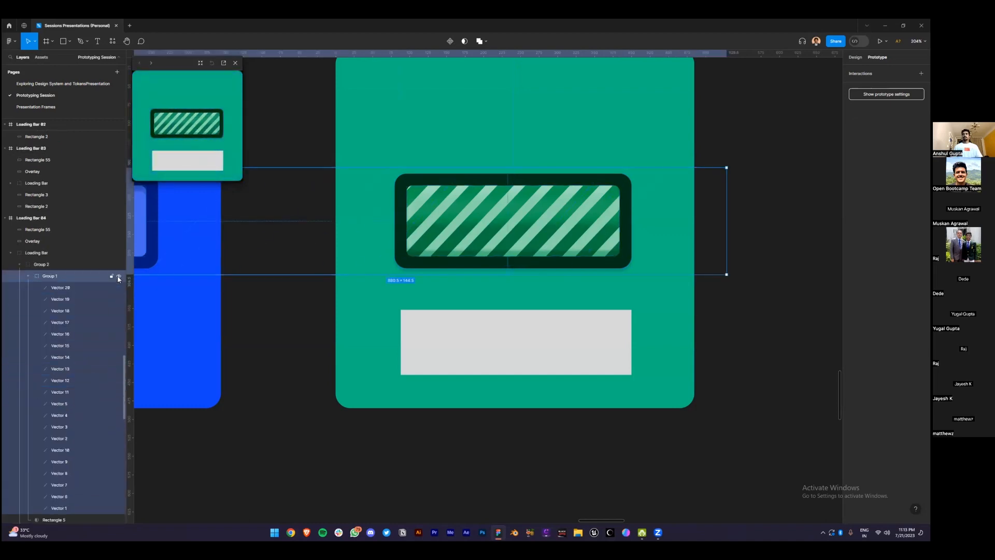
left_click(119, 277)
left_click(120, 277)
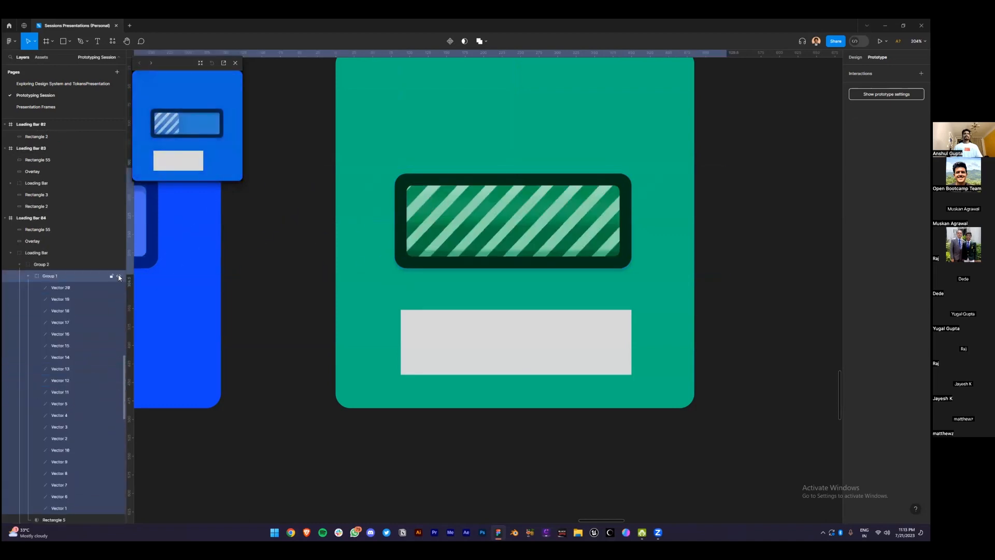
scroll(82, 334, "down", 3)
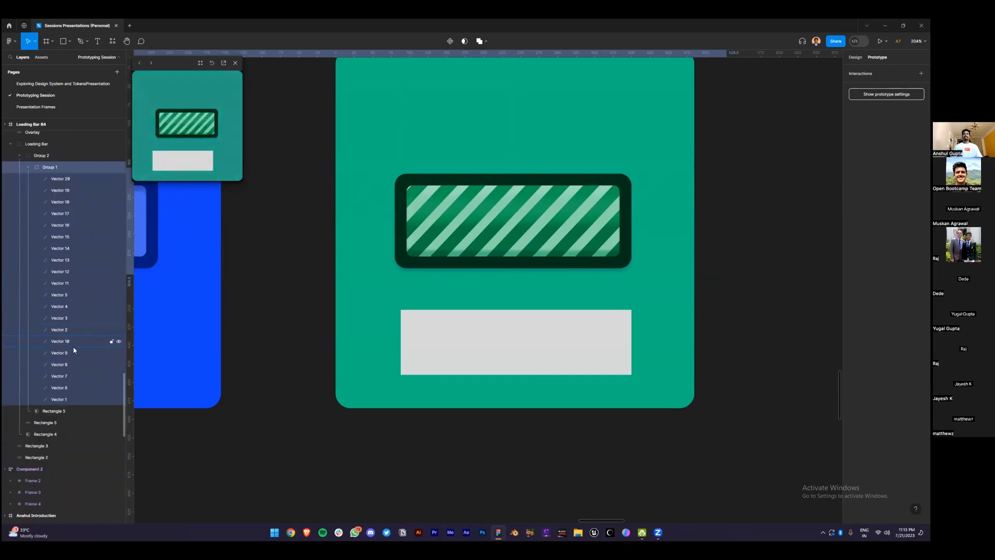
left_click(61, 410)
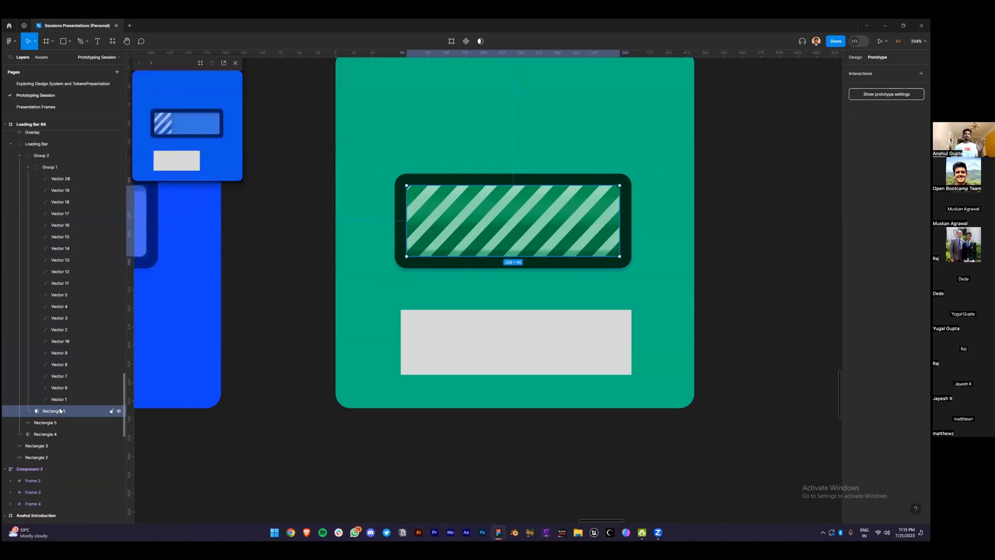
scroll(339, 286, "down", 3)
left_click(371, 394)
left_click_drag(261, 413, 582, 413)
left_click_drag(409, 440, 706, 466)
scroll(400, 271, "up", 3)
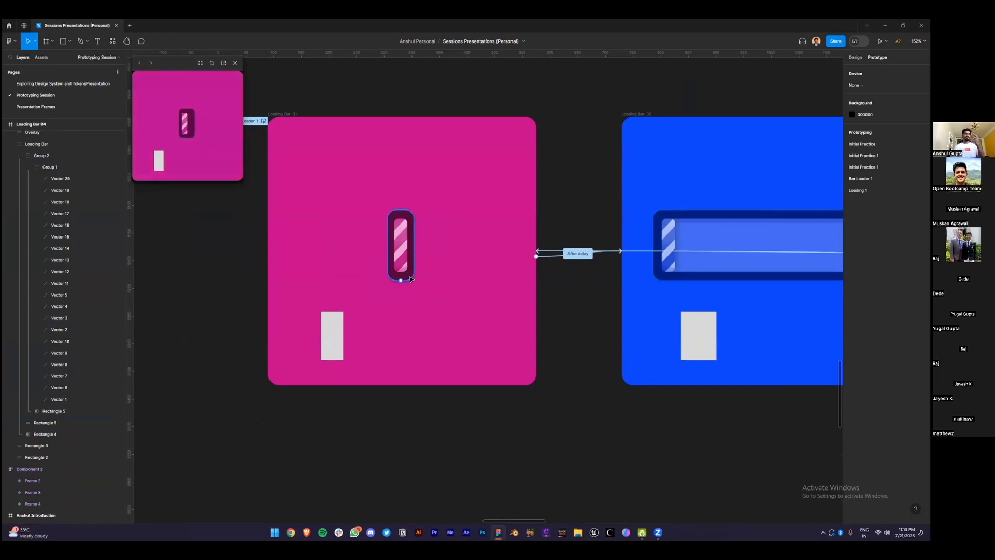
Shift-select the grey rectangles in Loading Bar 01, 02, 03 and 04 together
left_click_drag(581, 421, 343, 422)
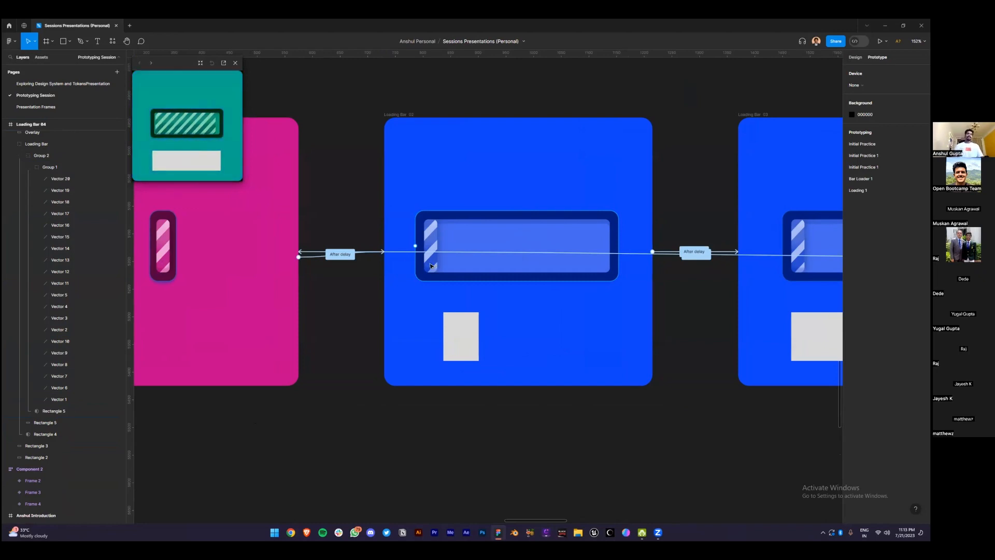
scroll(430, 266, "down", 3)
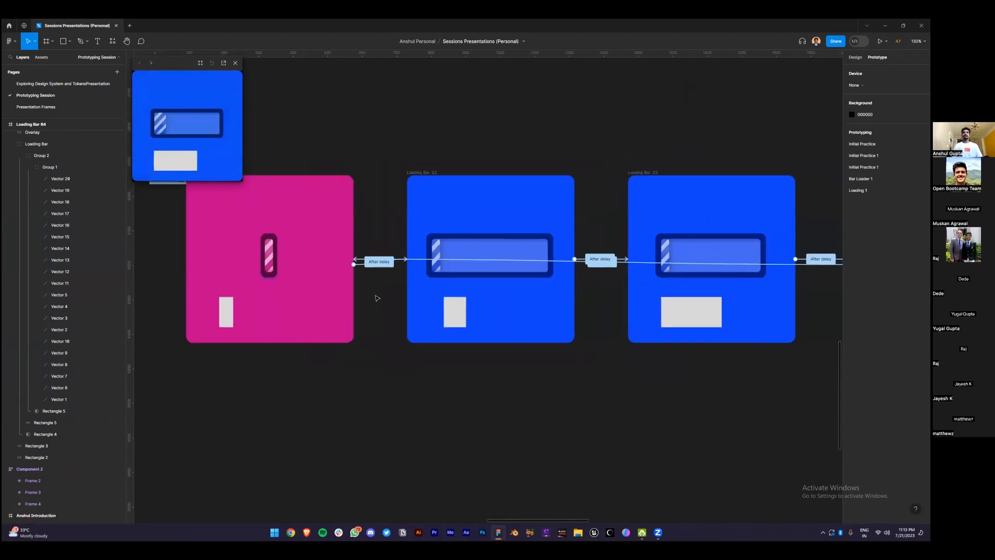
left_click(224, 315)
left_click(454, 315, "shift")
left_click(692, 317, "shift")
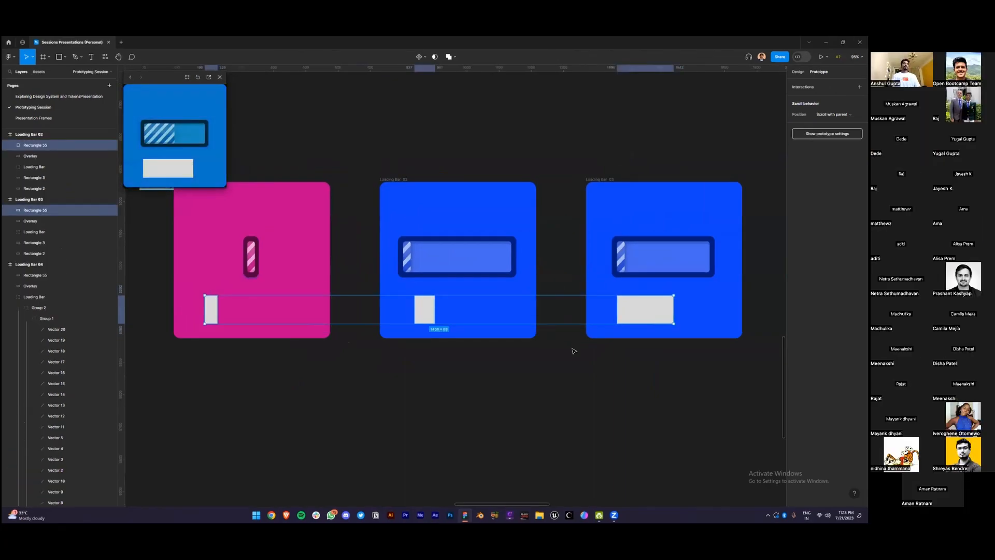
scroll(574, 351, "right", 2)
left_click(425, 304, "shift")
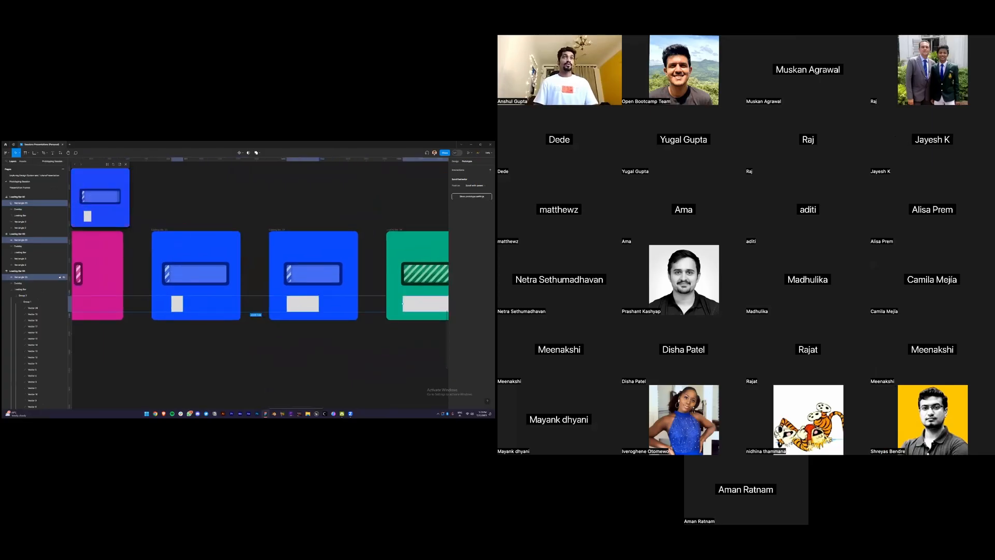
Delete the four selected grey rectangles and zoom out until all four Loading Bar frames fit
key("Delete")
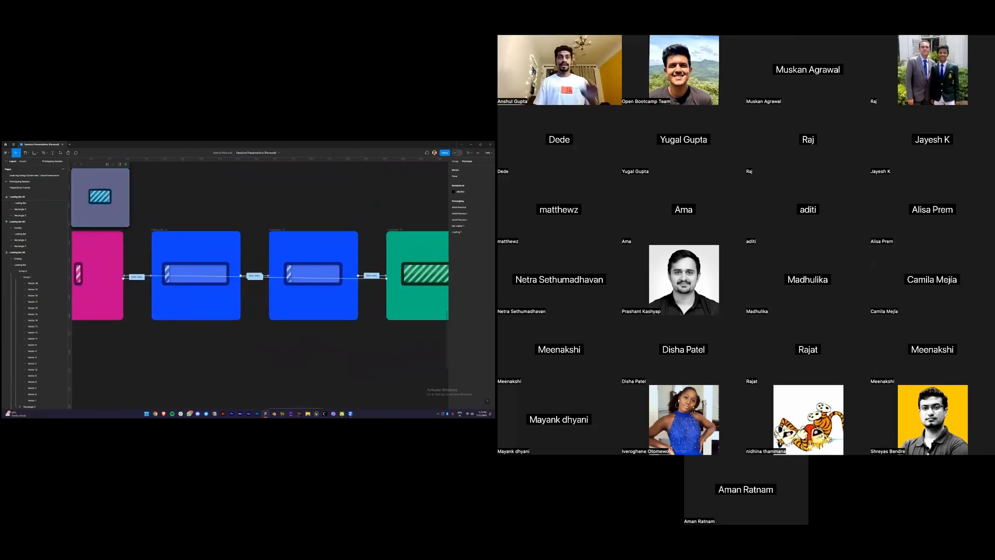
scroll(174, 363, "left", 2)
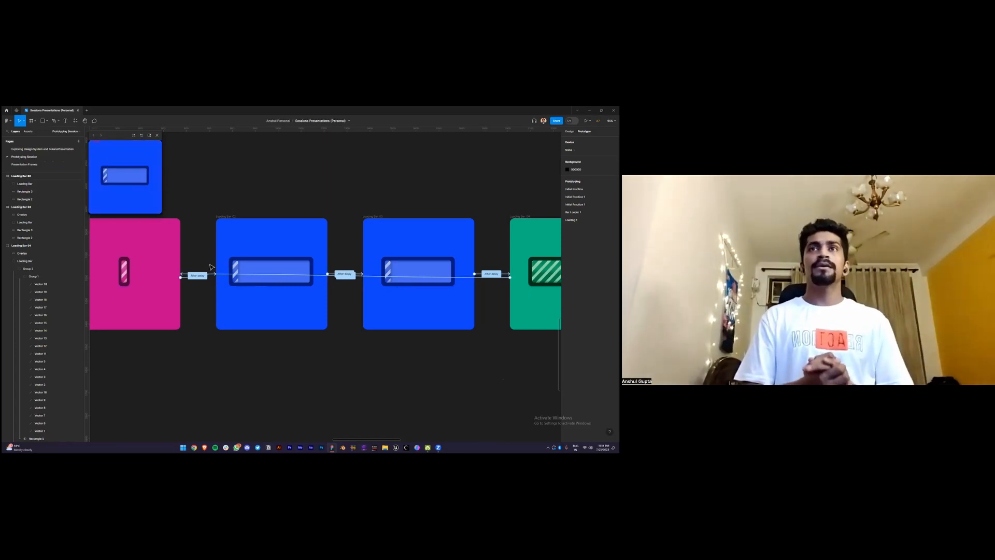
scroll(208, 266, "down", 3)
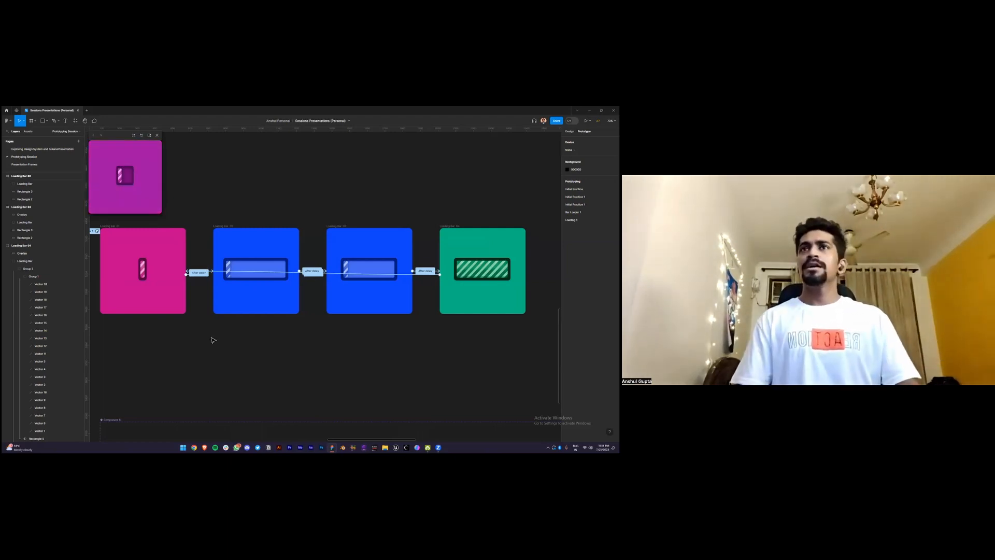
scroll(211, 340, "down", 2)
scroll(189, 344, "left", 2)
scroll(217, 347, "down", 1)
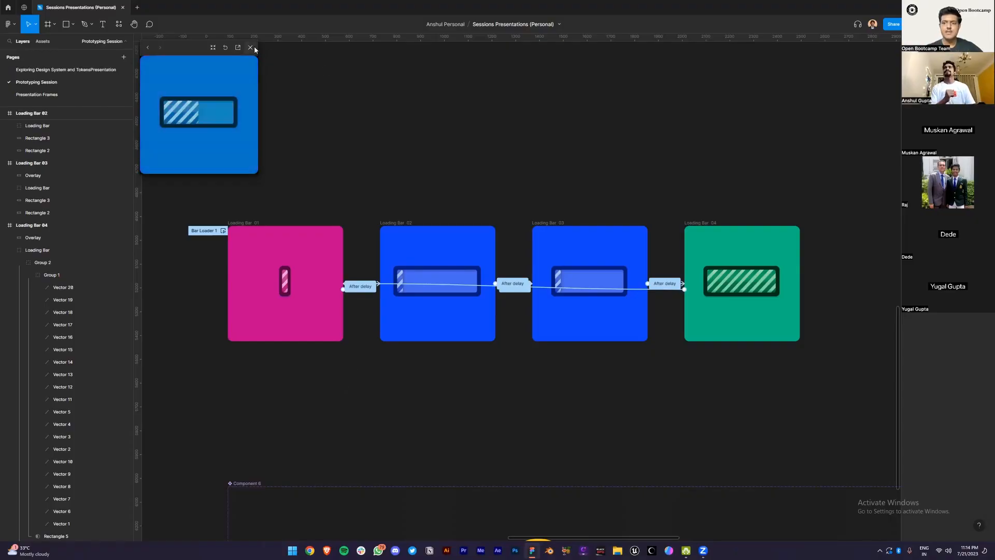
Close the Bar Loader 1 preview, zoom out over the prototyping page, and return to Figma
left_click(250, 47)
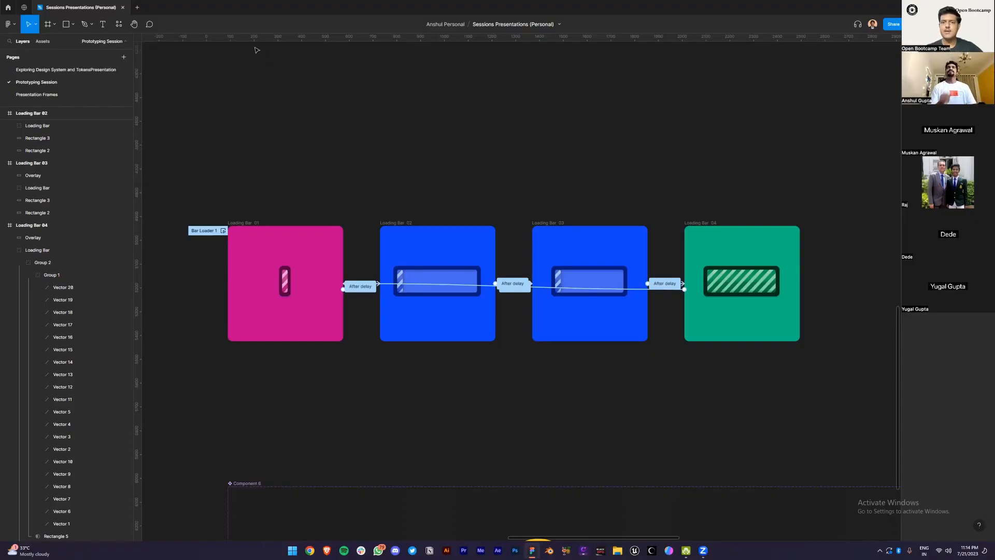
scroll(478, 194, "down", 4)
scroll(502, 195, "up", 5)
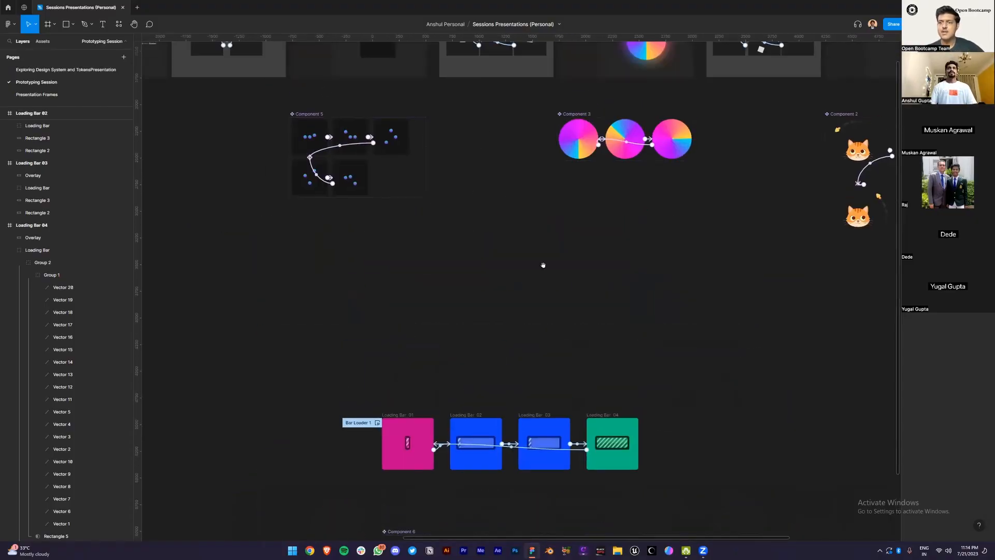
scroll(544, 269, "down", 3)
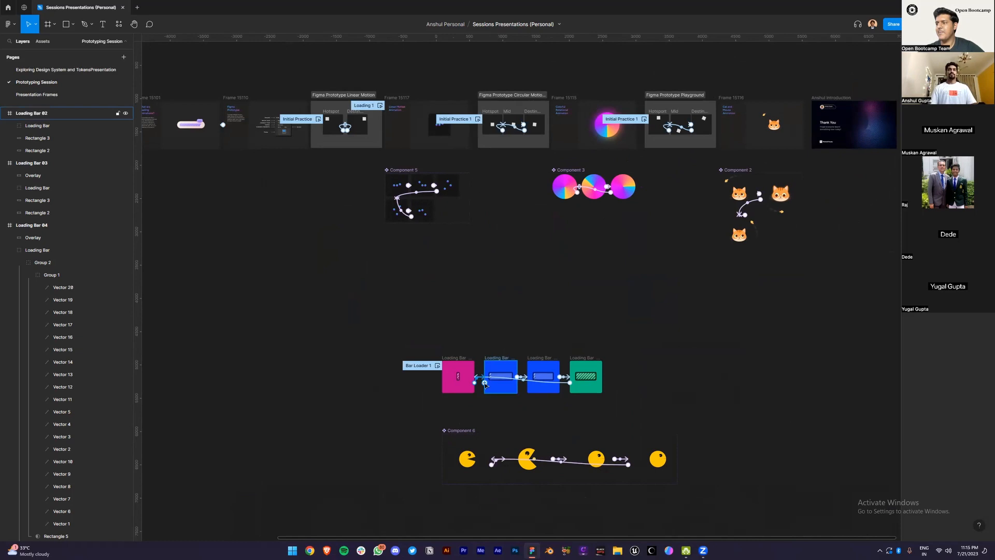
scroll(487, 373, "up", 2)
scroll(544, 331, "down", 1)
scroll(544, 332, "right", 1)
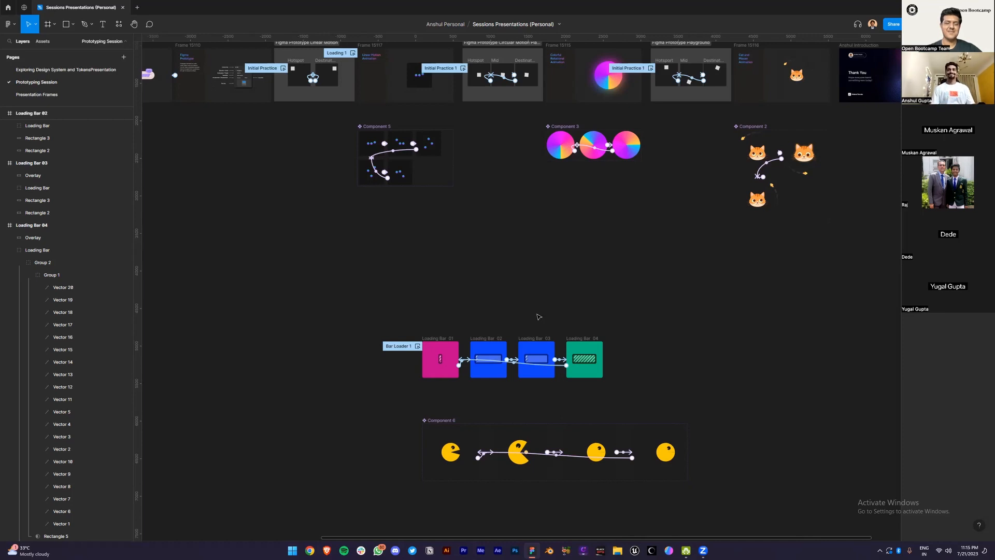
scroll(539, 317, "up", 1)
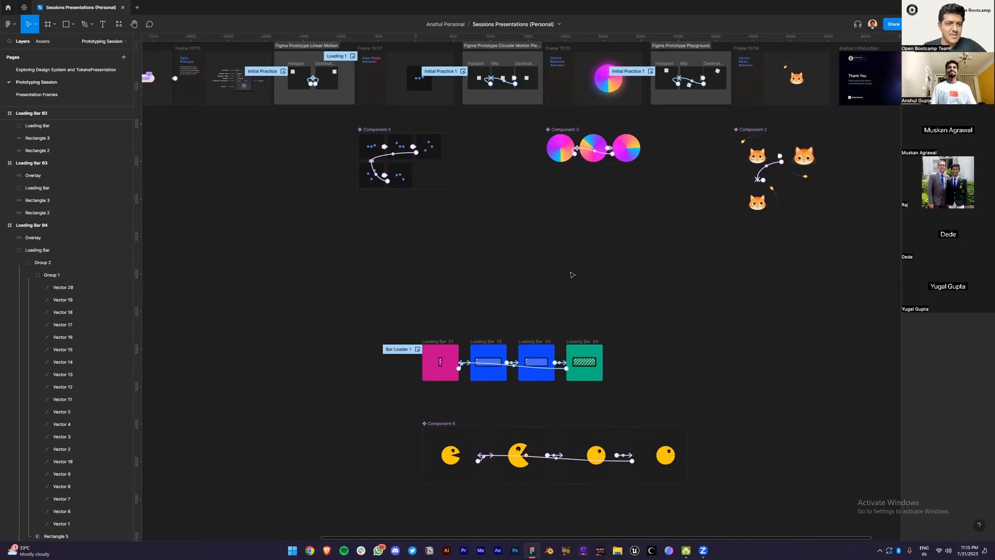
scroll(572, 275, "down", 2)
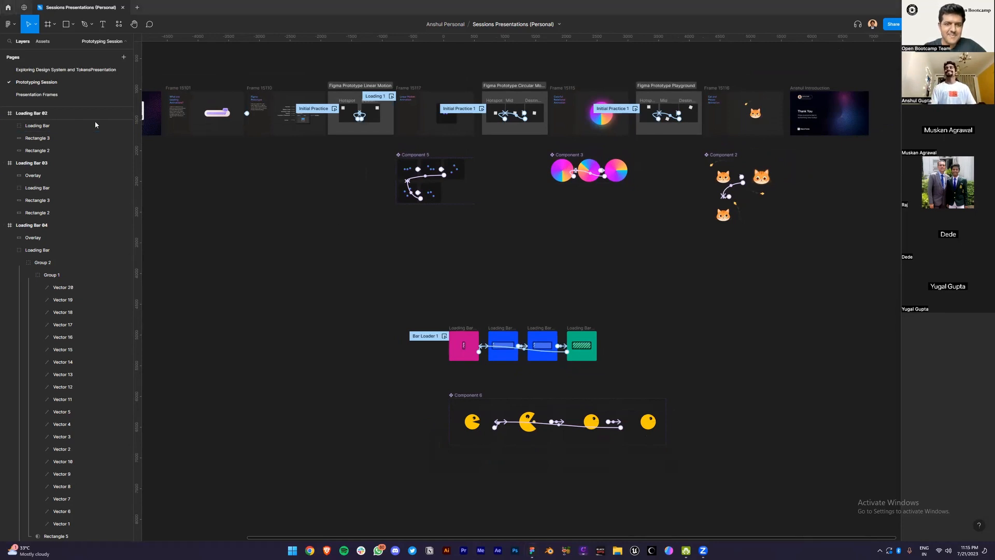
key("super+Tab")
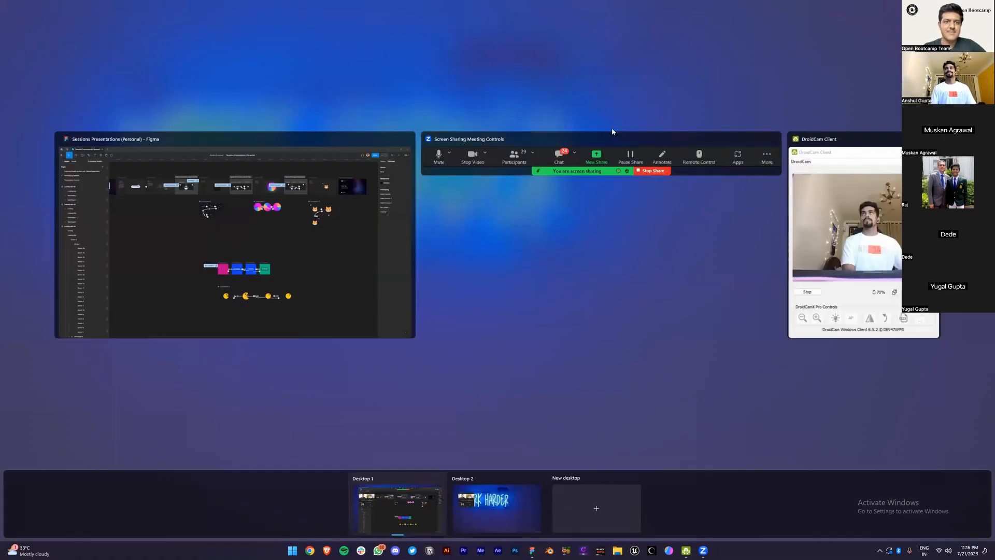
left_click(705, 551)
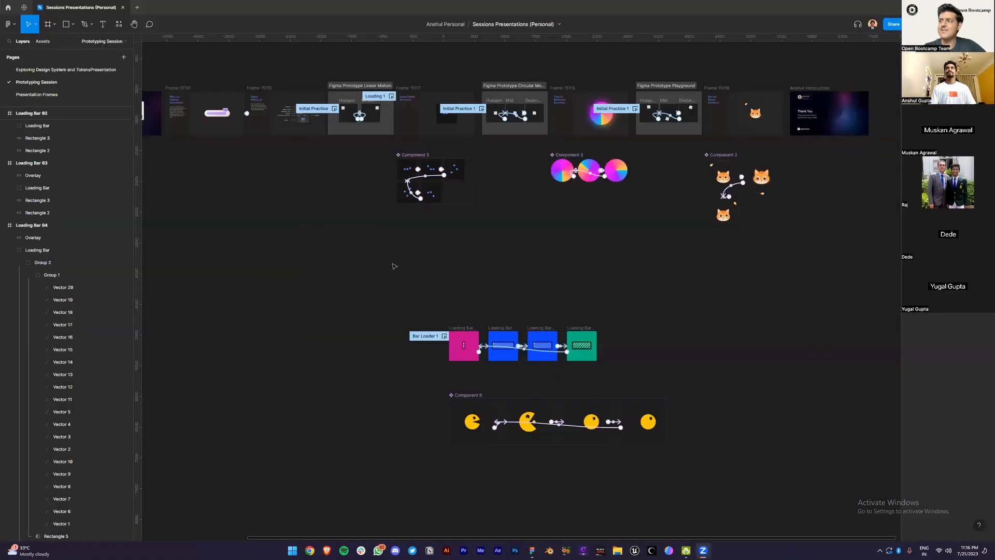